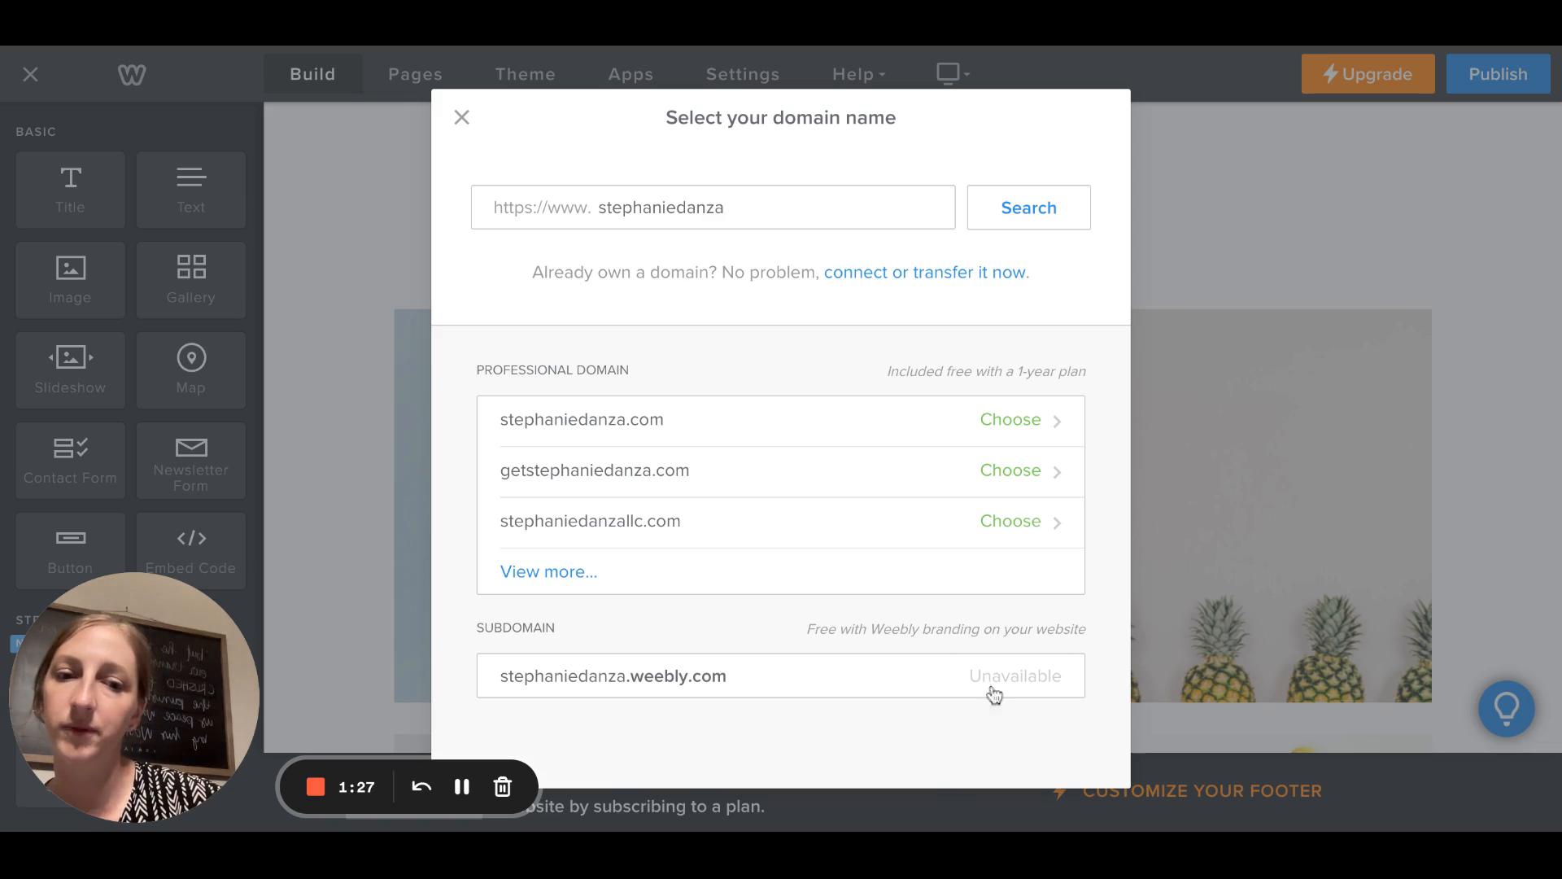
- Append "studio" to the domain name being searched and claim the matching free weebly.com subdomain
click(751, 210)
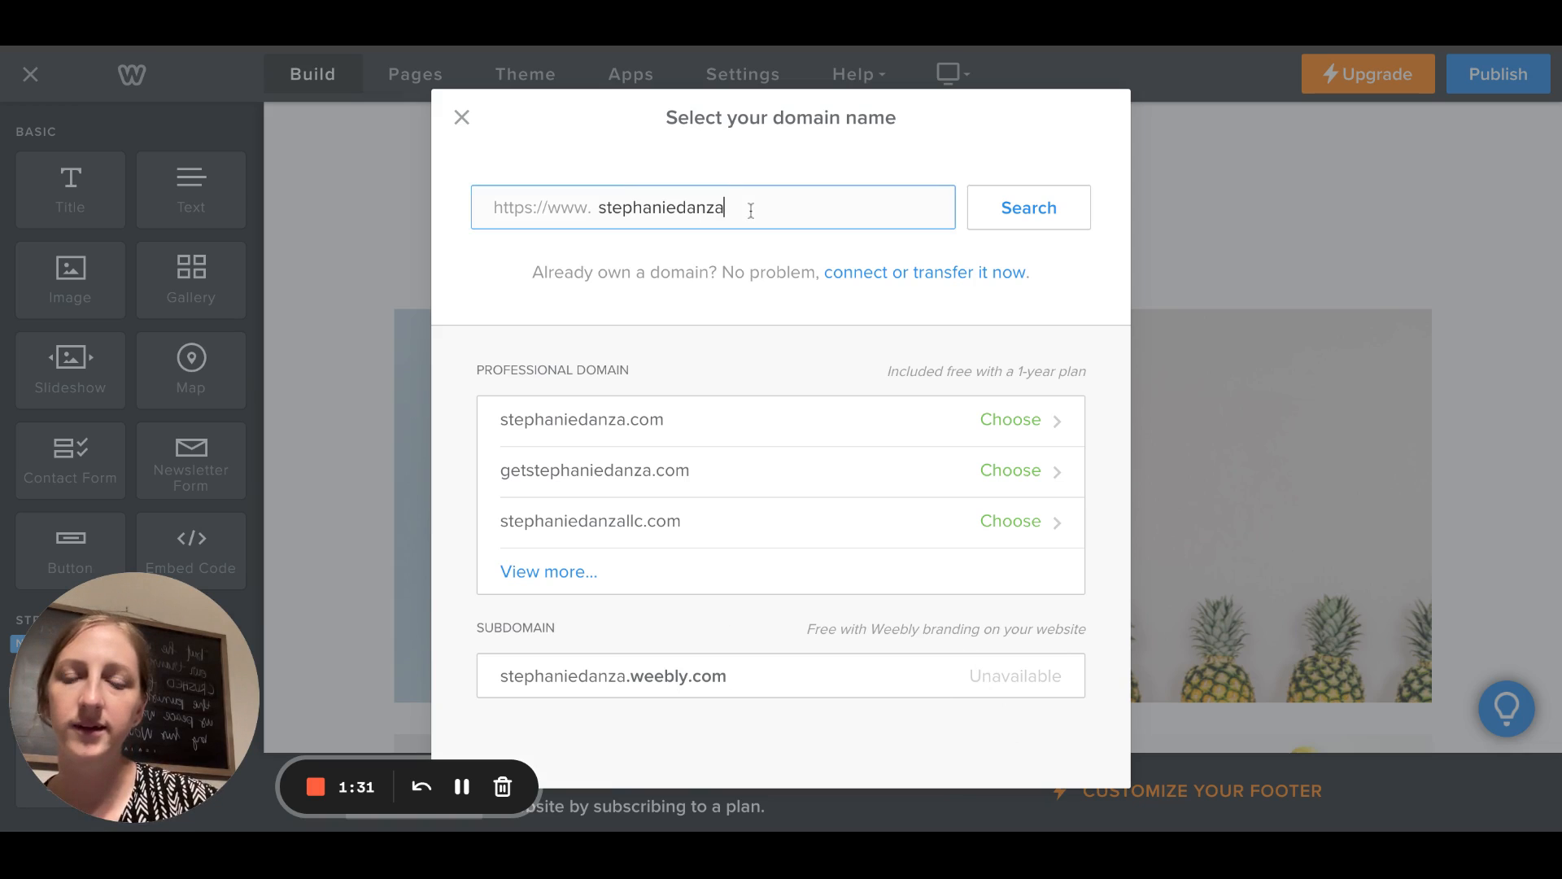
text(studio)
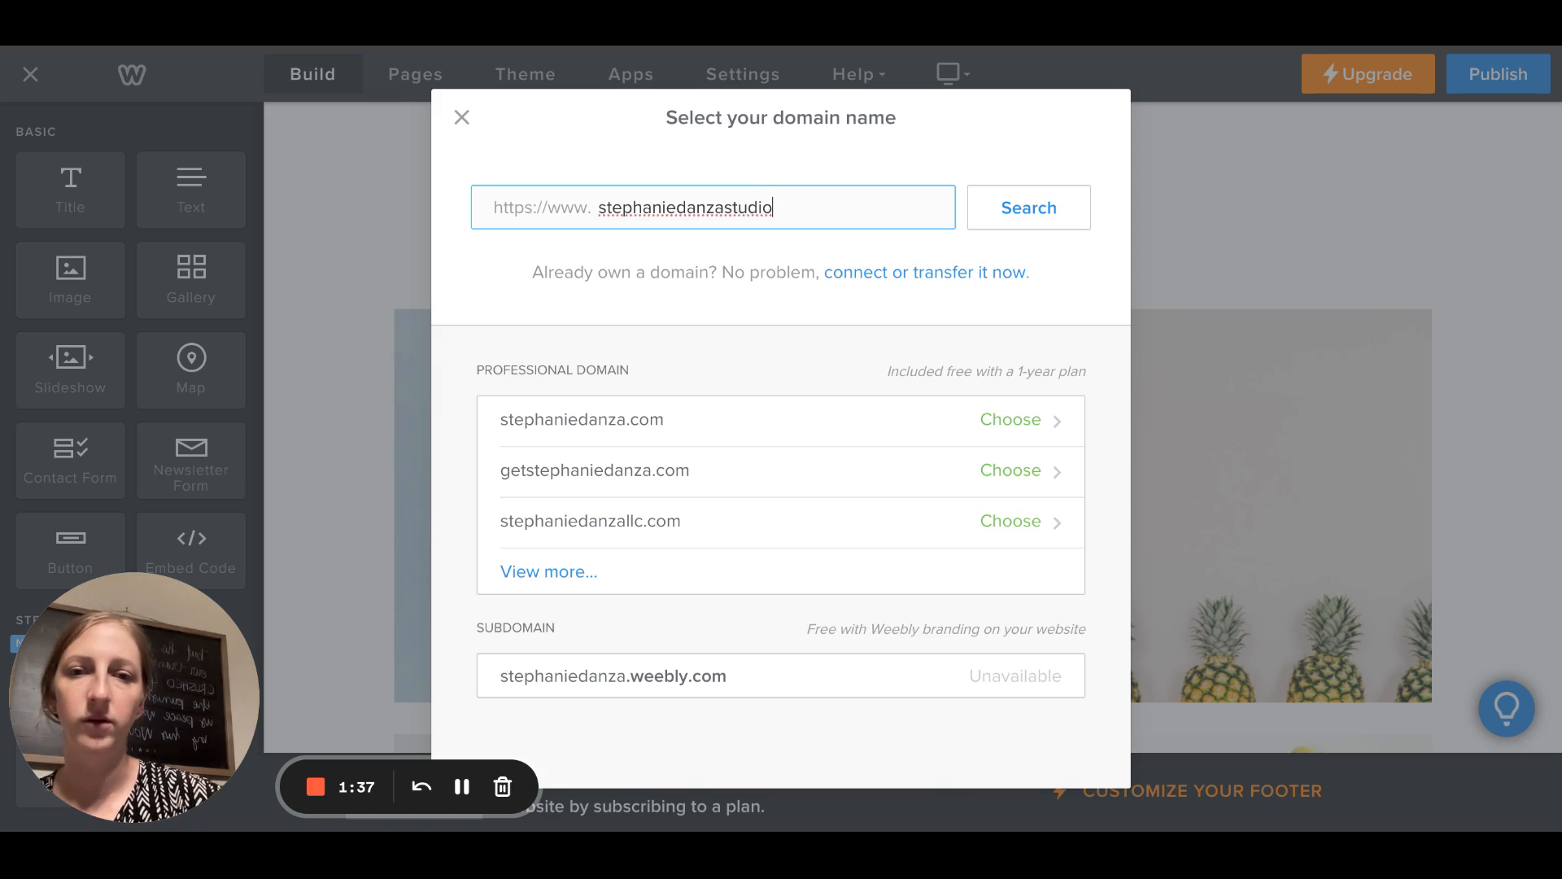
click(1030, 219)
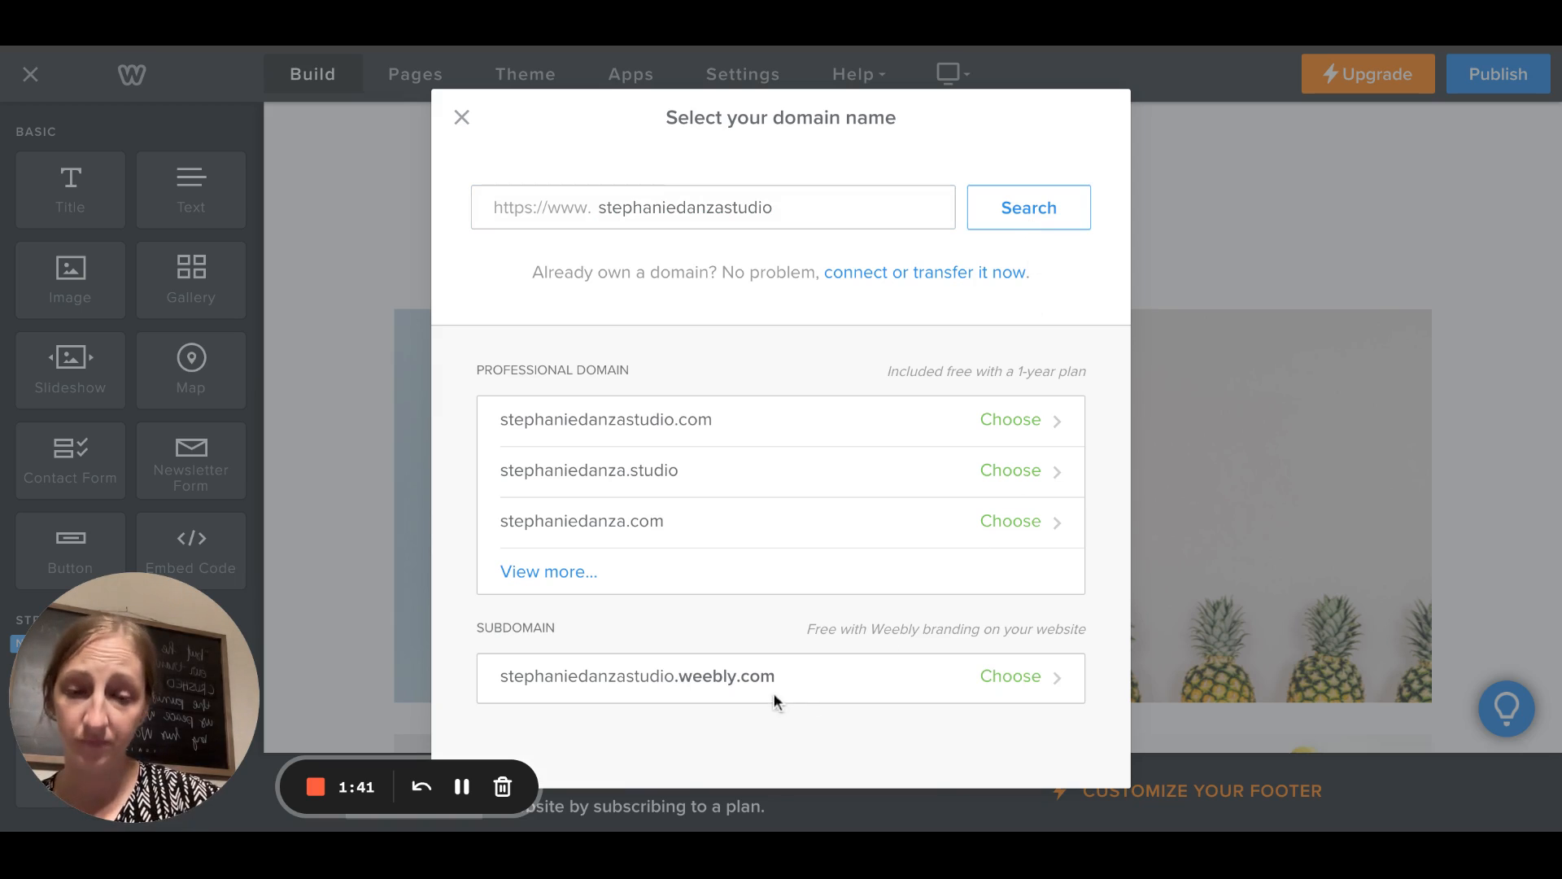
click(1009, 678)
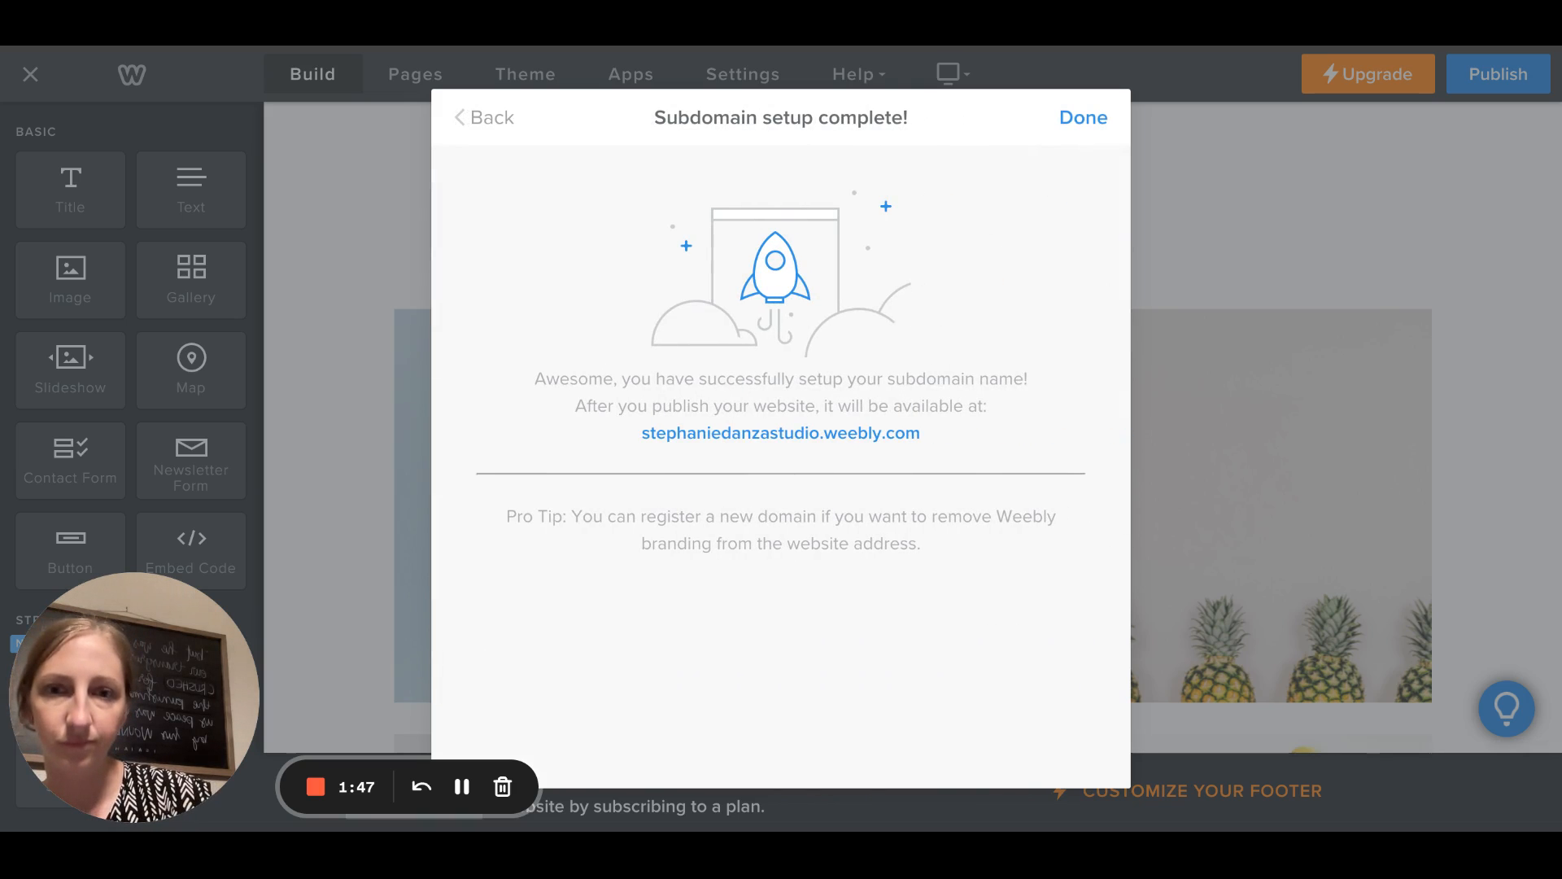
click(1091, 121)
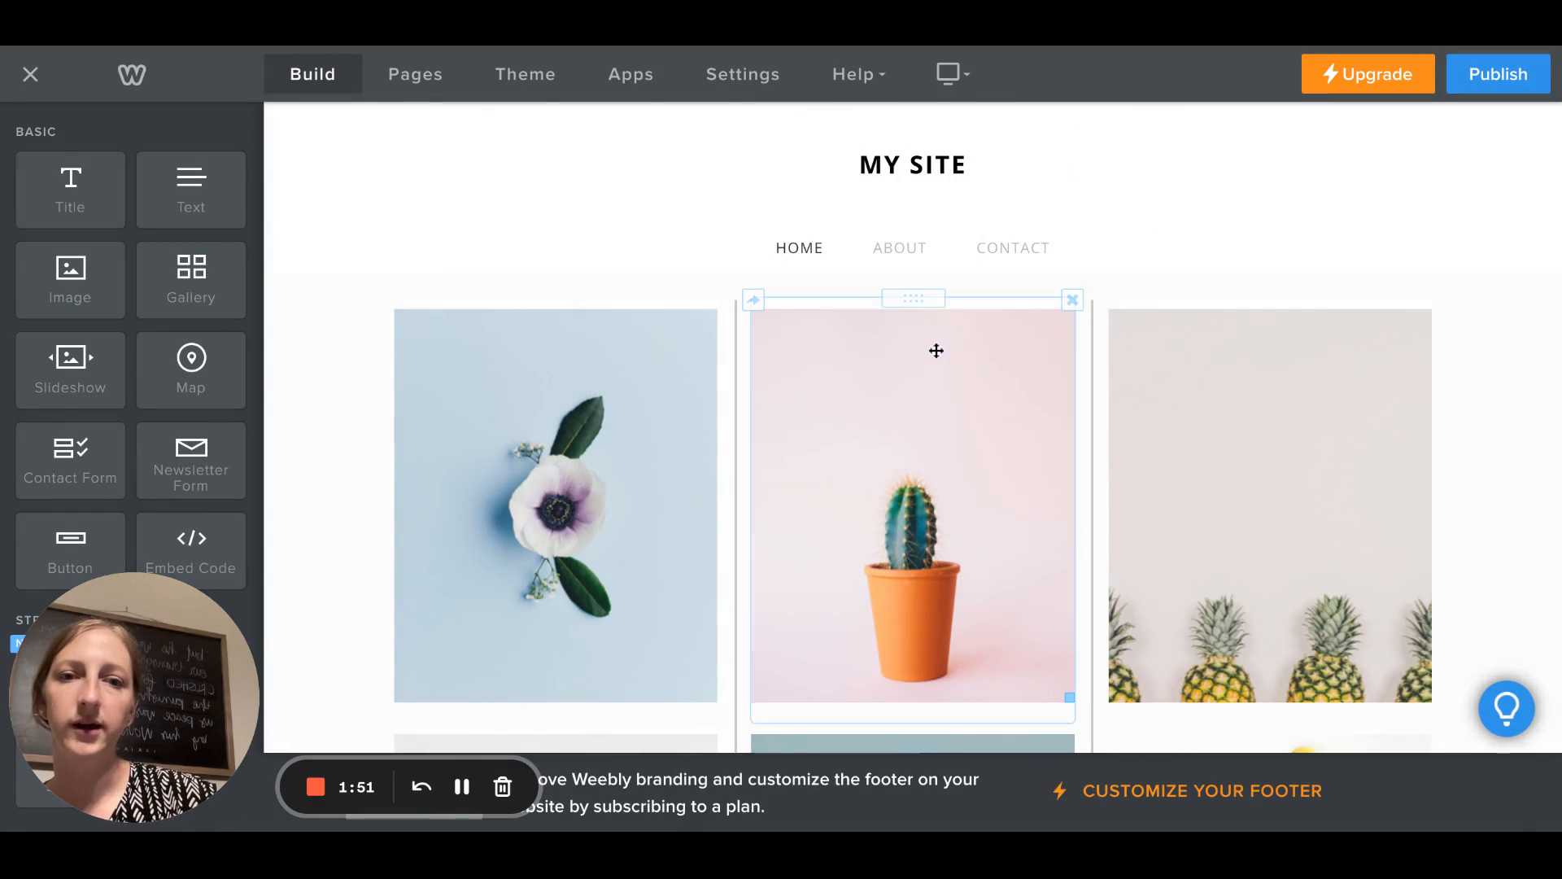
- View the image options of the white flower photo on the blue background and close them
scroll(917, 411, down, 1)
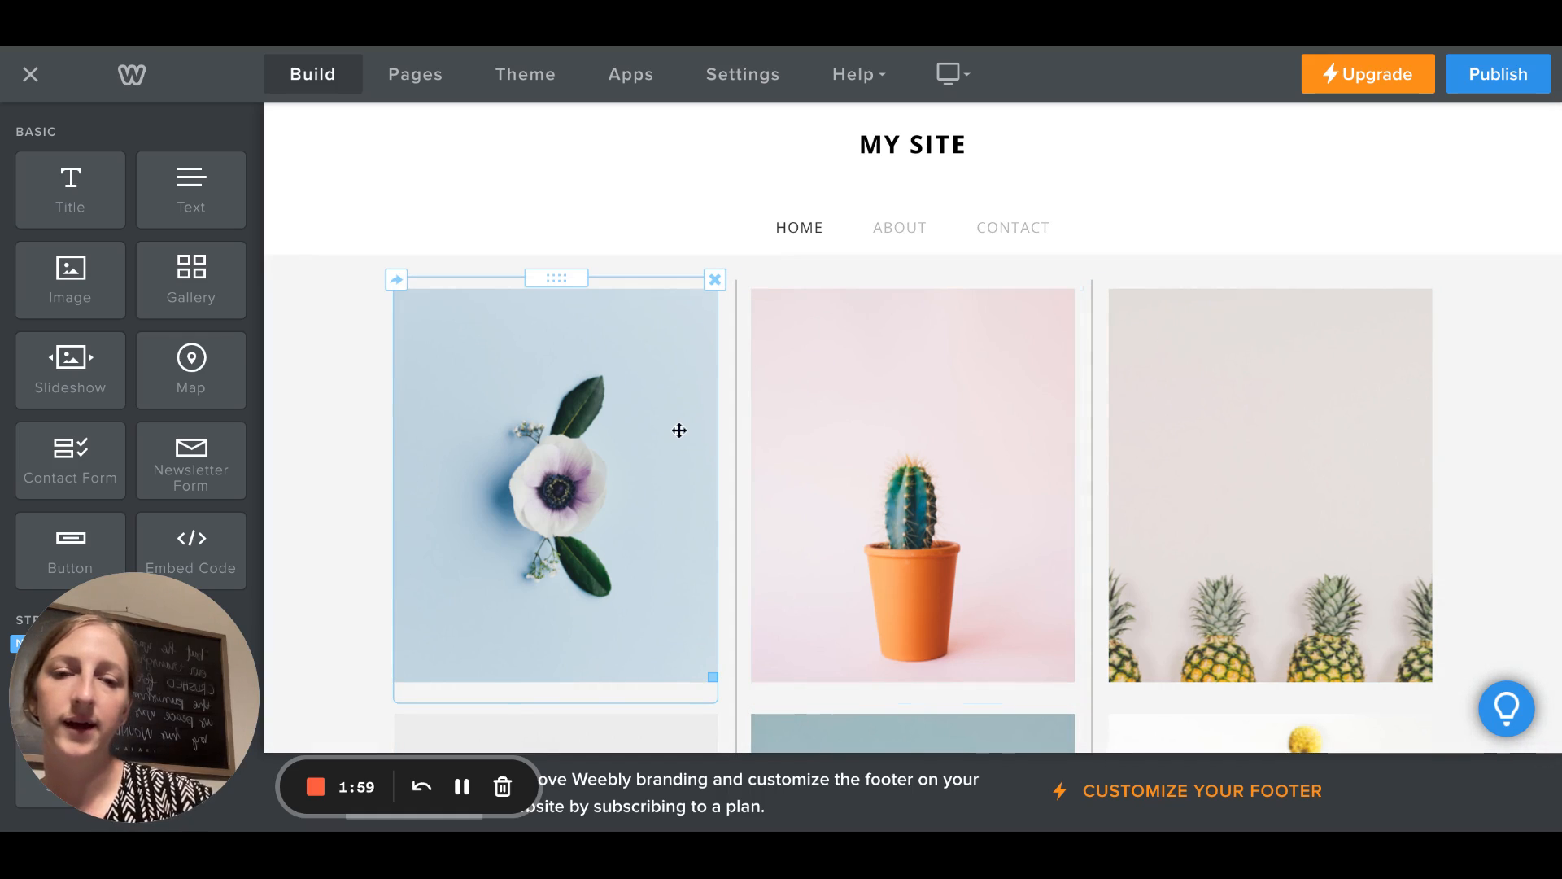
click(649, 401)
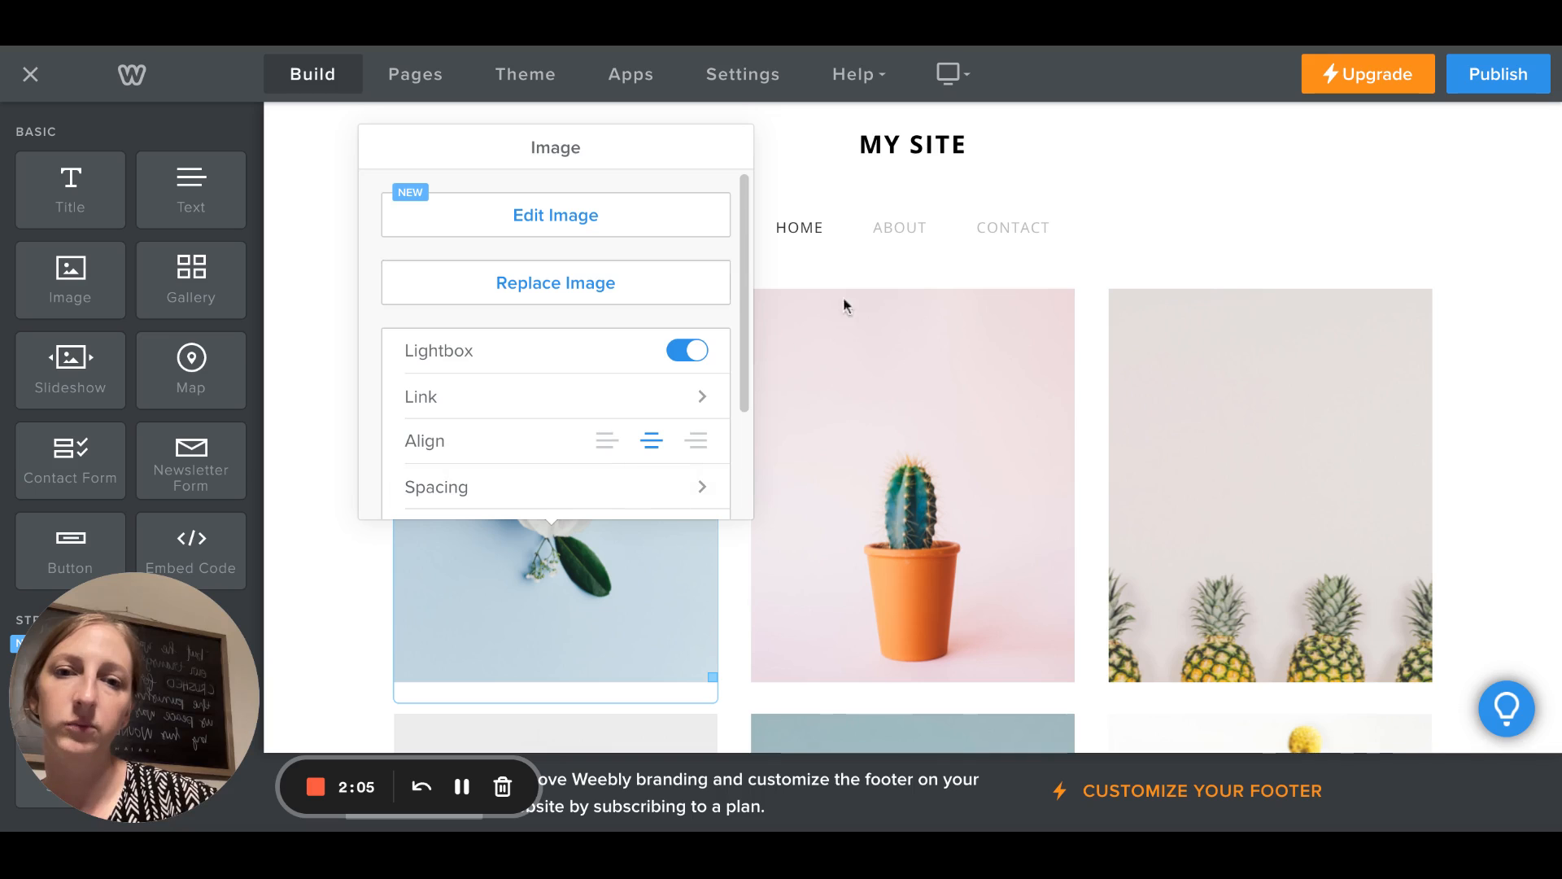
click(1250, 222)
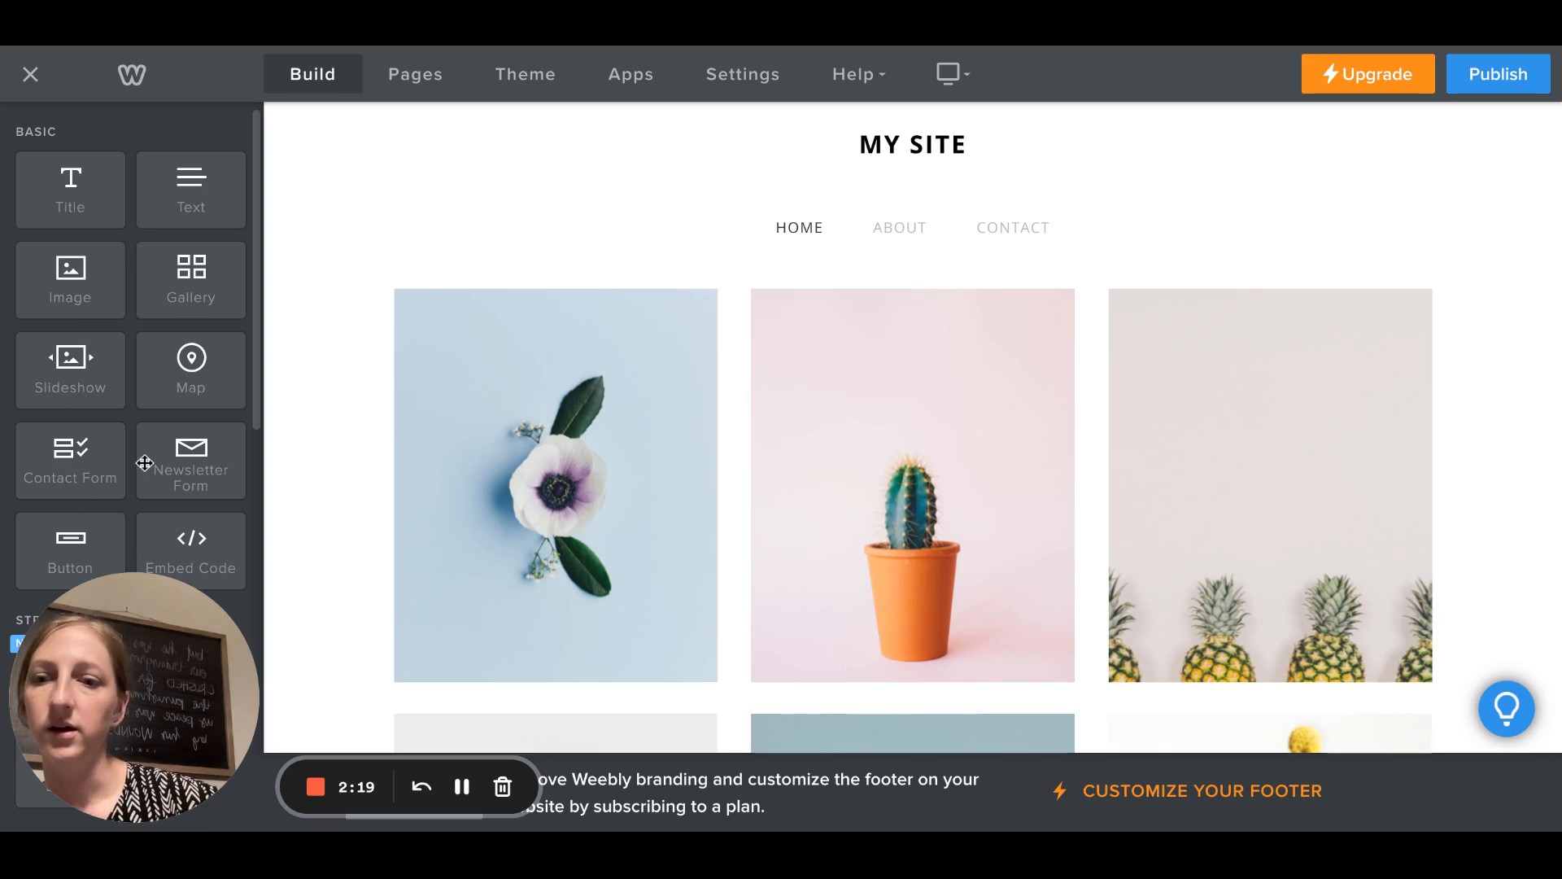
- Examine the available page elements, from basic to ecommerce and more, and the home page's image grid
scroll(145, 463, down, 2)
scroll(145, 463, down, 3)
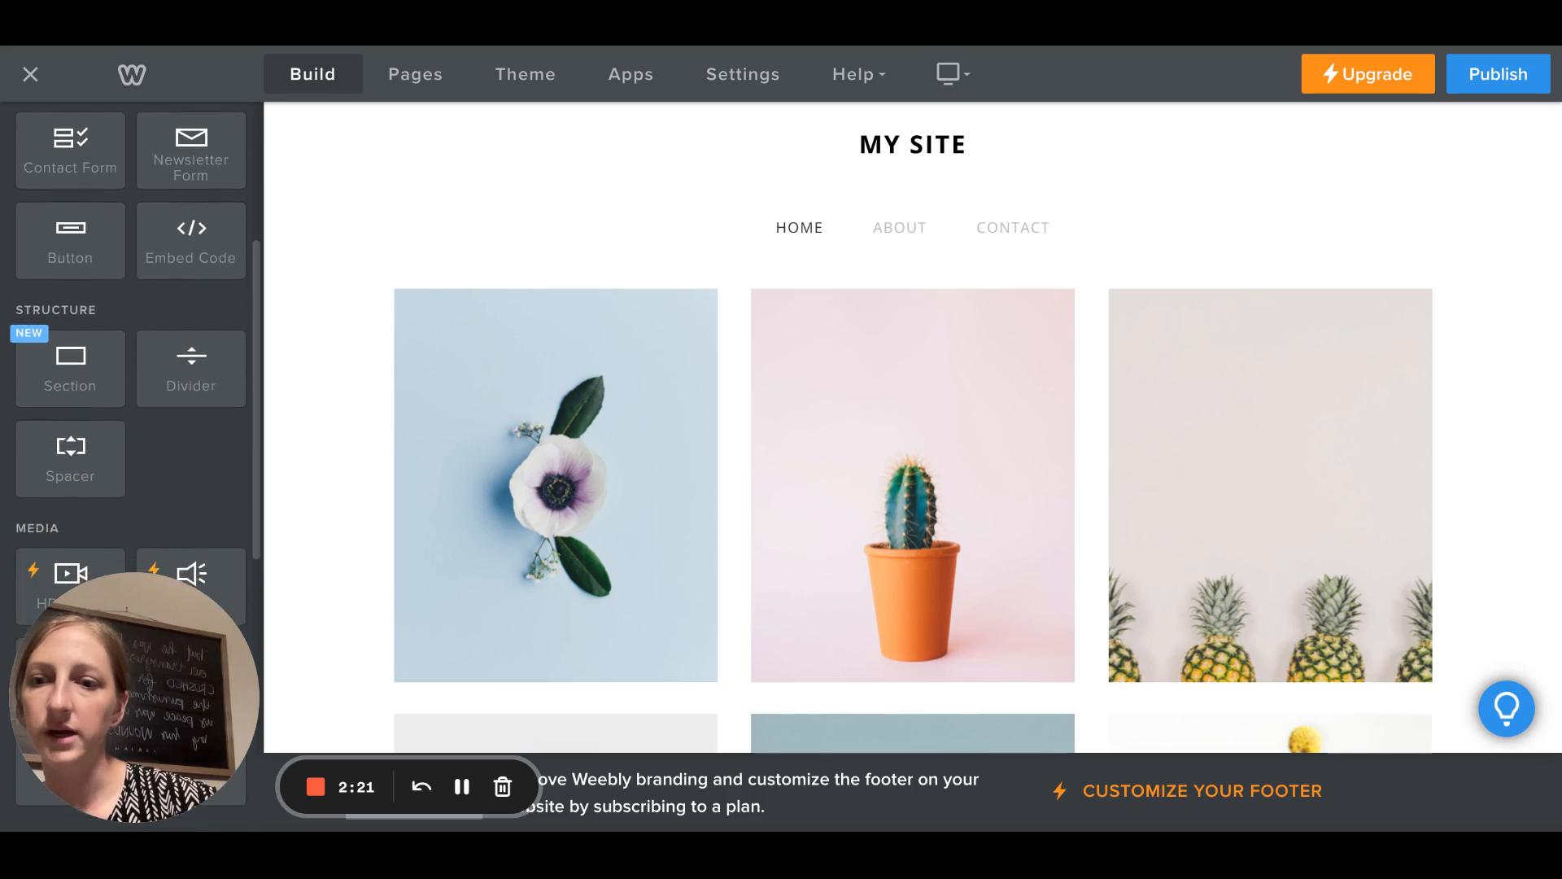
scroll(145, 463, down, 4)
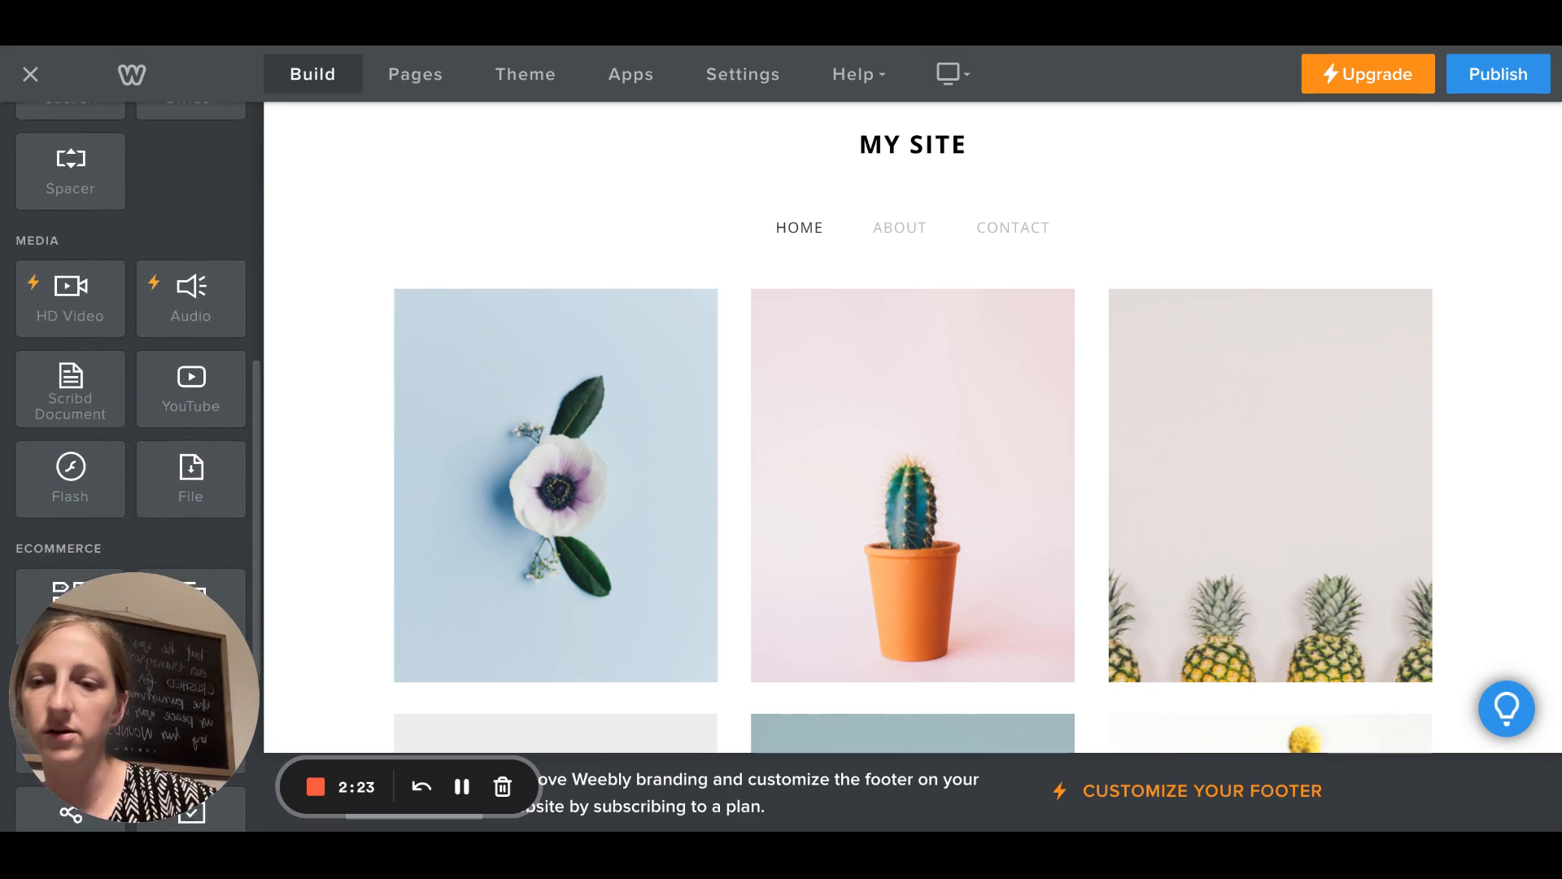
scroll(145, 463, down, 4)
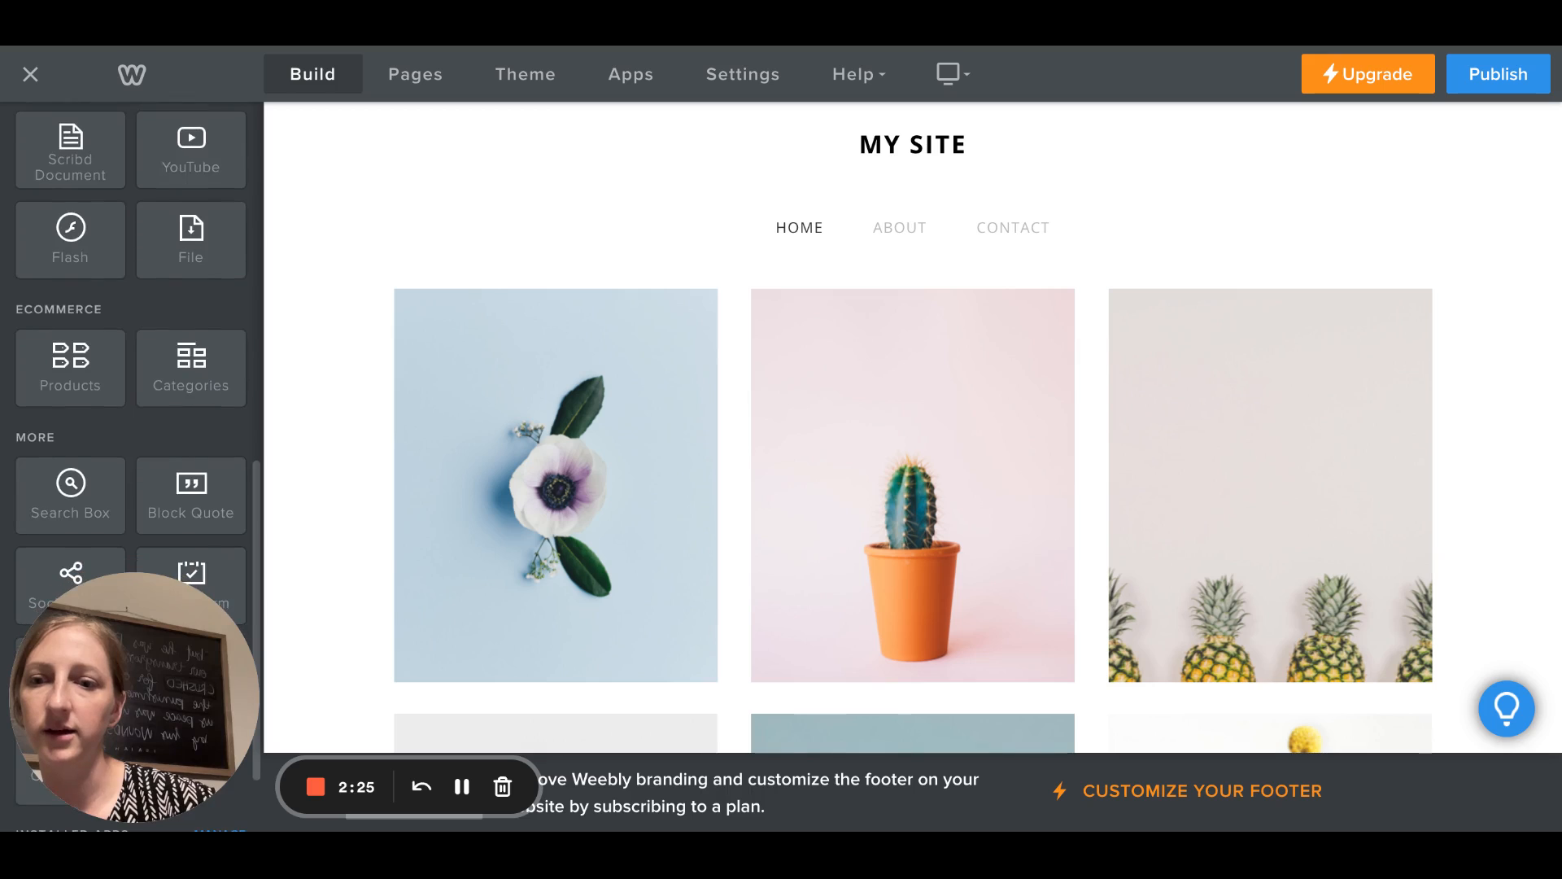
scroll(154, 525, down, 1)
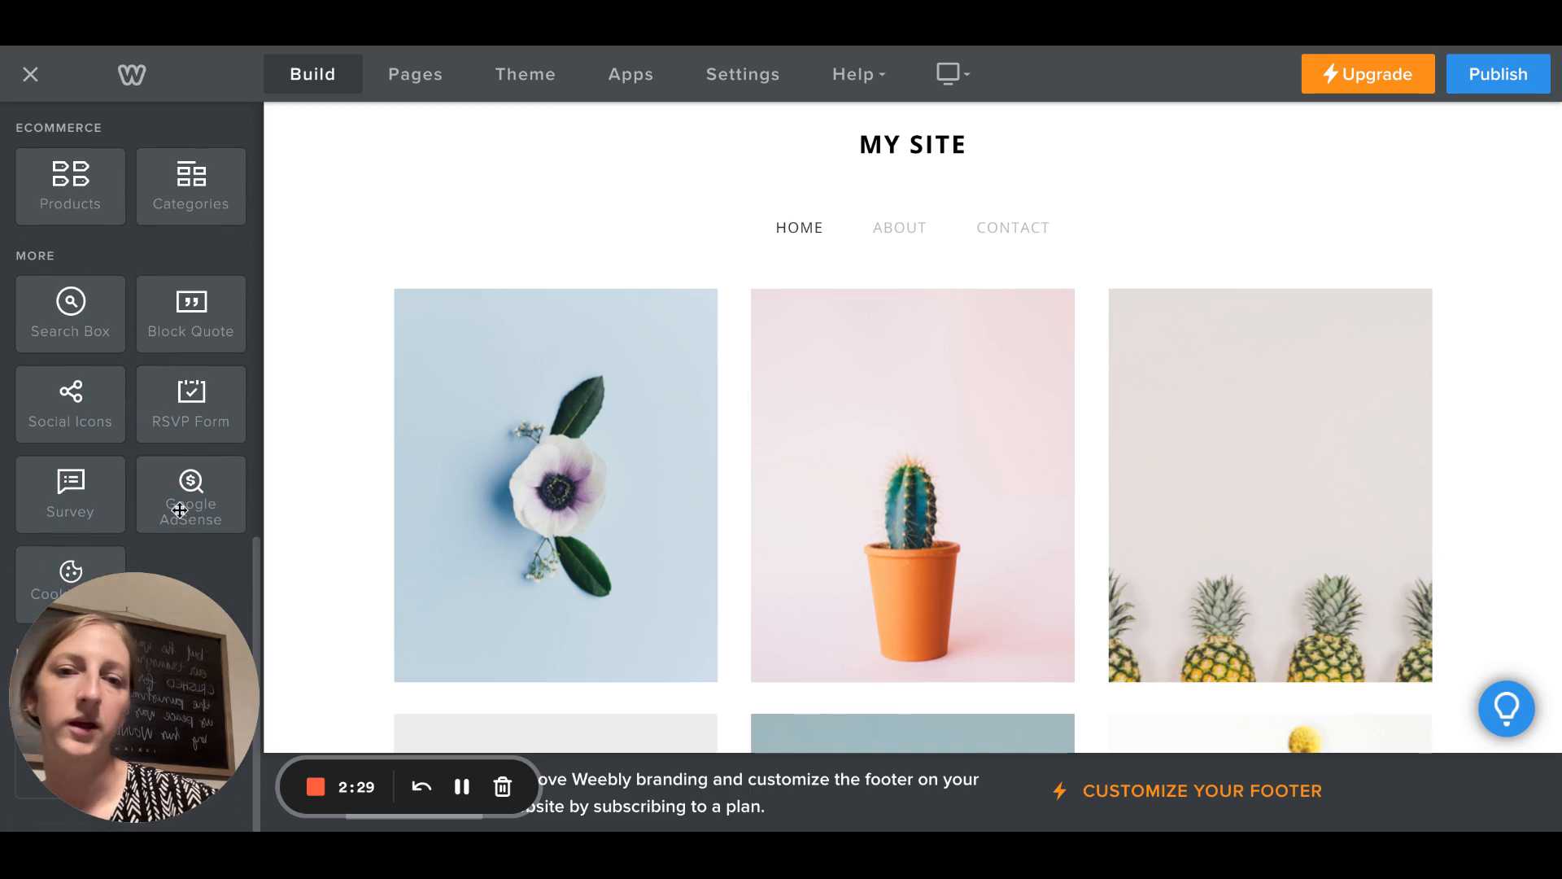
scroll(180, 511, up, 9)
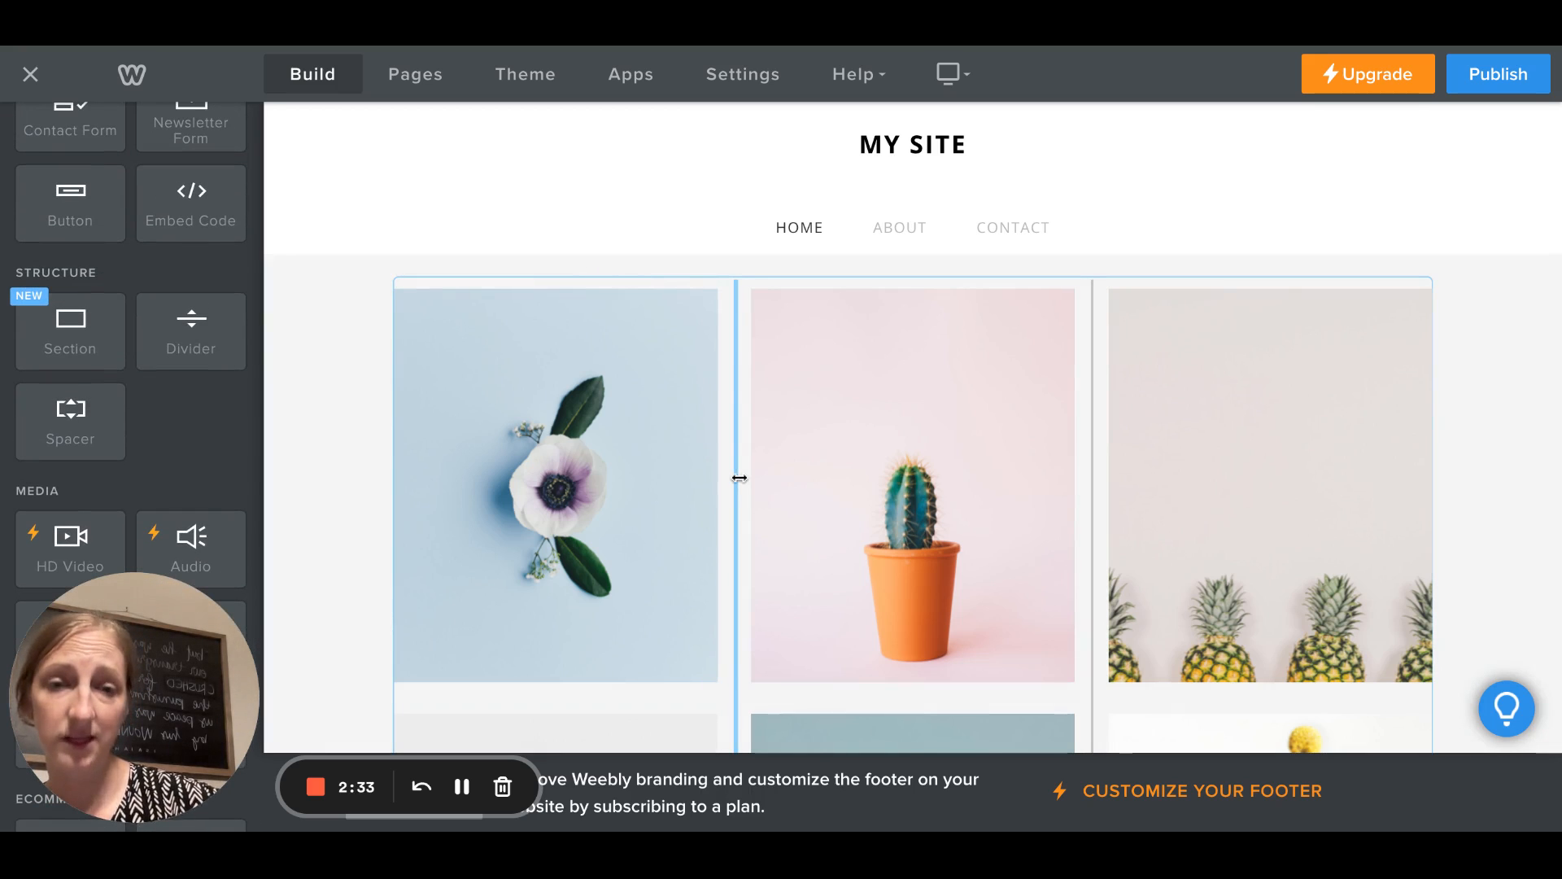
scroll(739, 478, down, 6)
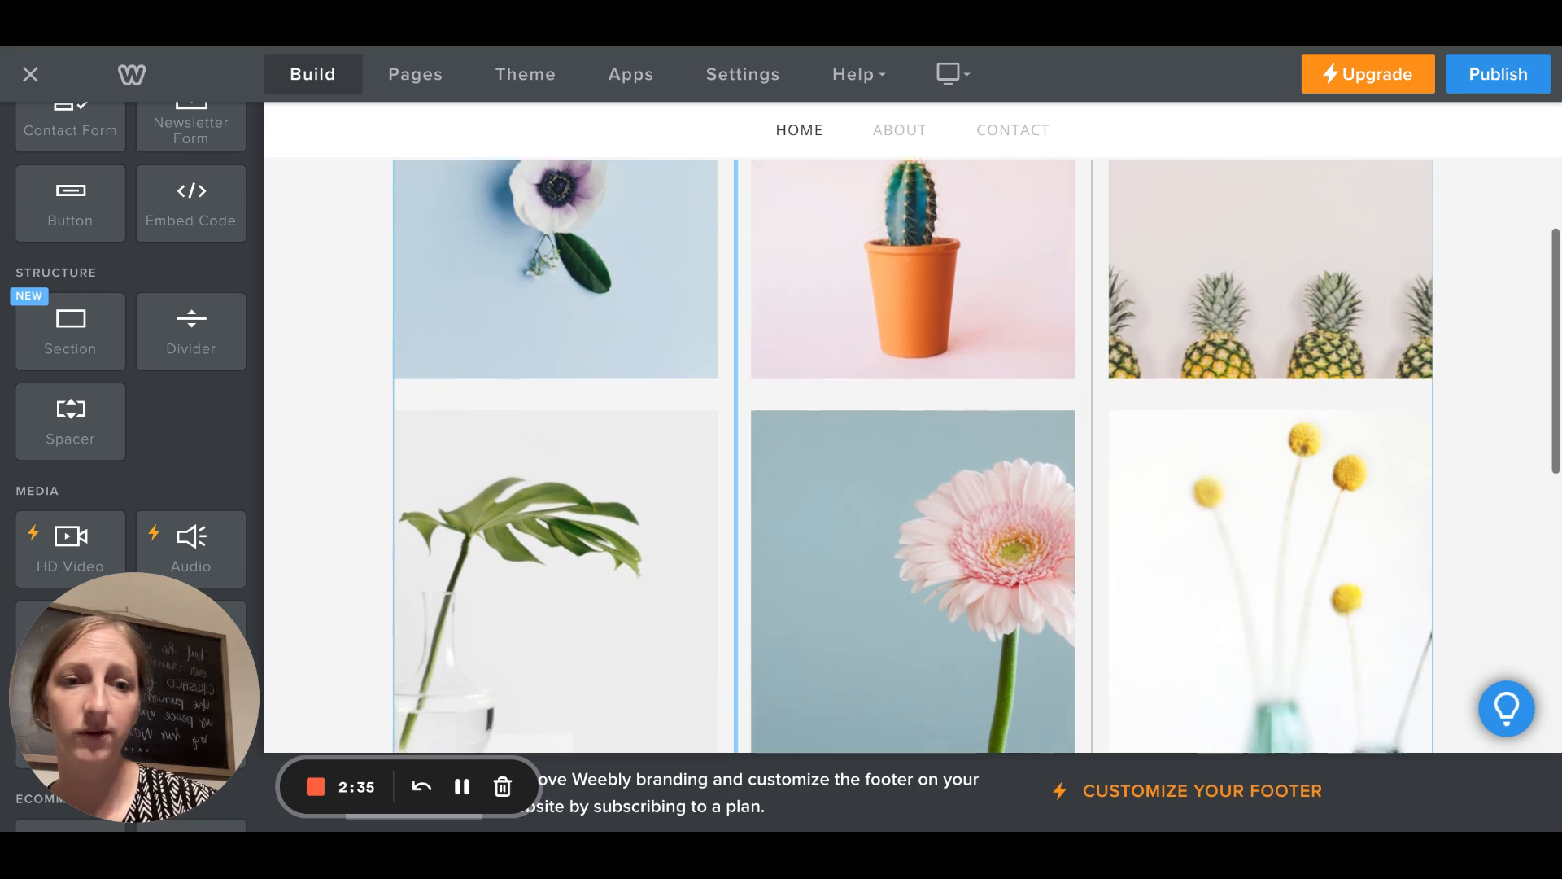
scroll(739, 478, down, 6)
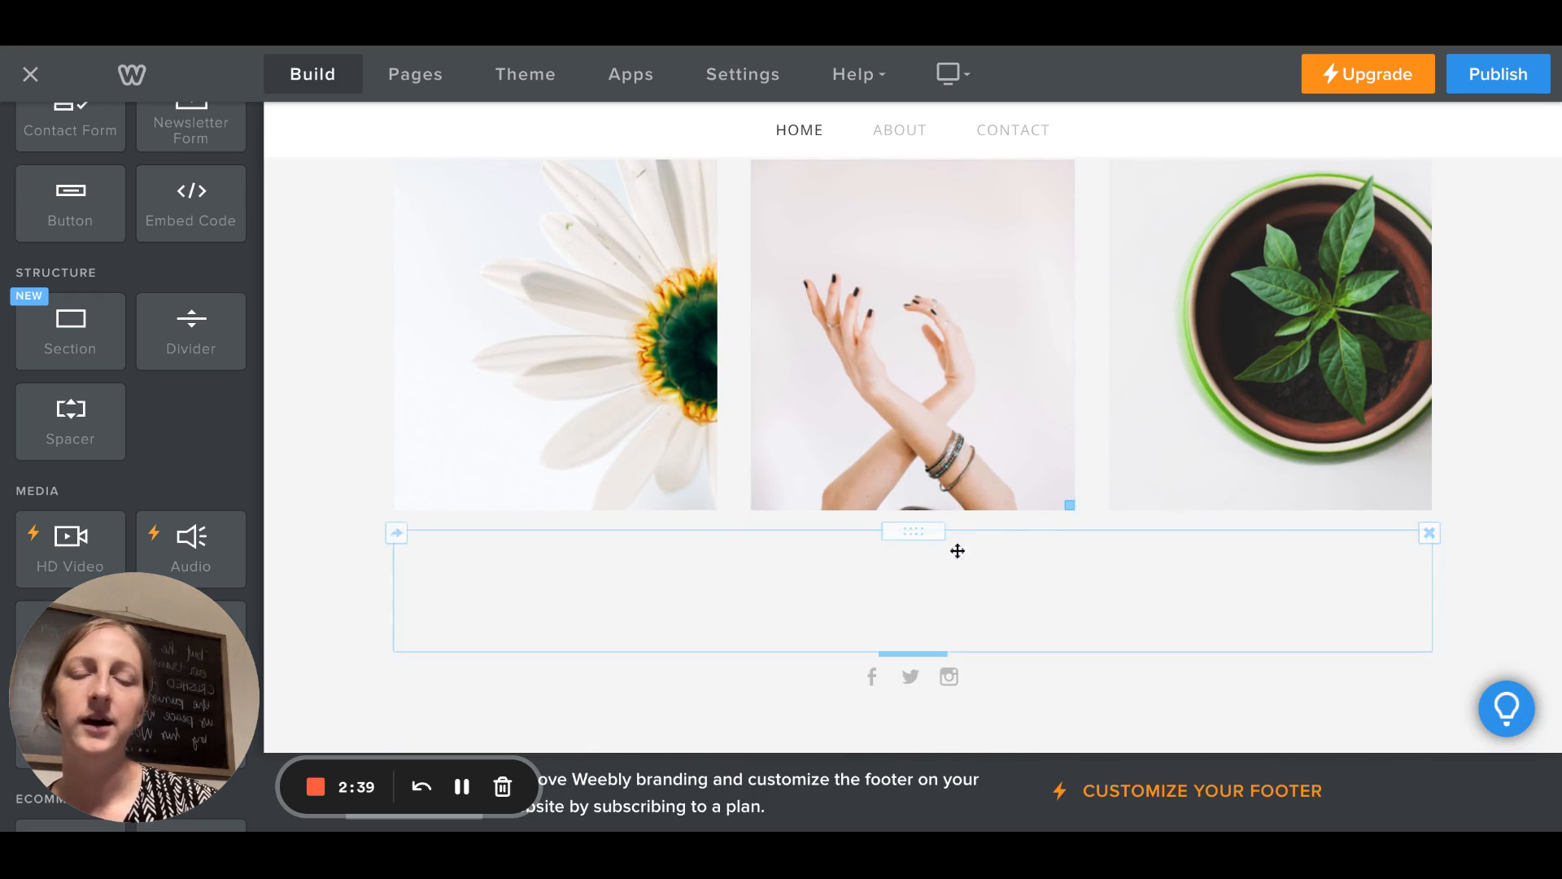
scroll(862, 476, up, 5)
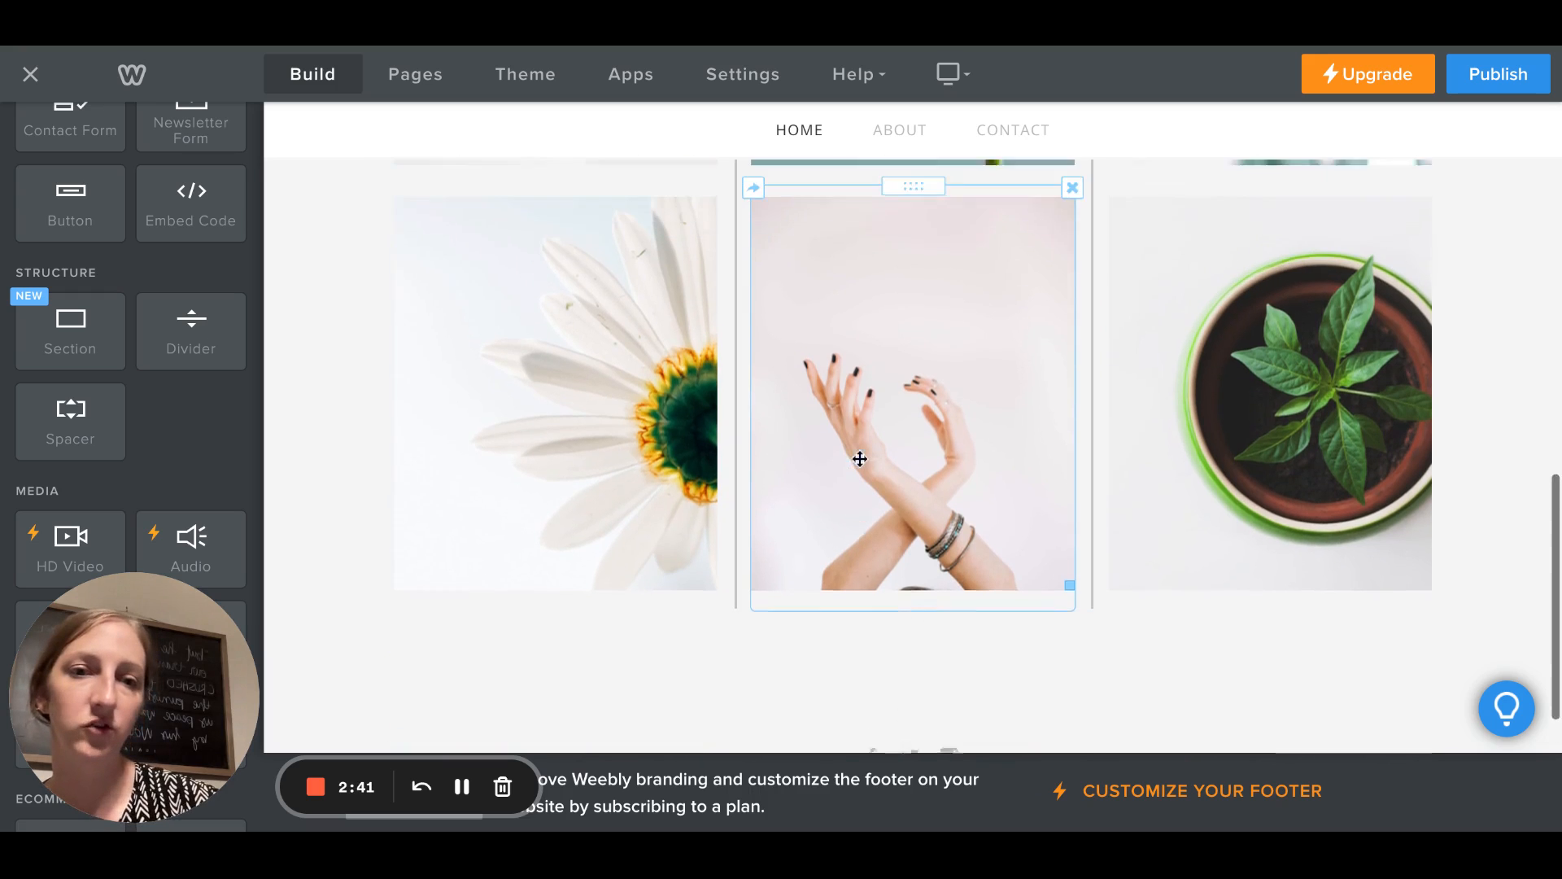
scroll(860, 458, up, 8)
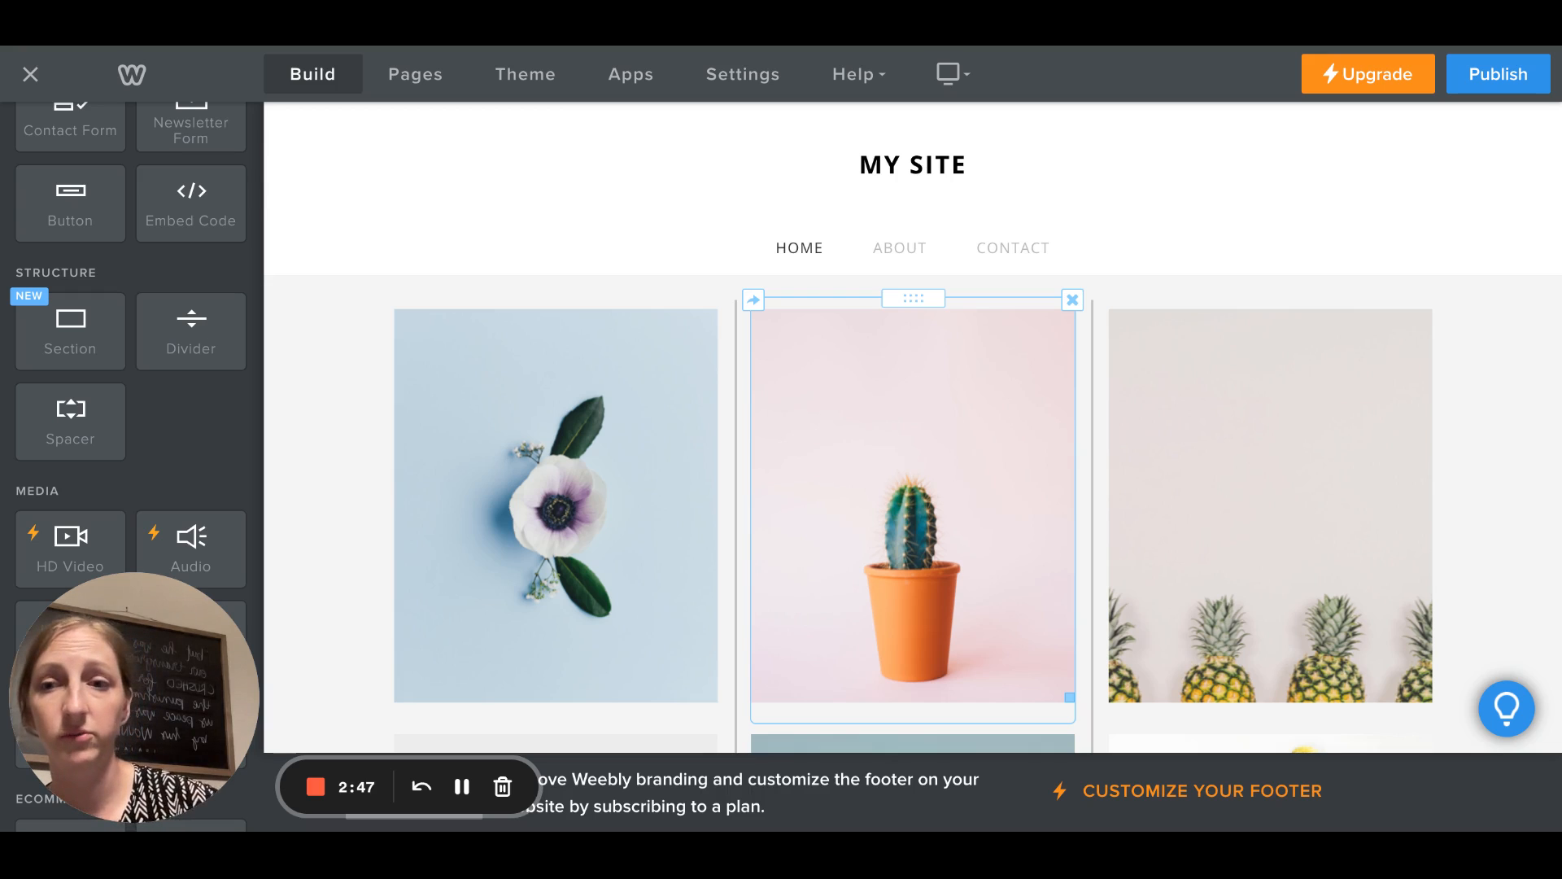
scroll(911, 447, down, 1)
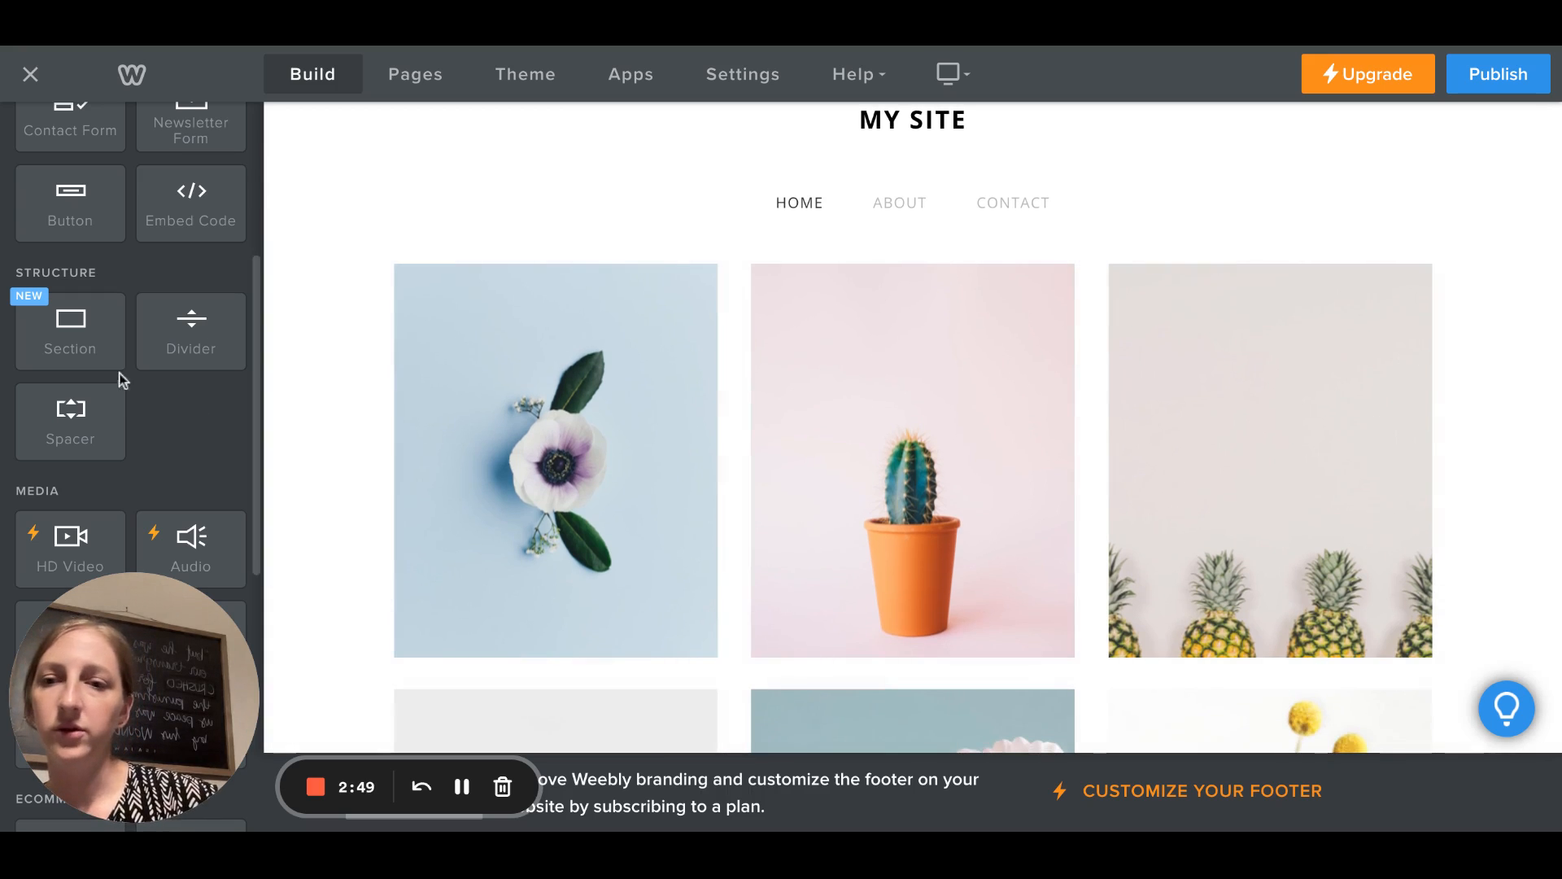
scroll(139, 370, up, 5)
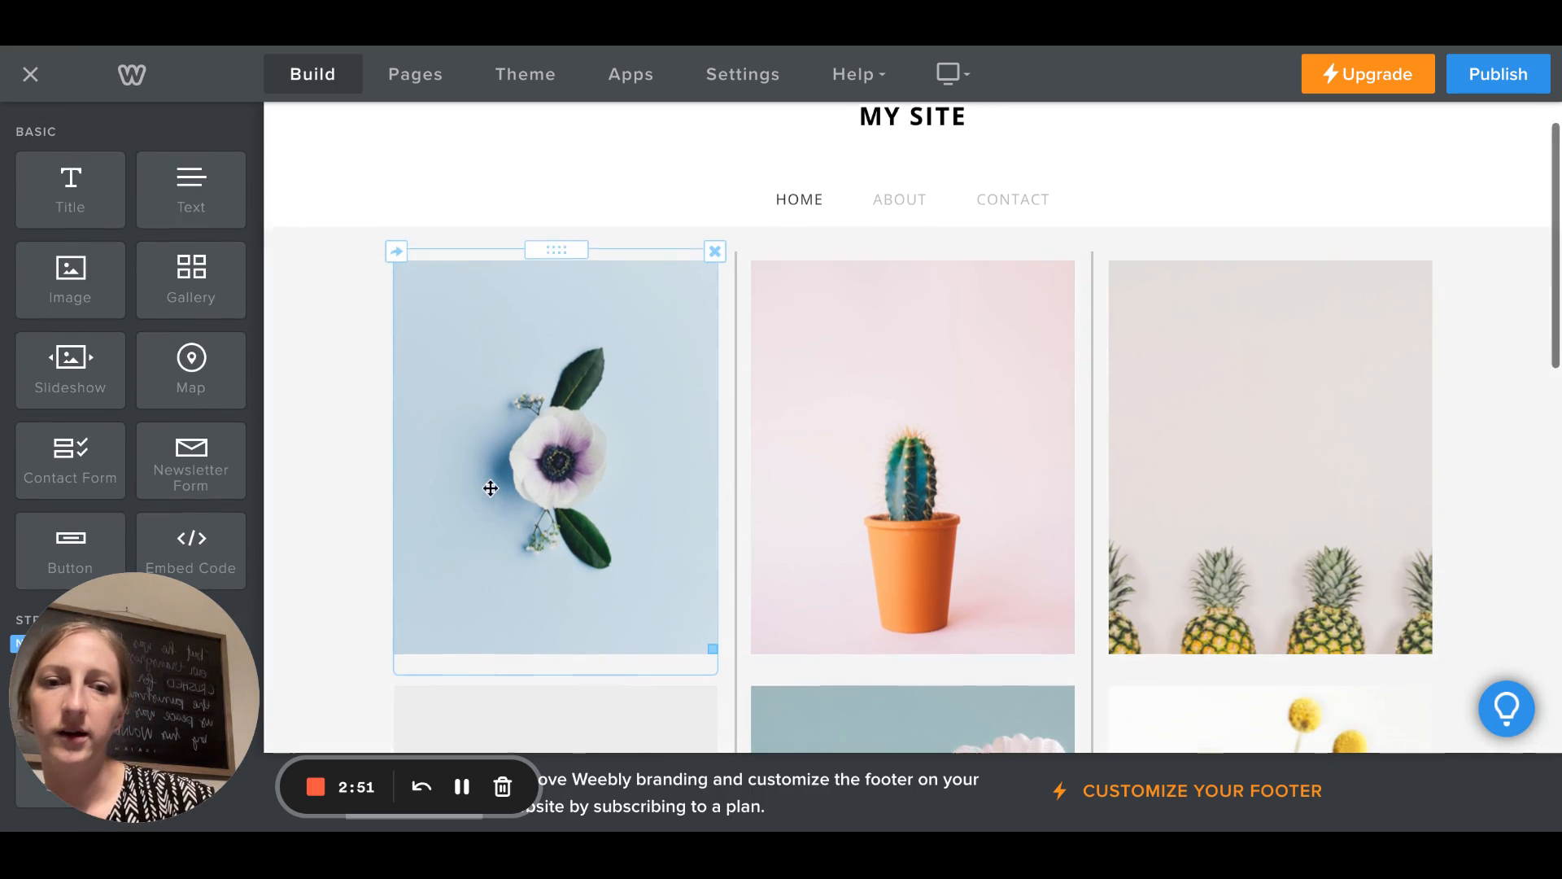
scroll(489, 486, down, 2)
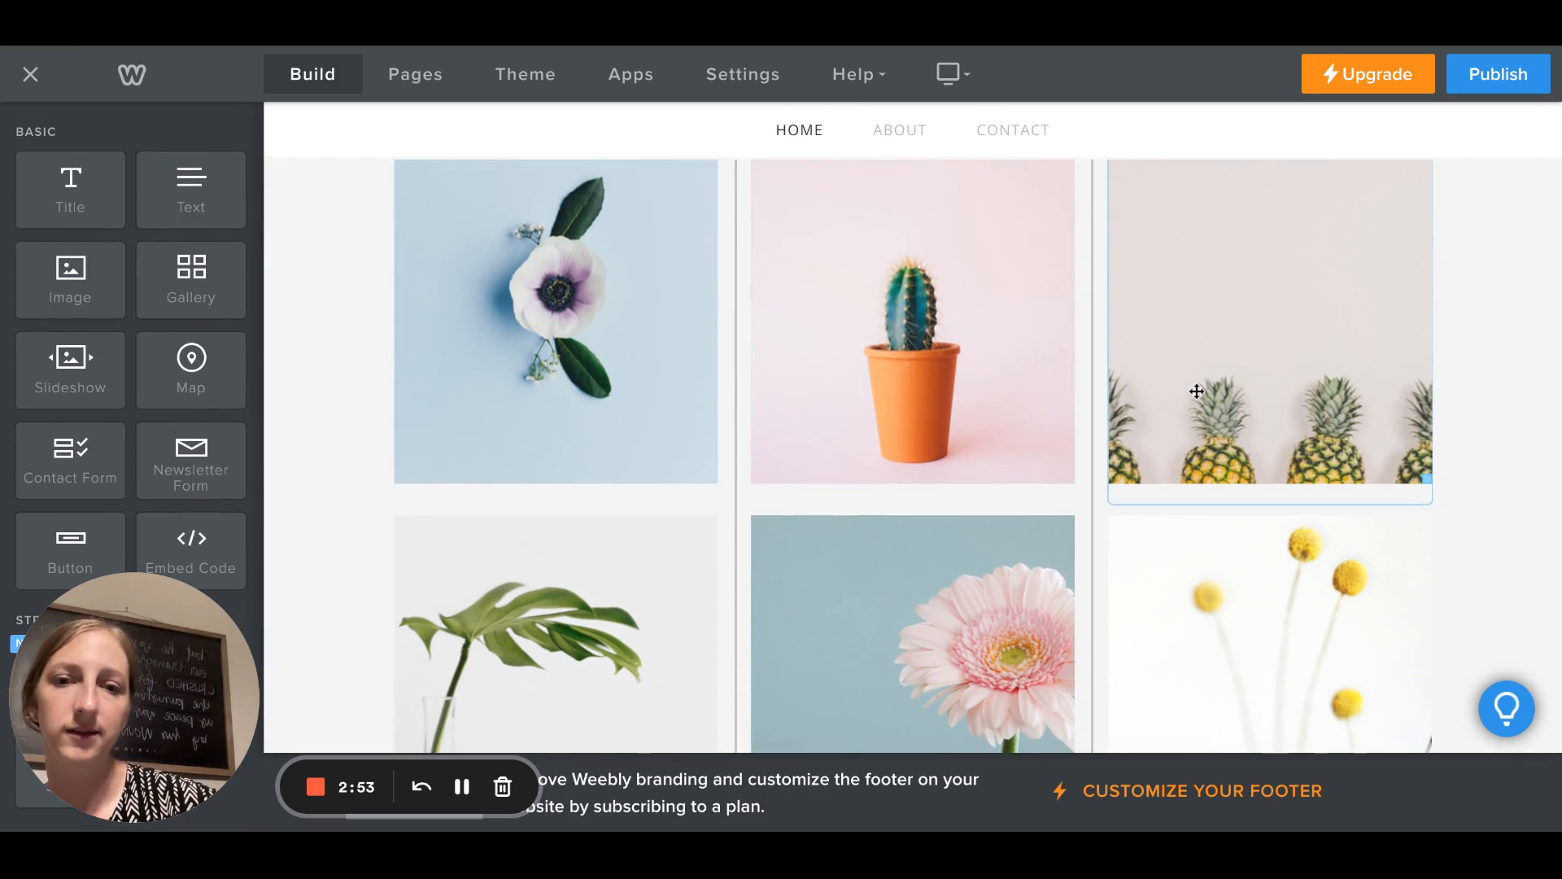
- Delete the green leaf in a vase image below the white flower photo
click(669, 595)
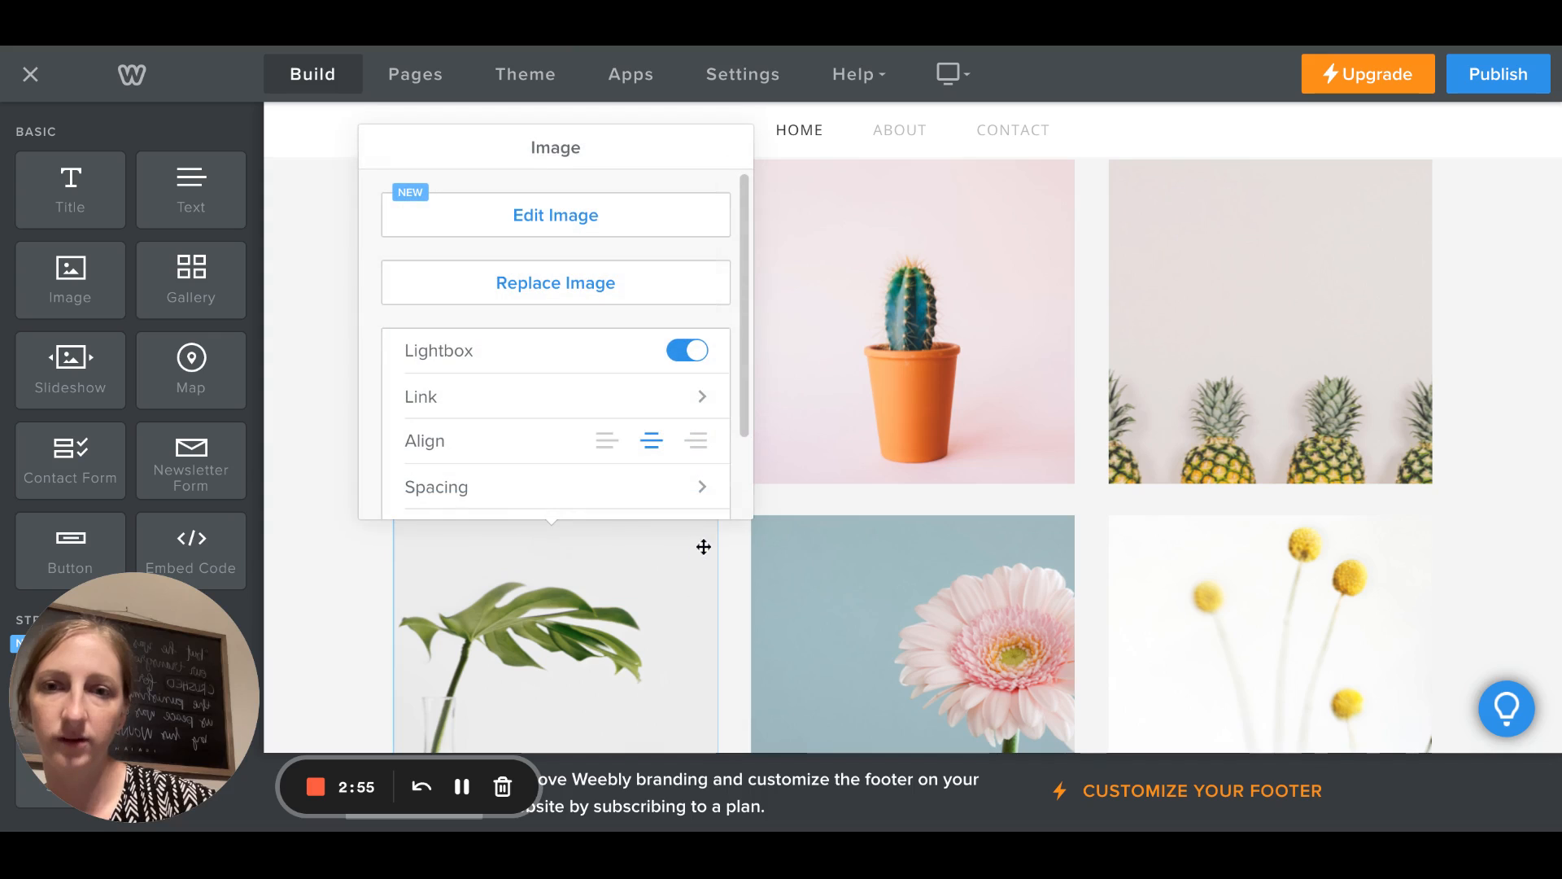
click(318, 479)
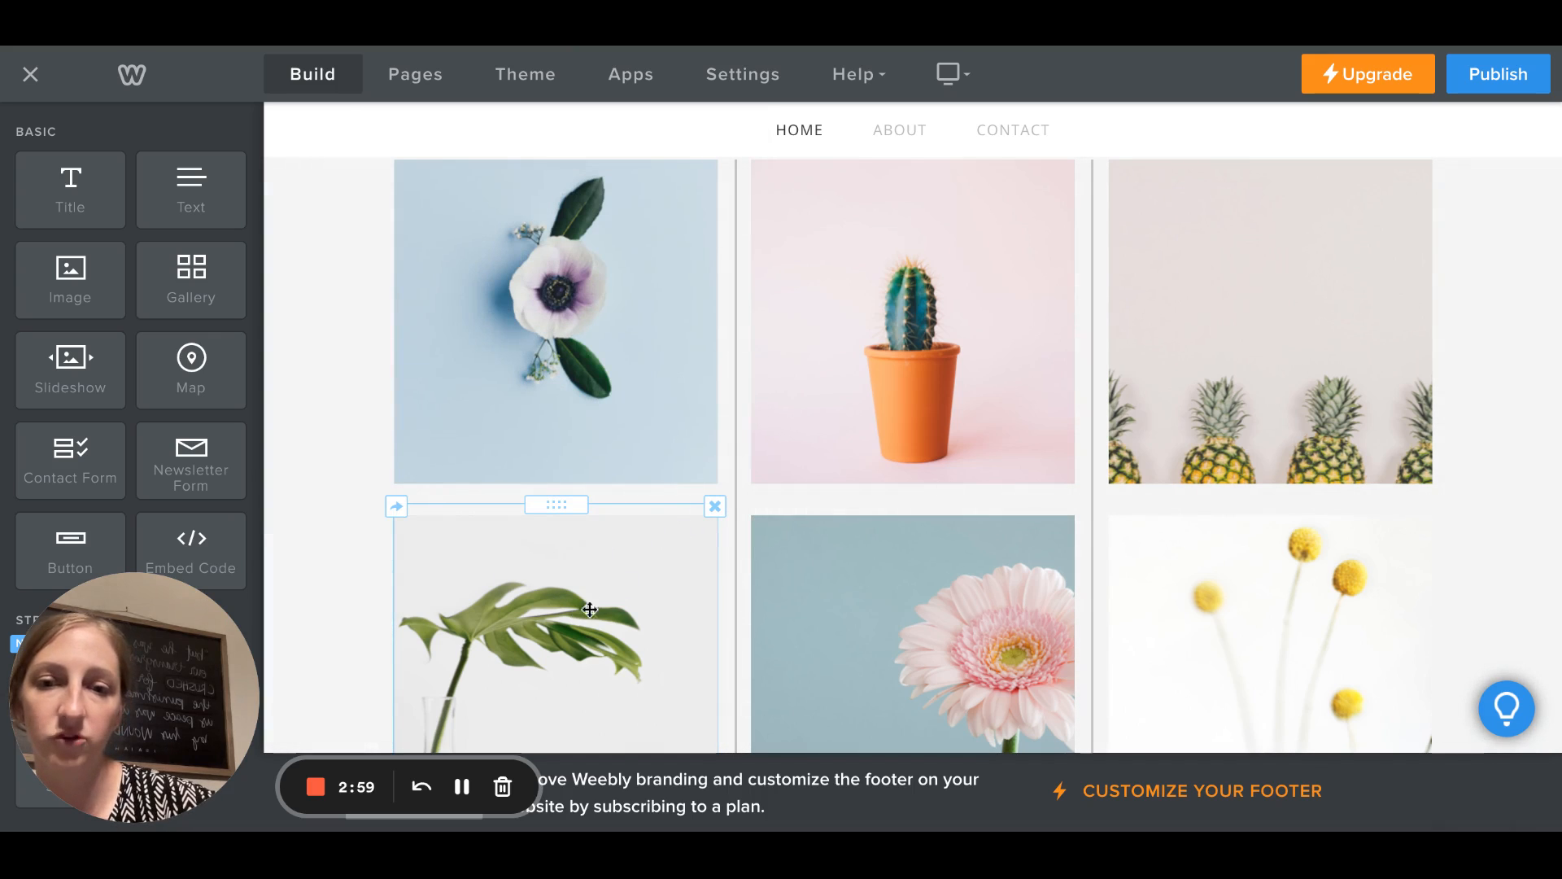
click(716, 508)
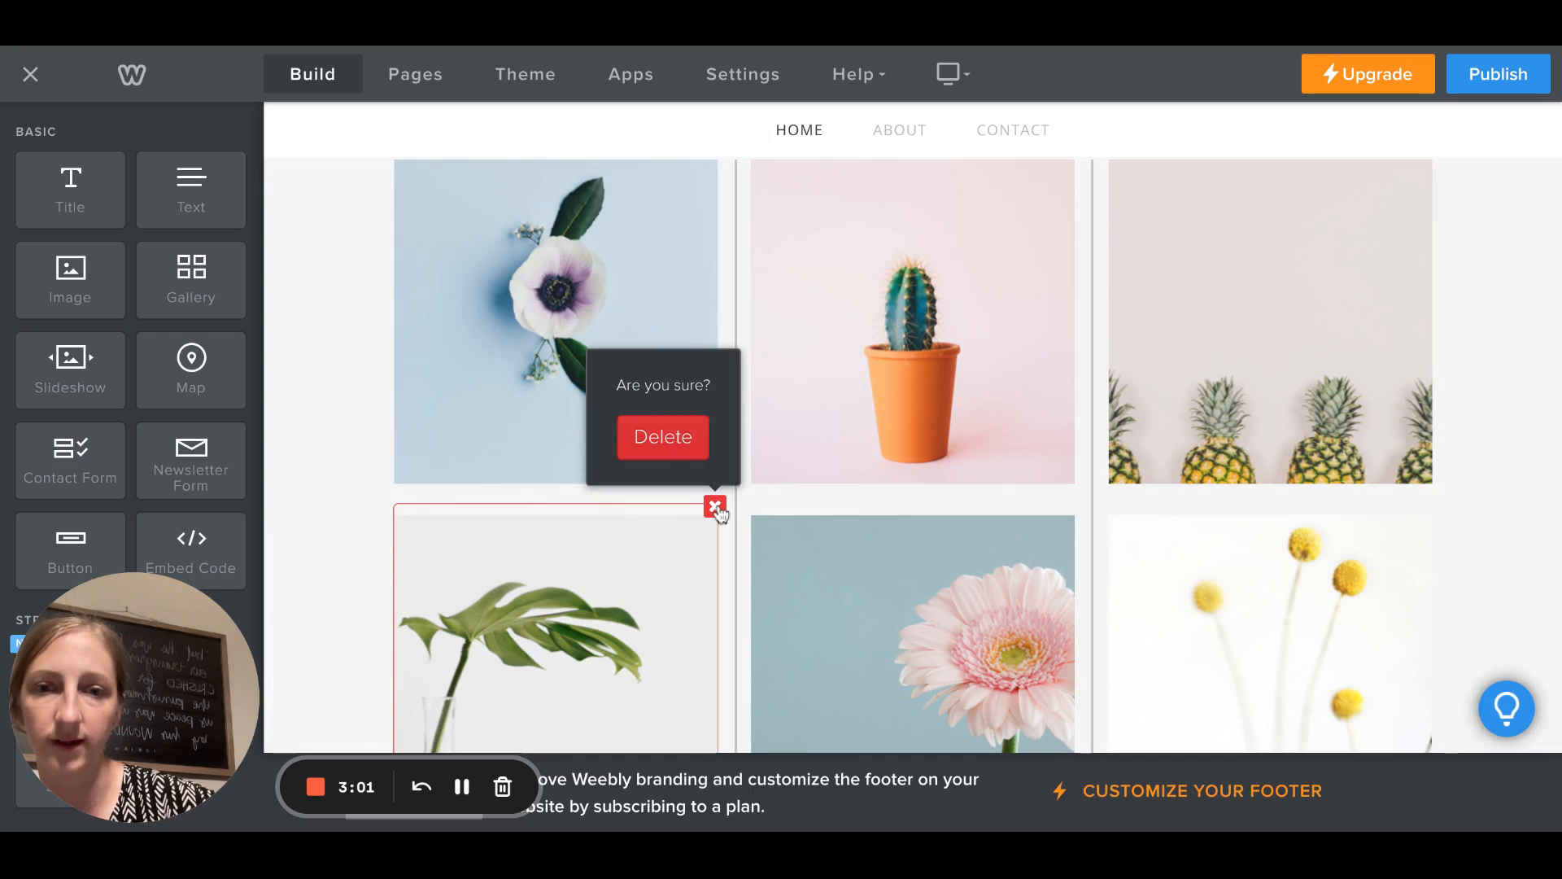
click(669, 442)
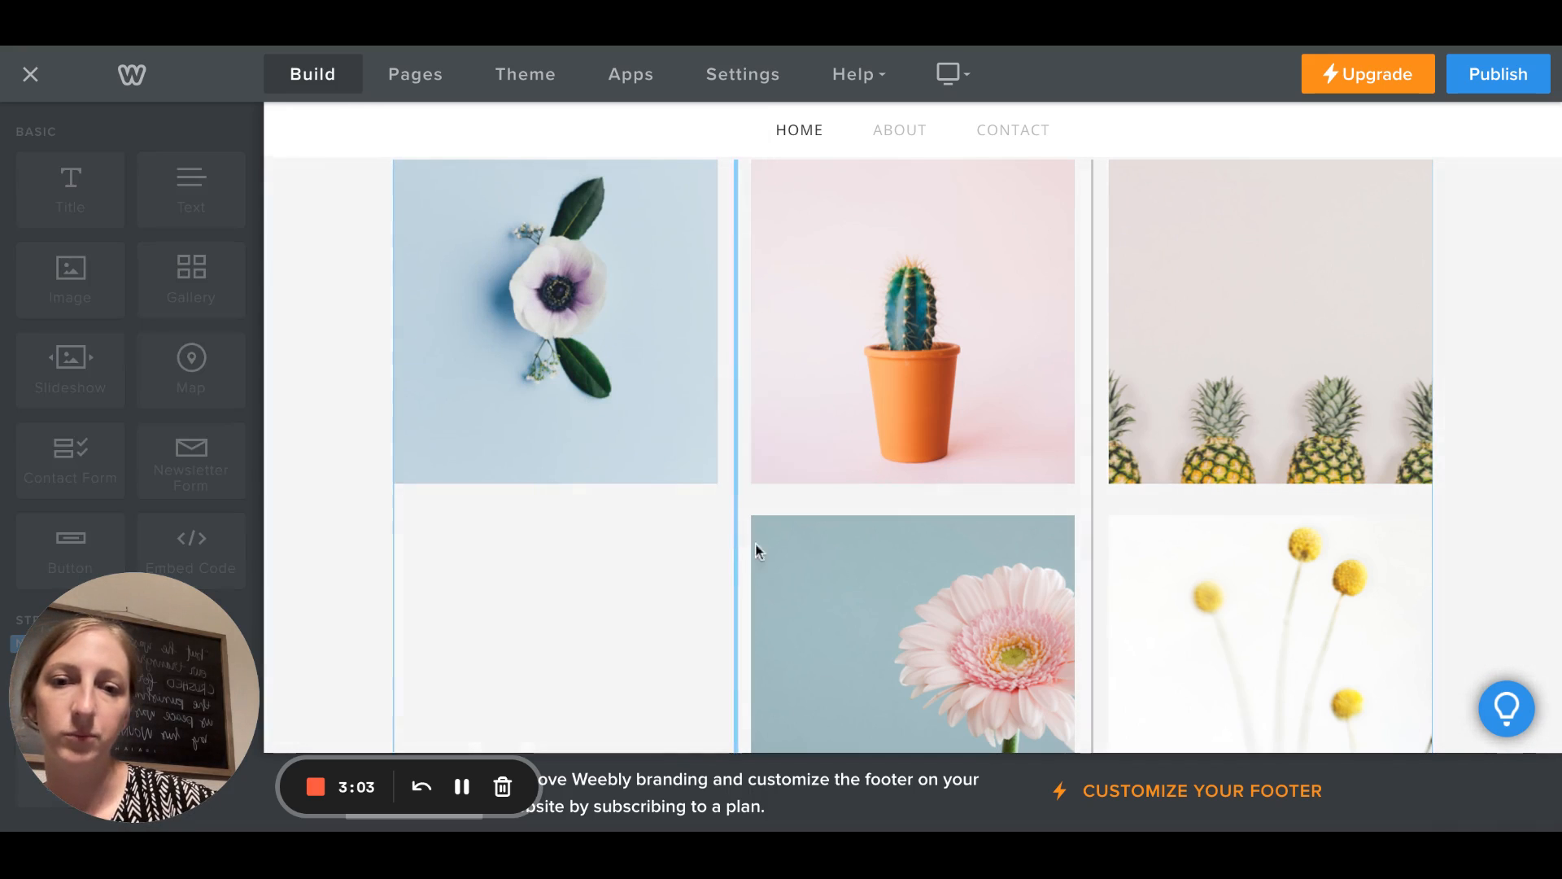
- Delete the pink gerbera image and the yellow flowers image from the second row of the grid
click(827, 558)
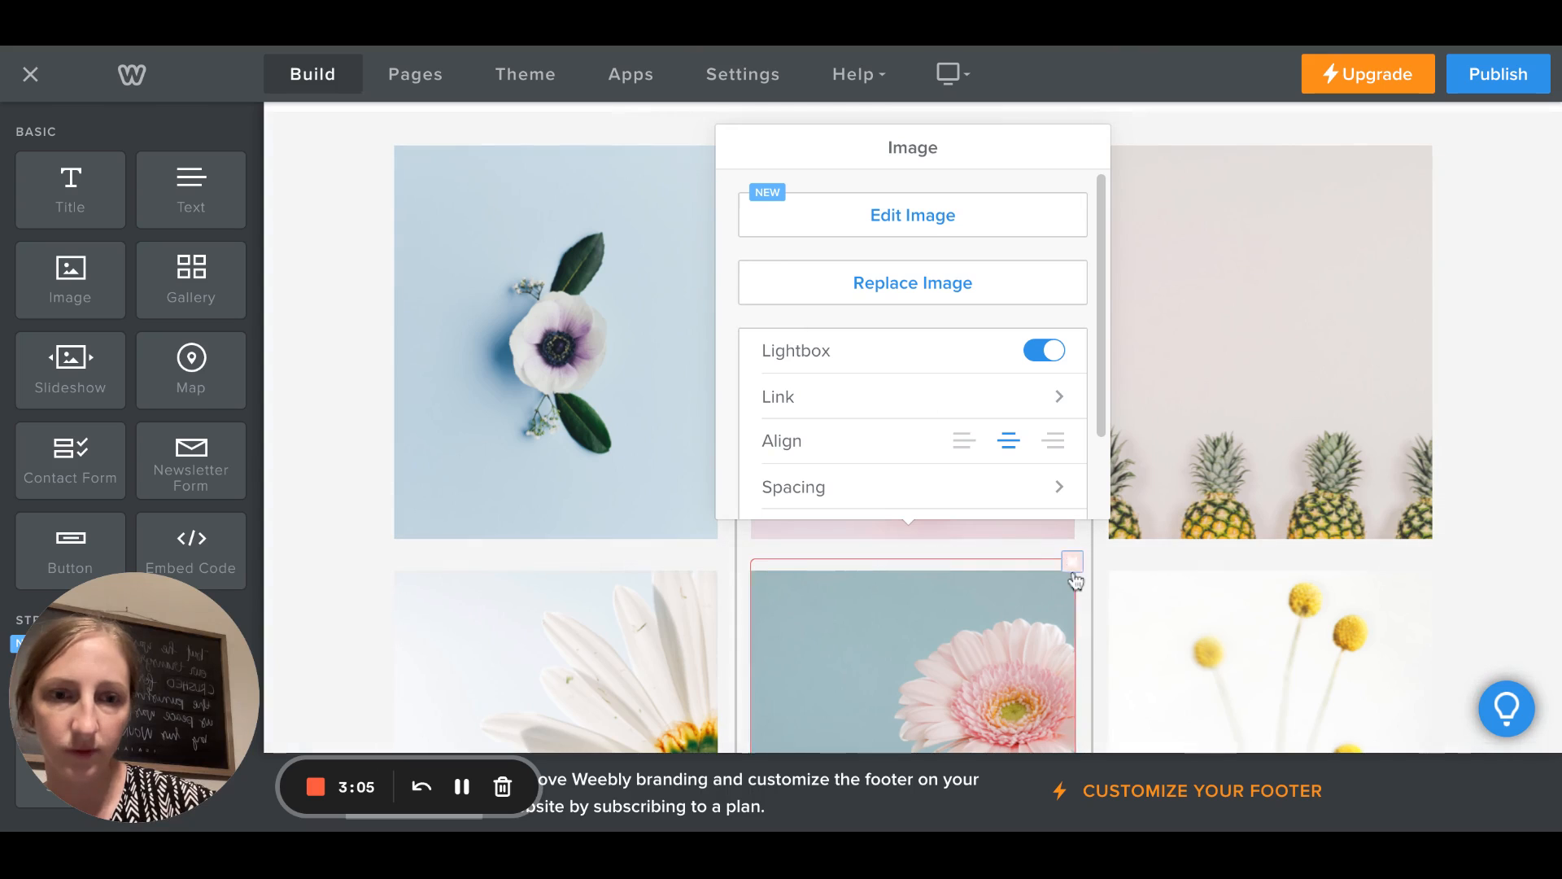
click(1071, 562)
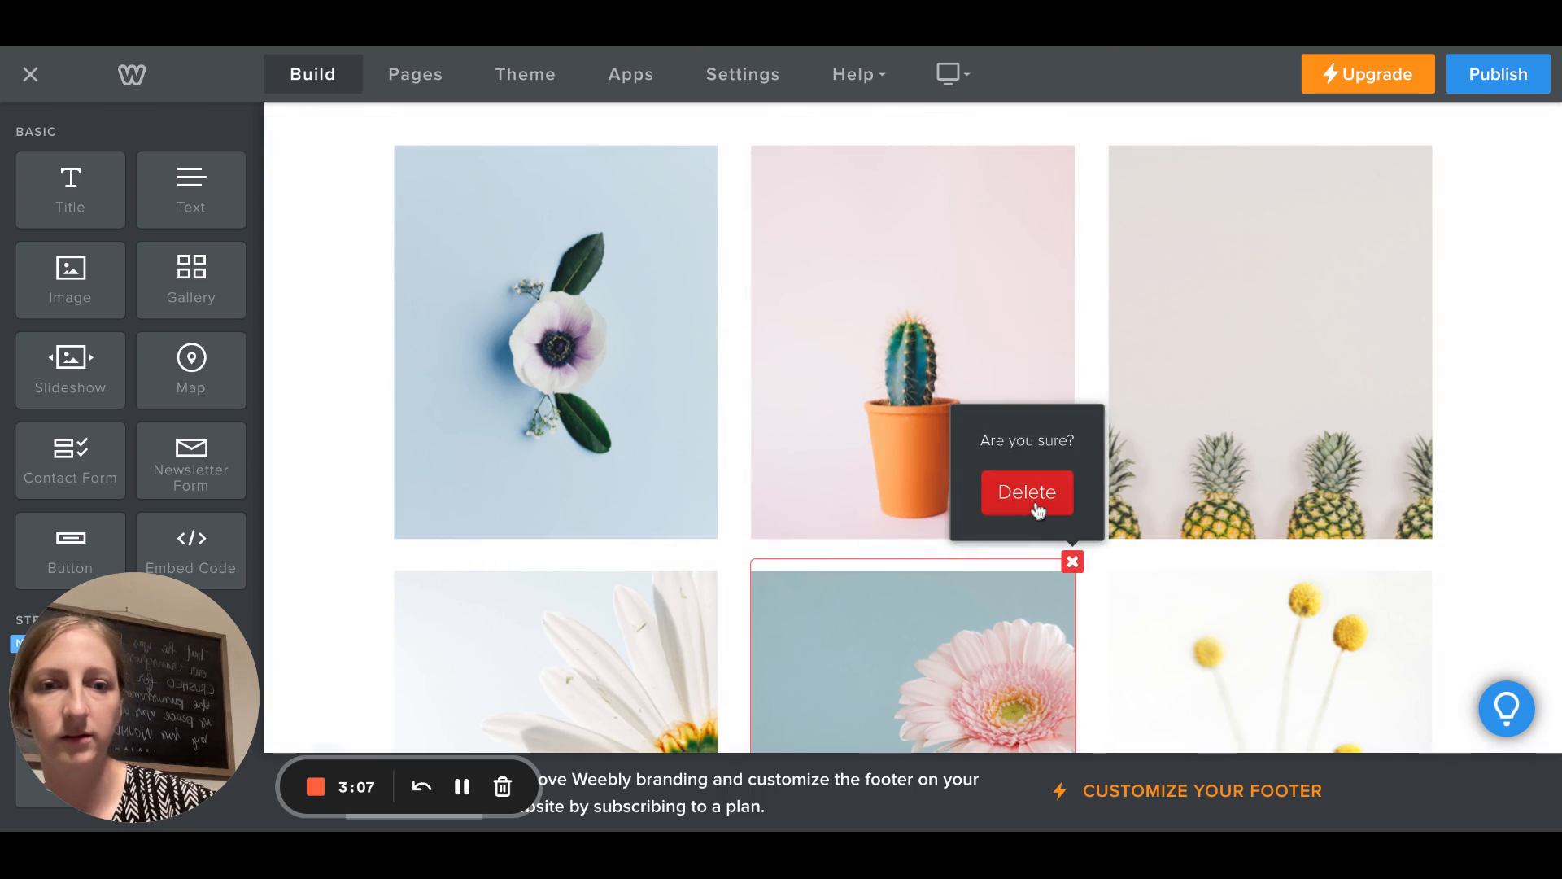
click(1031, 491)
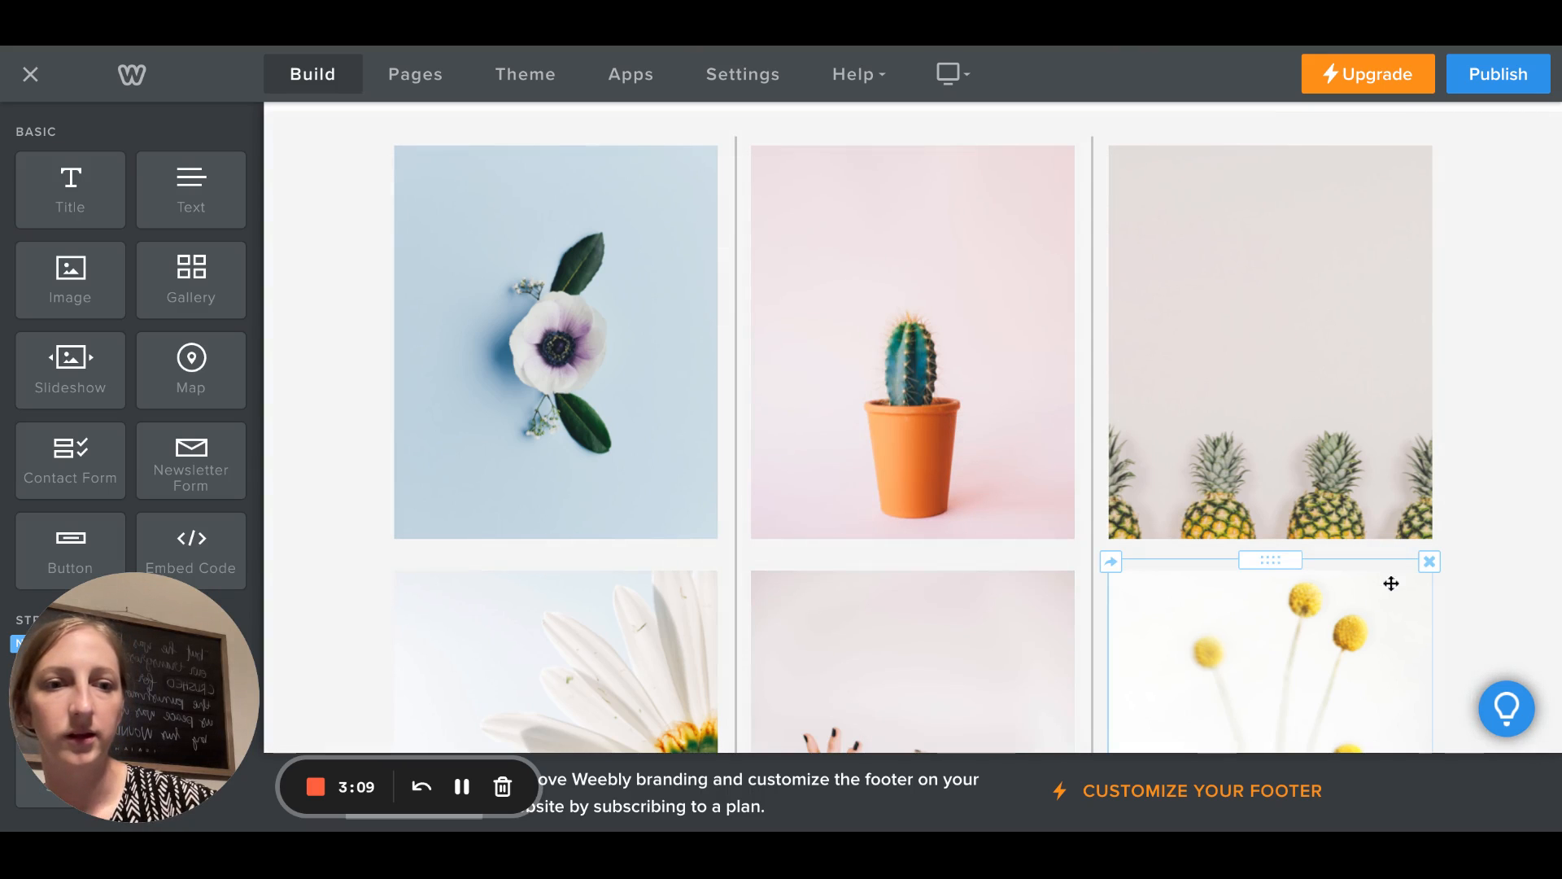
click(1429, 562)
click(1403, 499)
- Move the crossed hands image into the first column, directly below the white flower photo
scroll(1196, 652, down, 3)
scroll(1196, 652, down, 2)
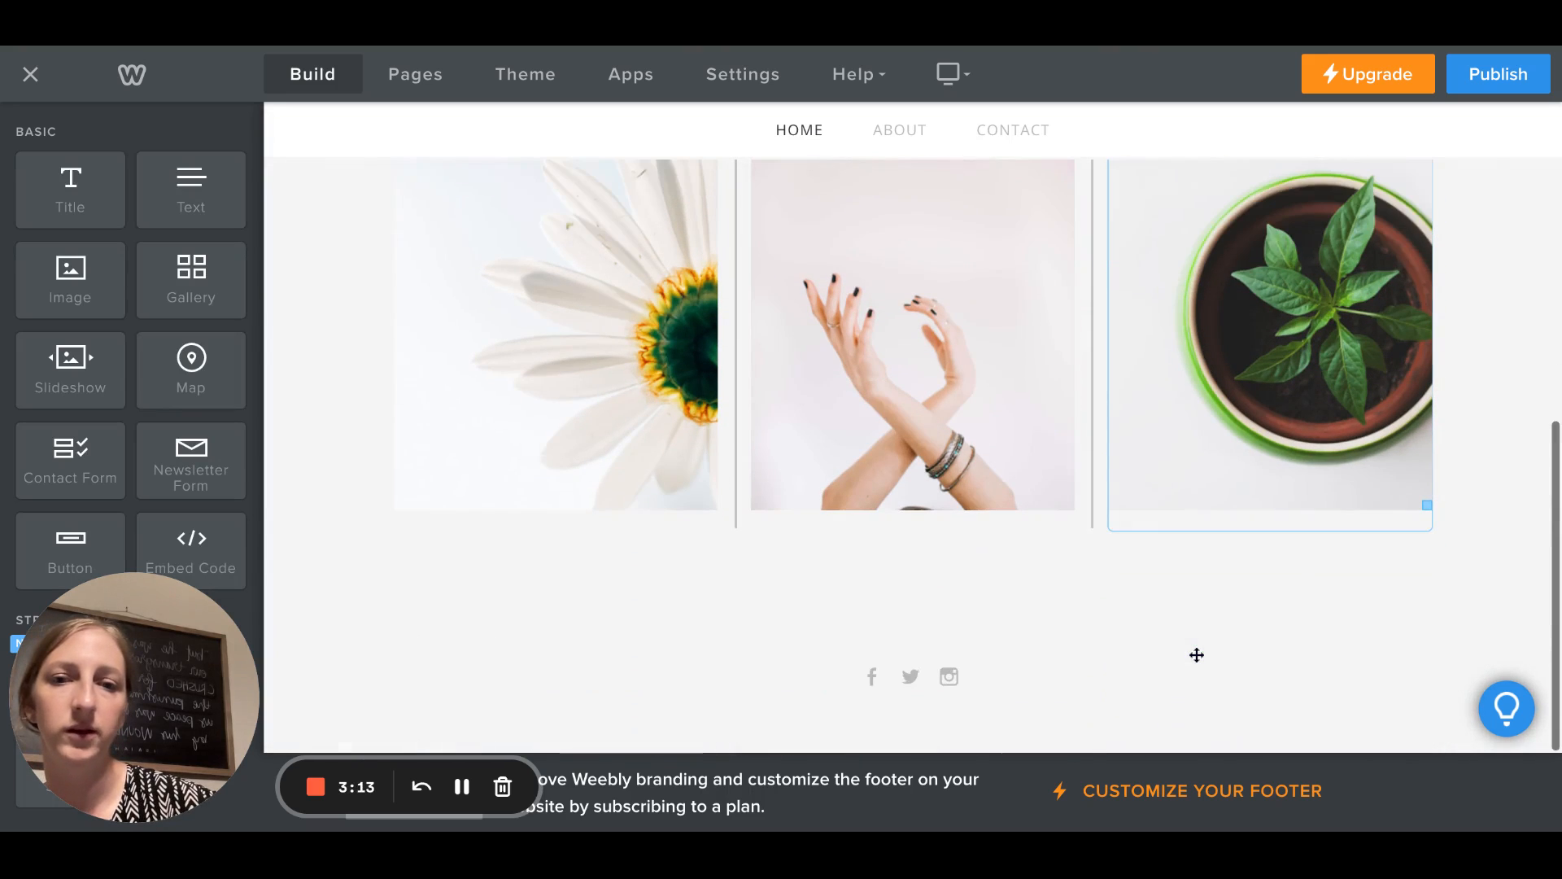
scroll(1196, 651, up, 4)
drag(903, 556, 851, 563)
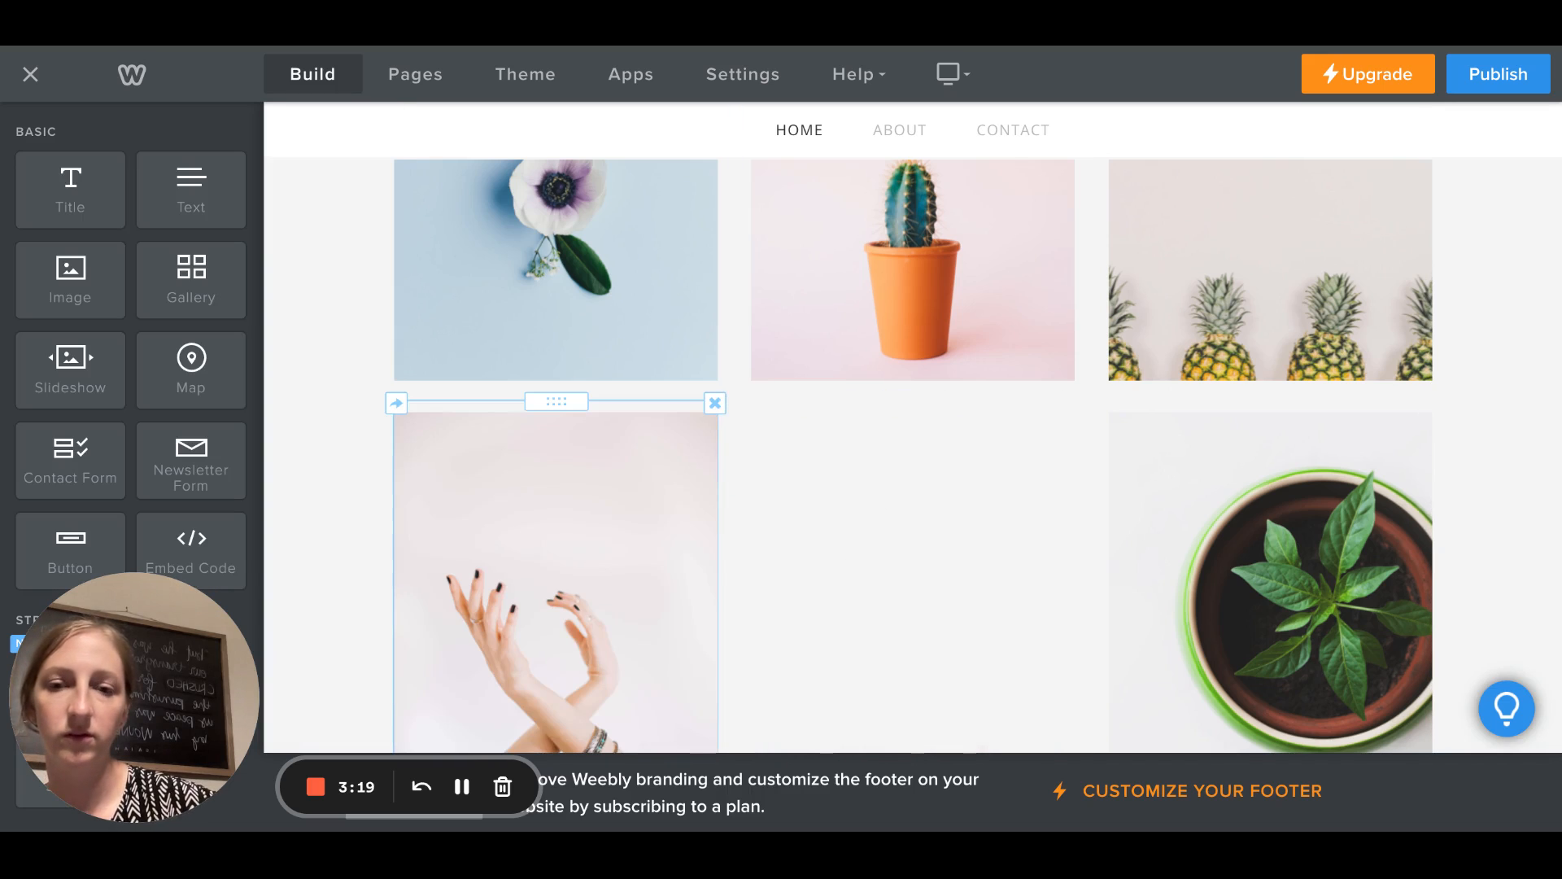
- Add an image element in the empty middle column below the cactus and upload the blue wave painting photo into it
scroll(830, 513, down, 1)
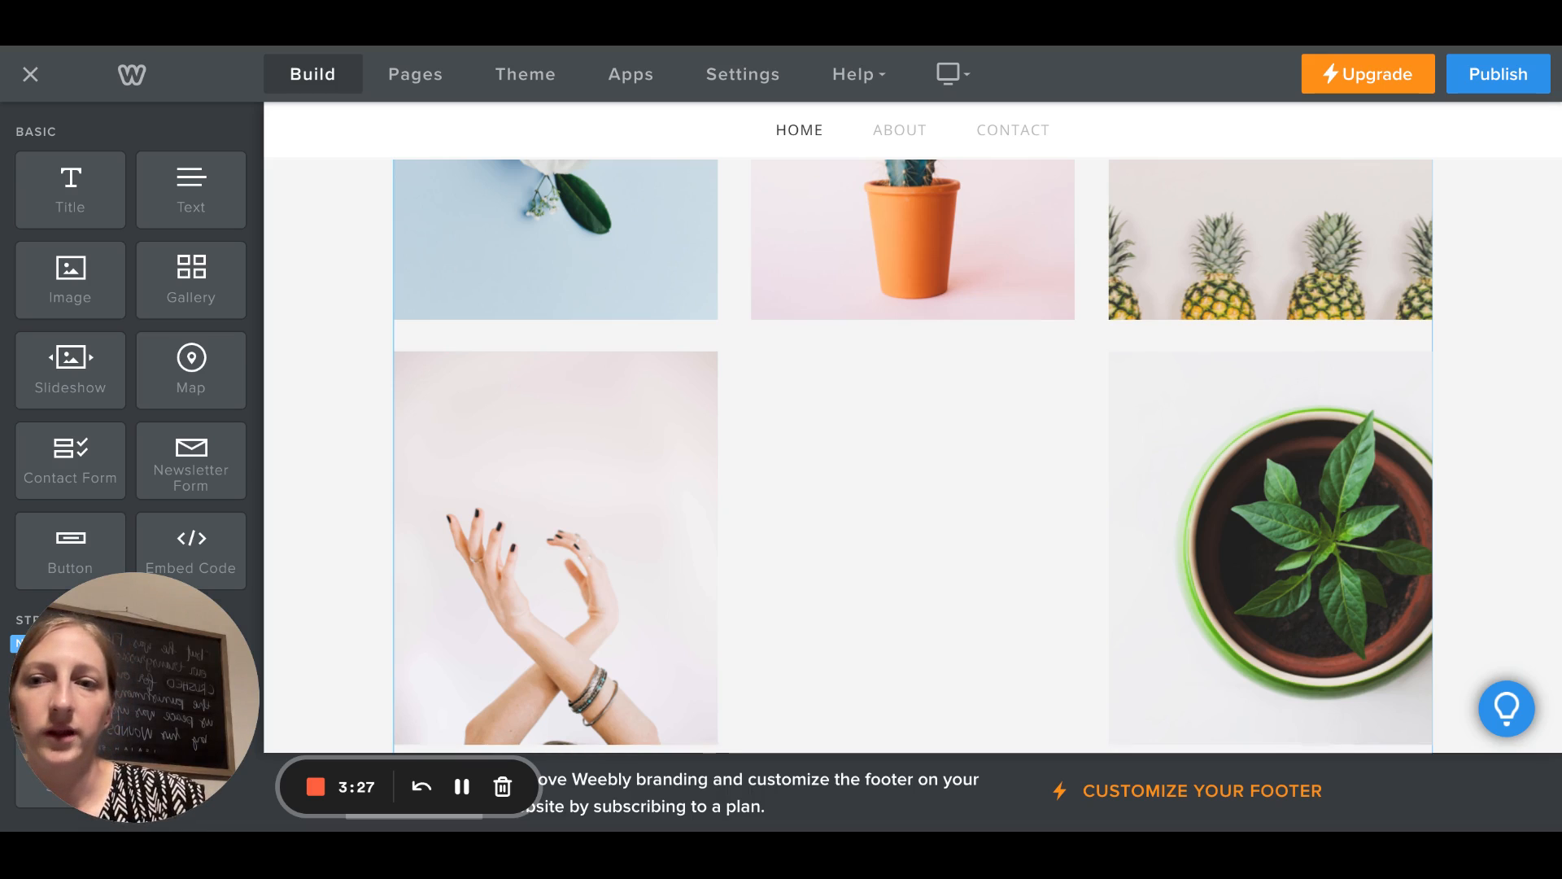
scroll(363, 325, up, 5)
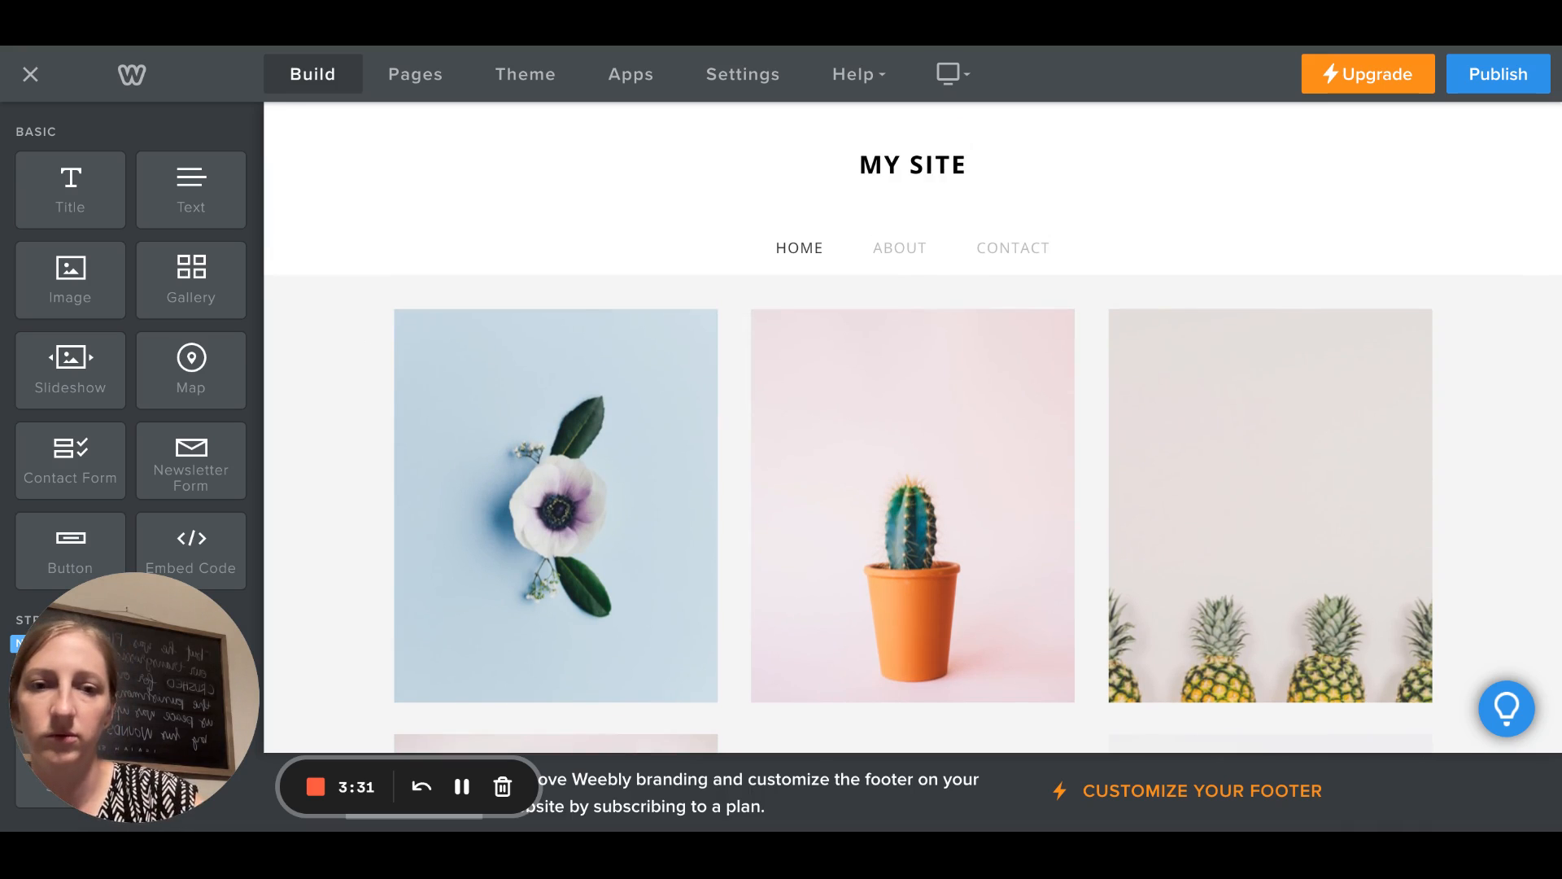
scroll(537, 277, down, 2)
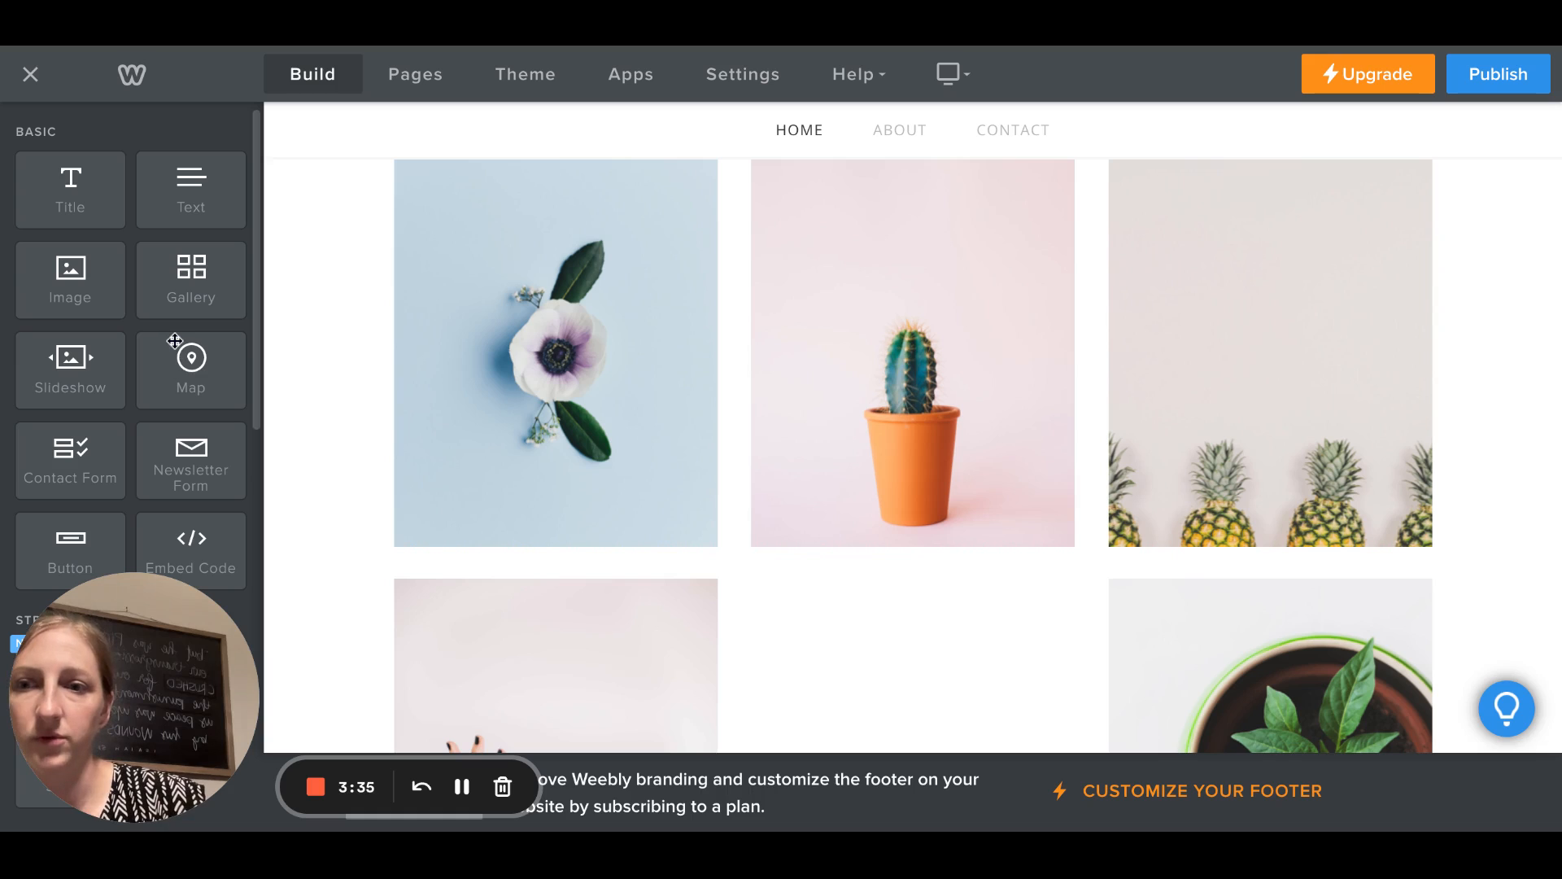
drag(70, 281, 883, 618)
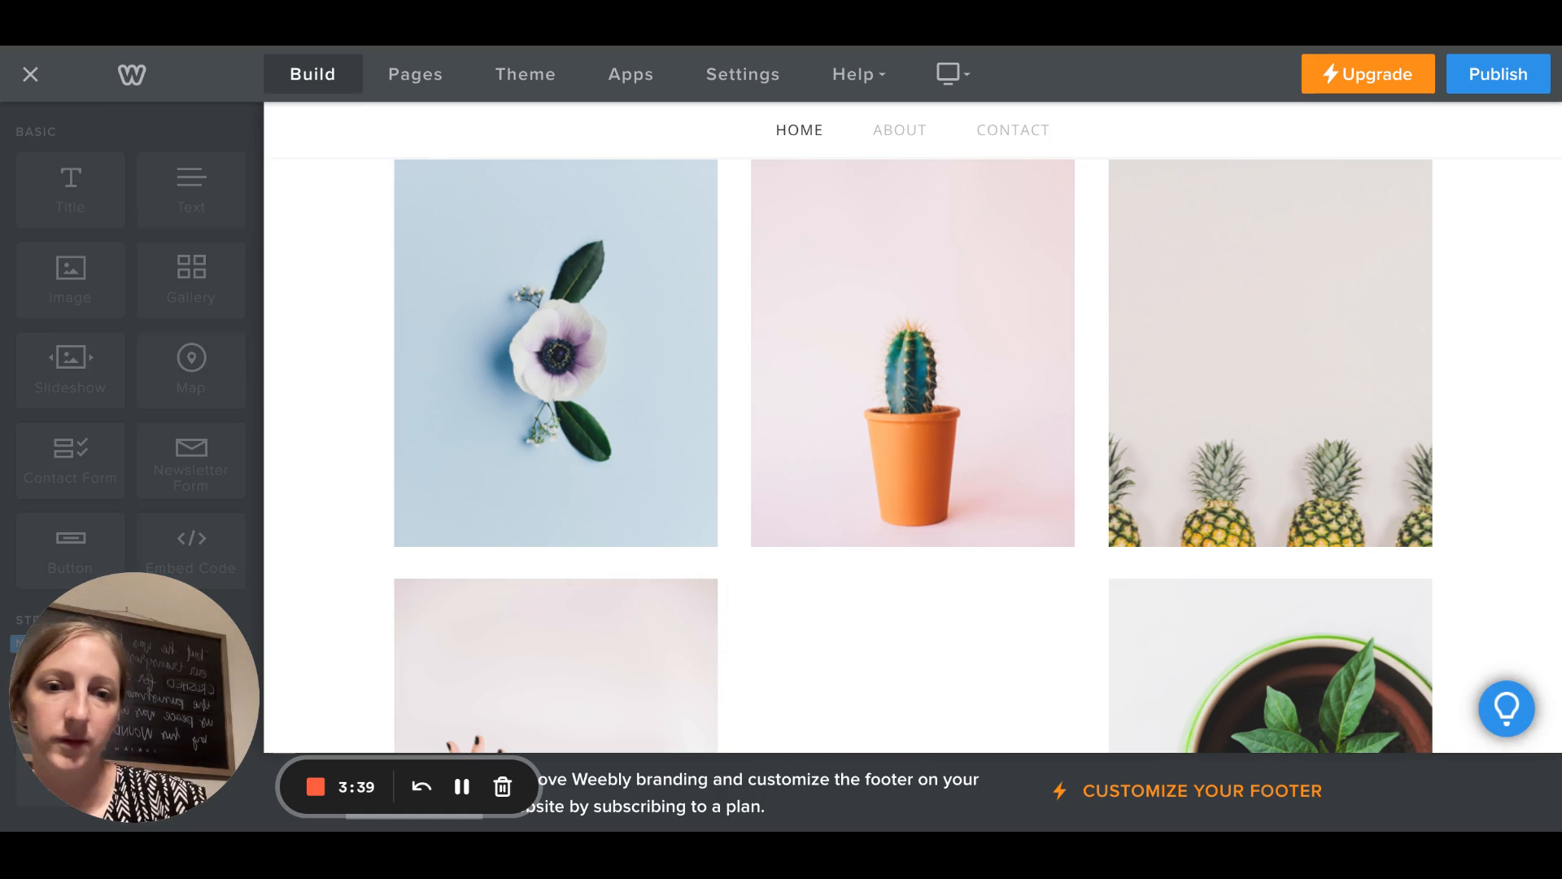
scroll(927, 432, down, 3)
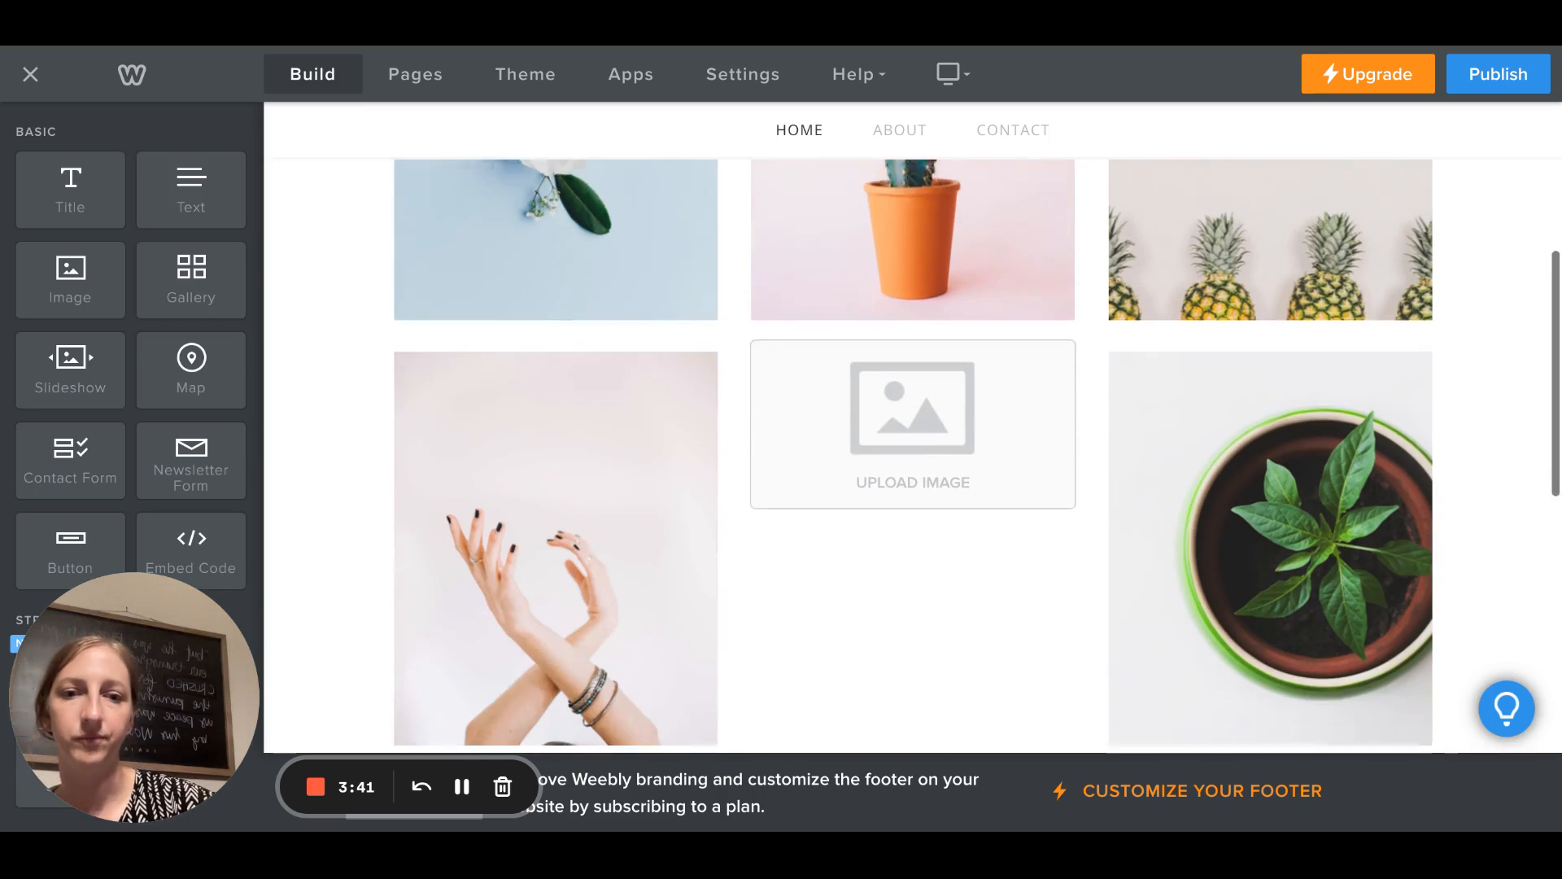
click(926, 430)
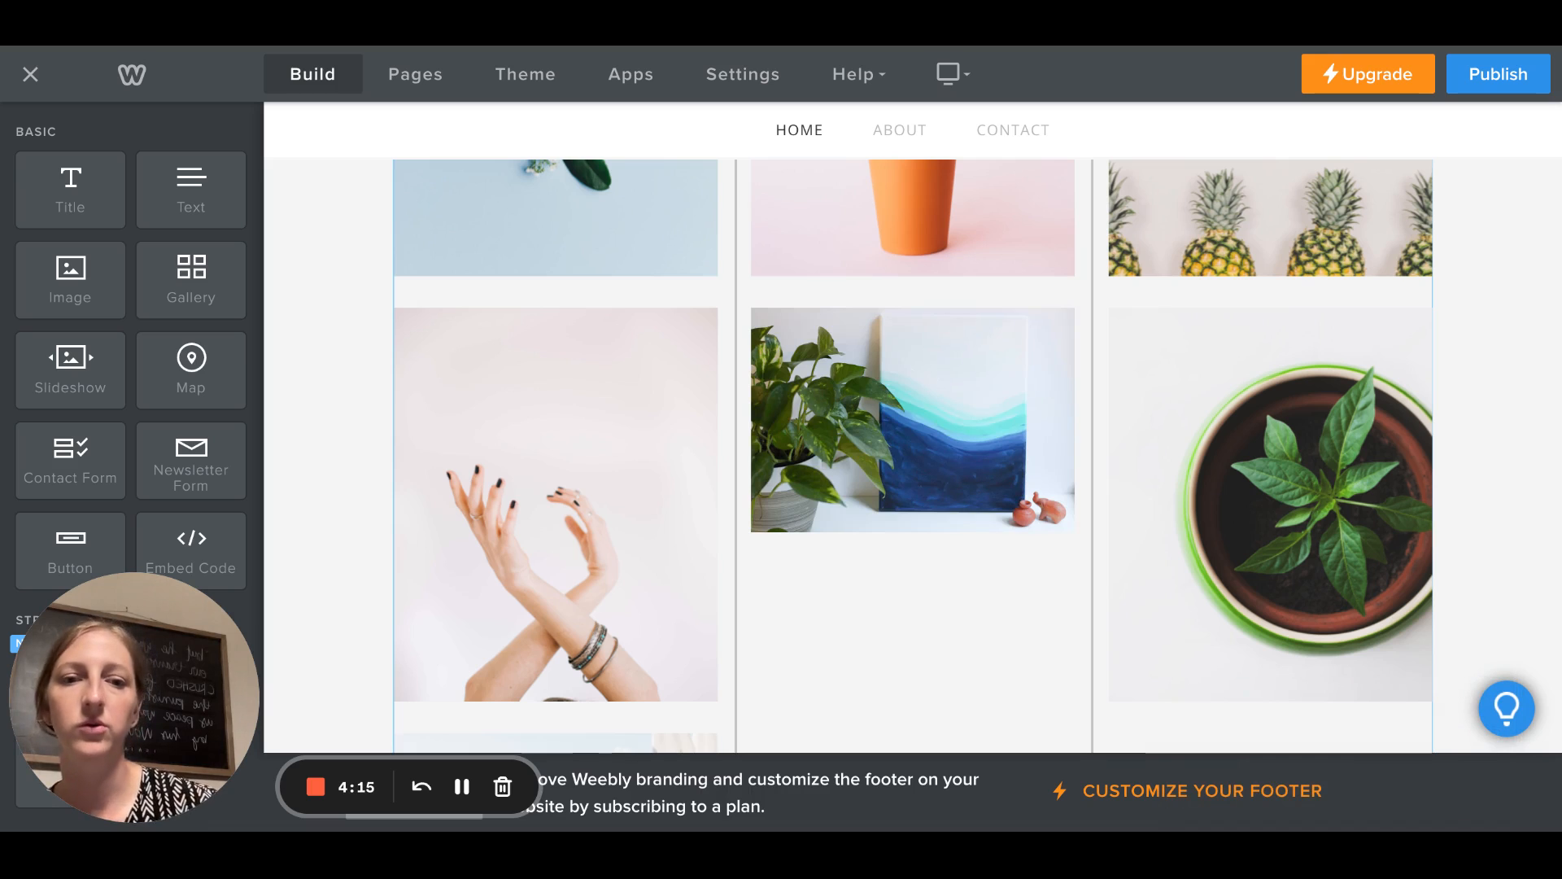
- Delete the blue wave painting image from the middle column below the cactus
scroll(910, 593, down, 3)
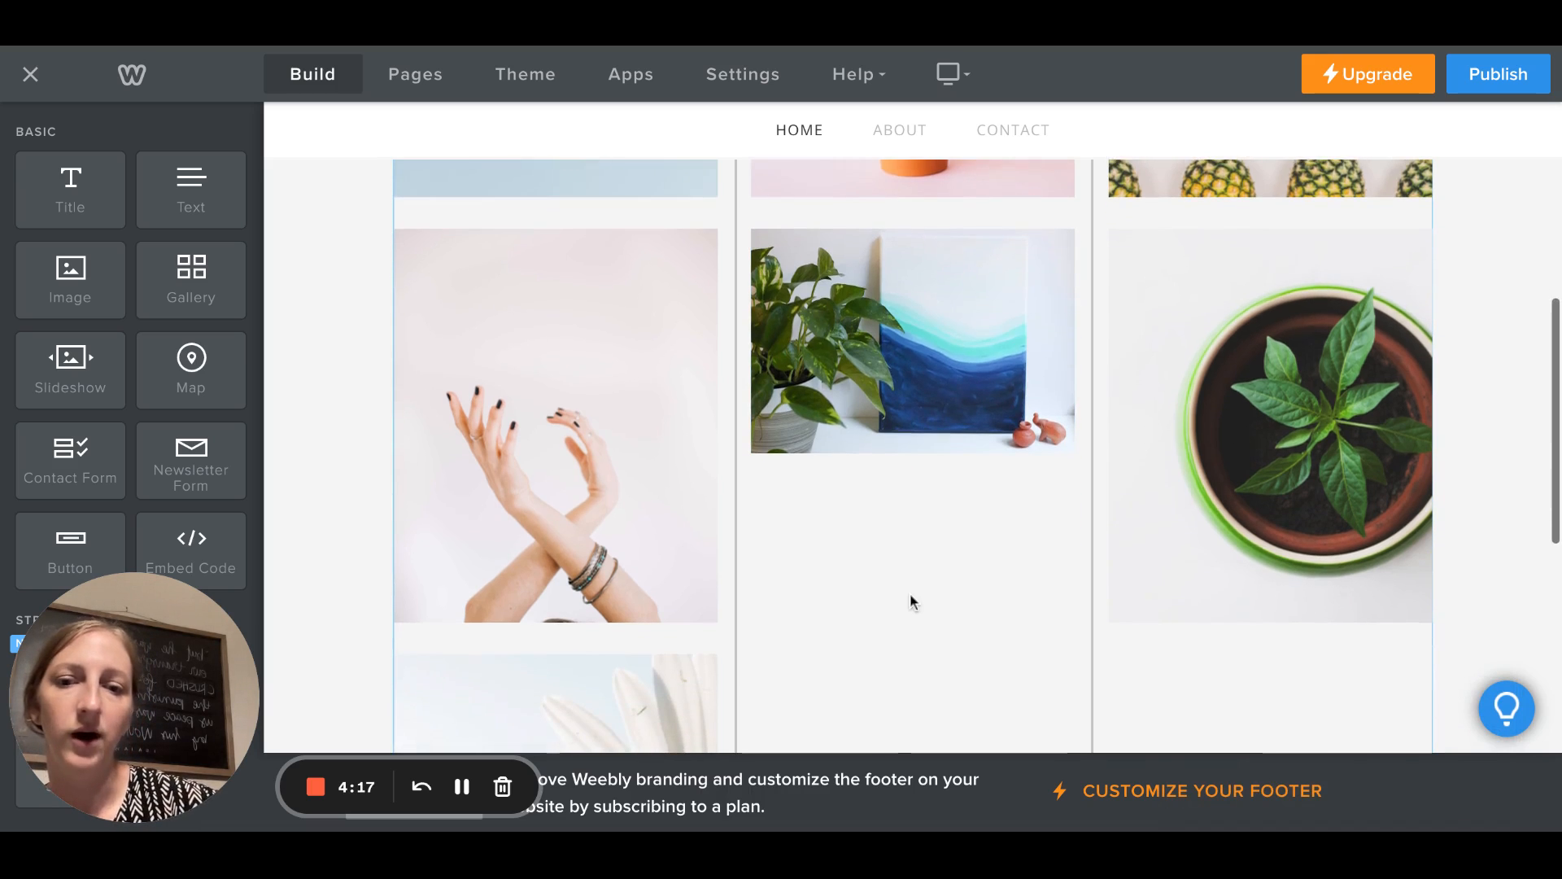
scroll(910, 602, down, 1)
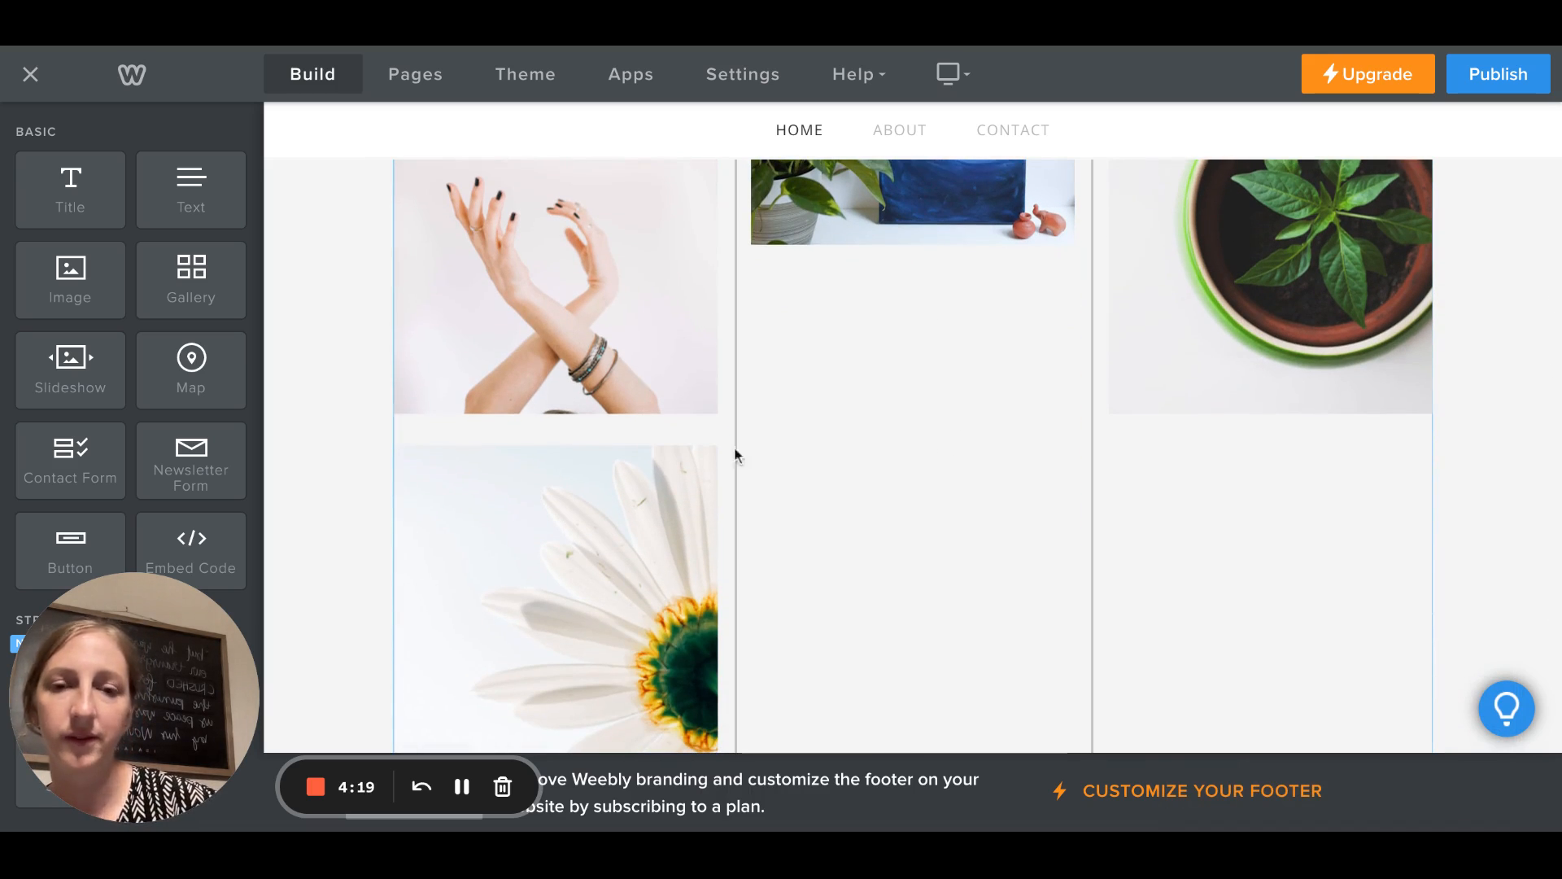
scroll(871, 328, up, 3)
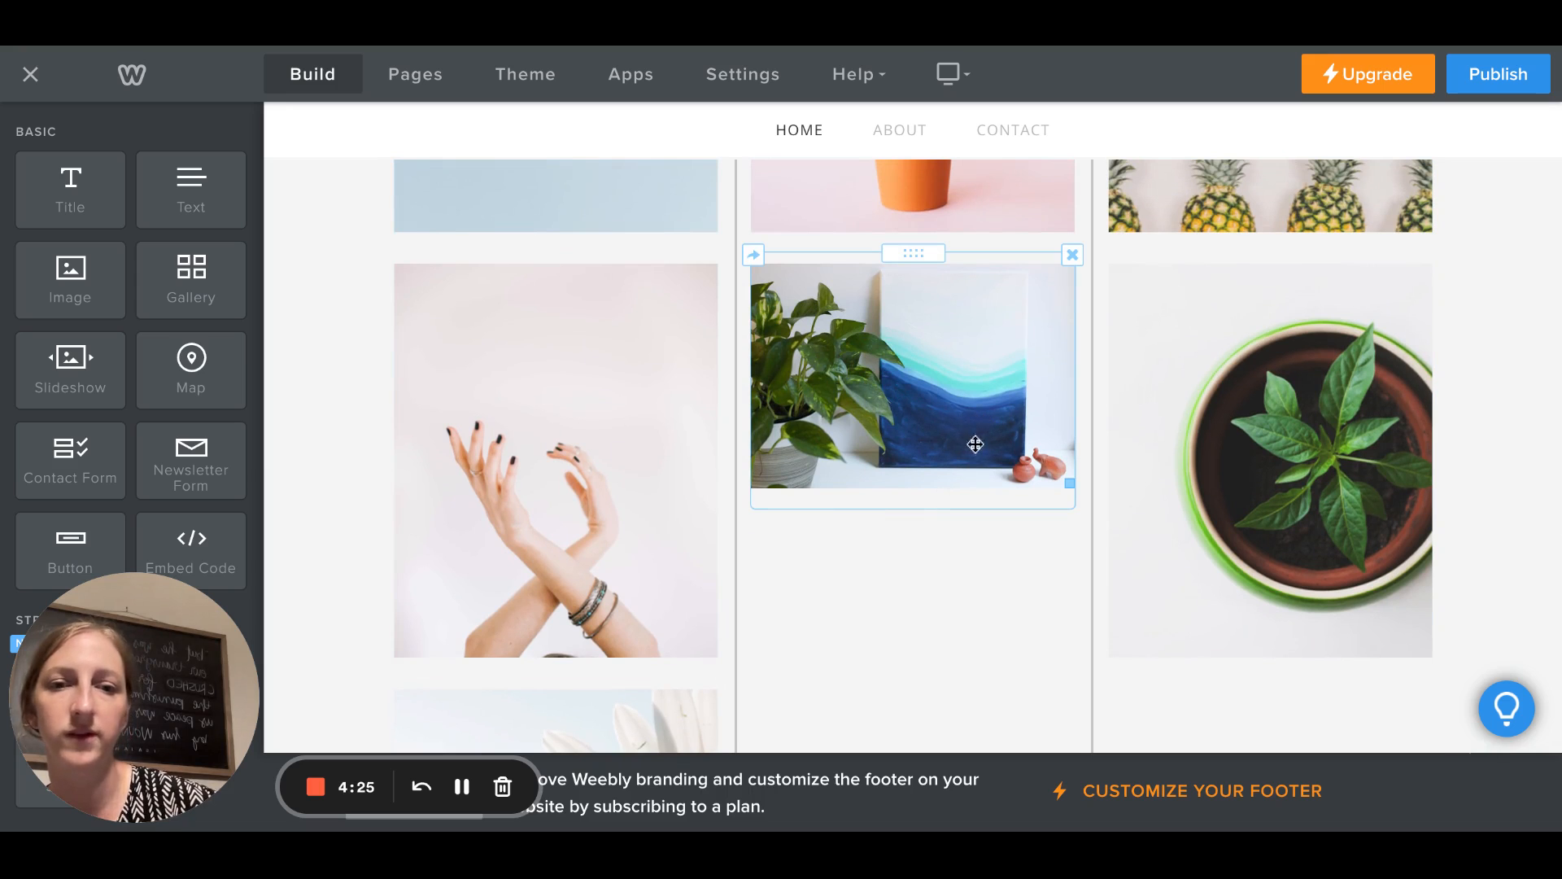
scroll(896, 547, down, 5)
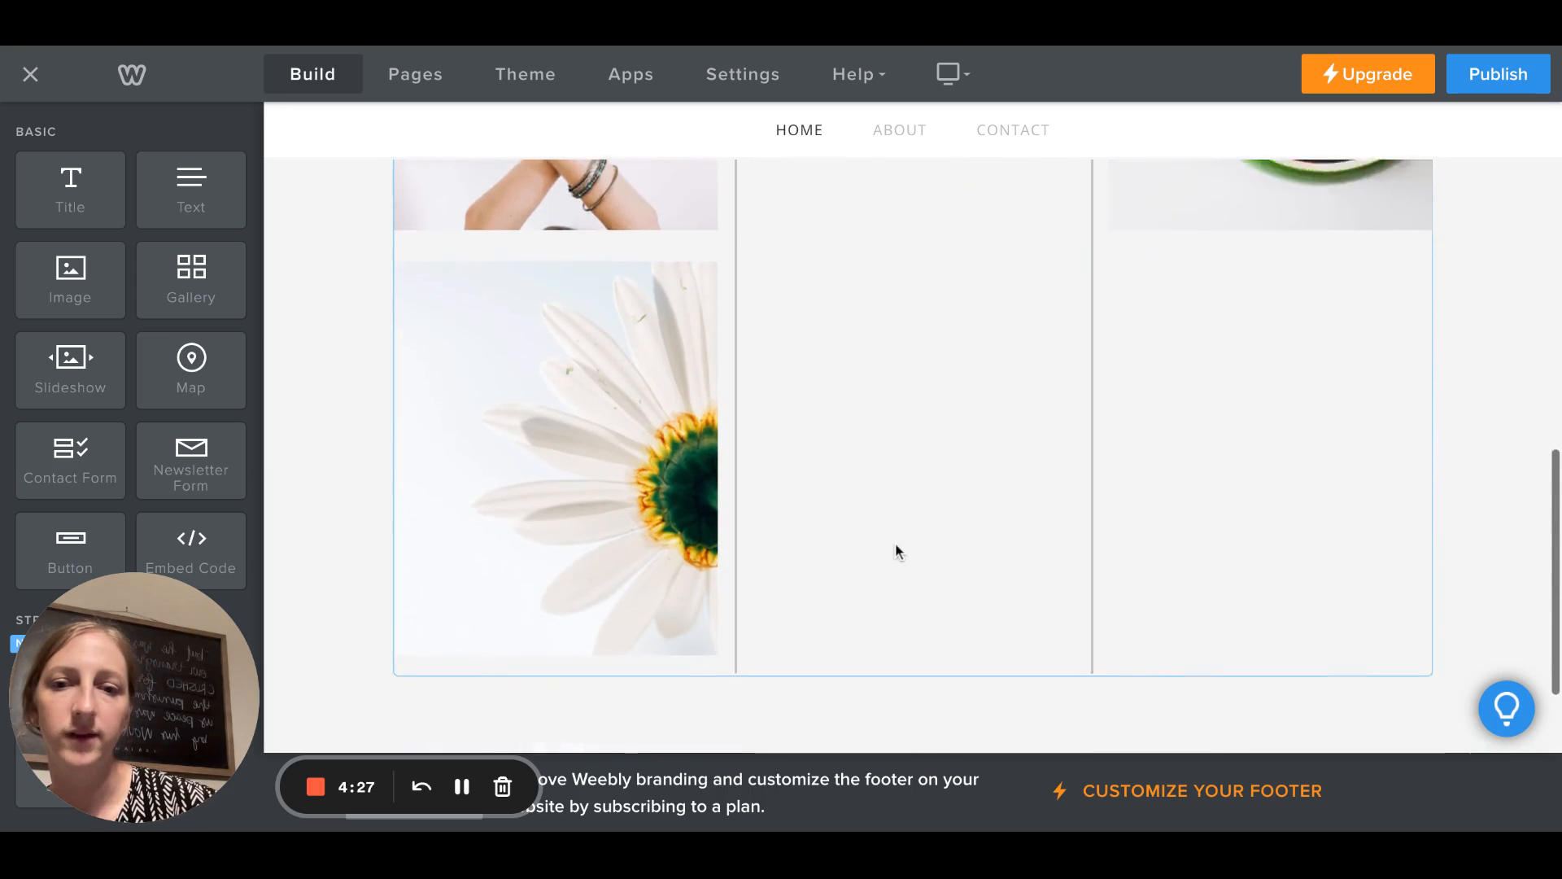
scroll(857, 491, up, 6)
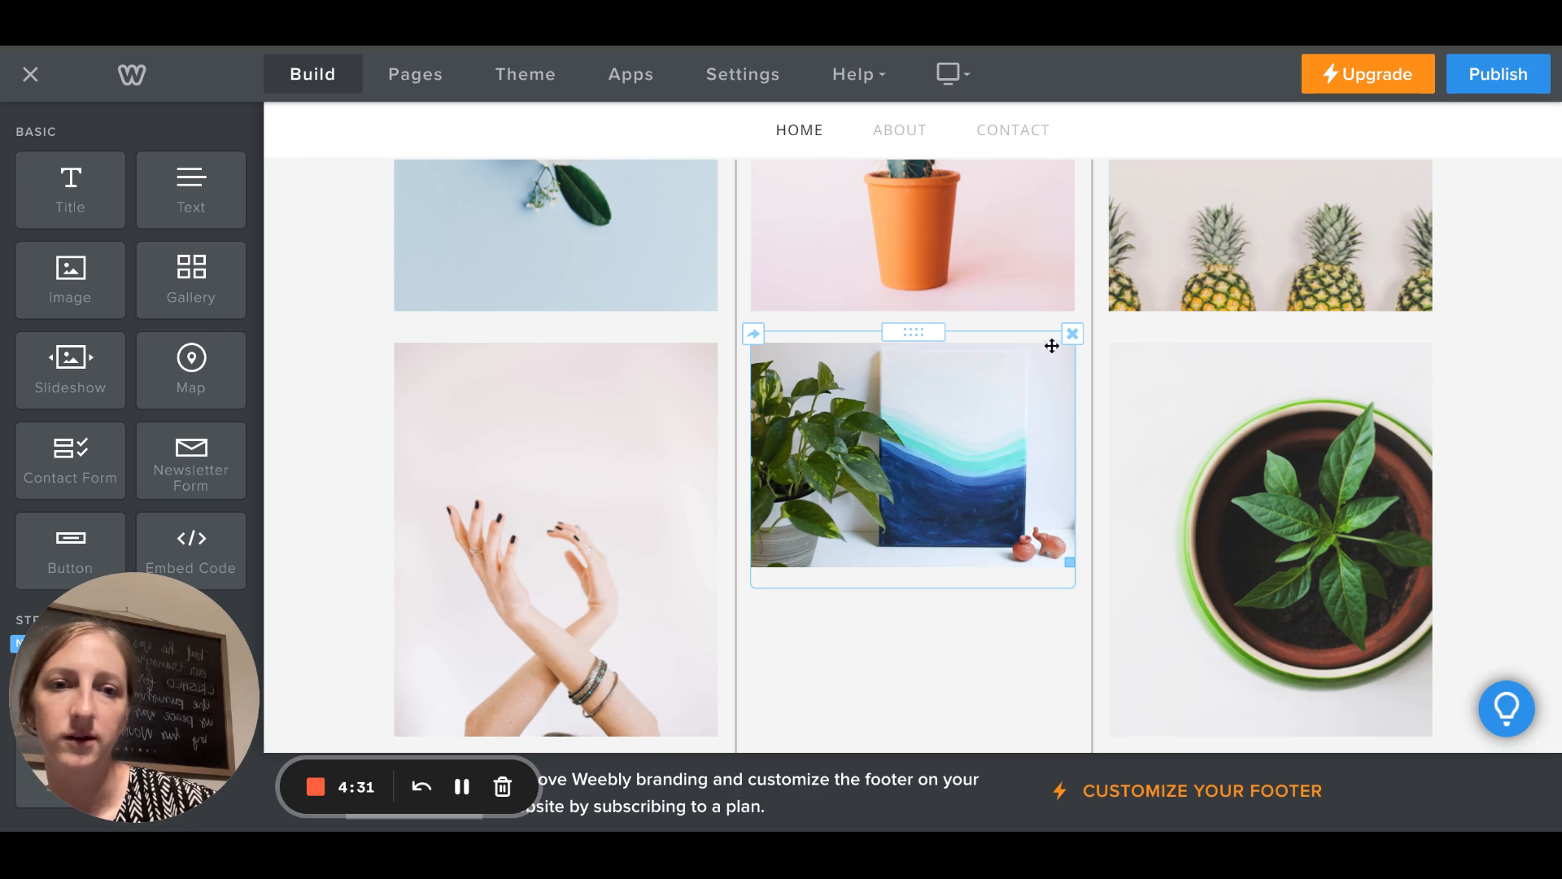
click(1072, 334)
click(1030, 267)
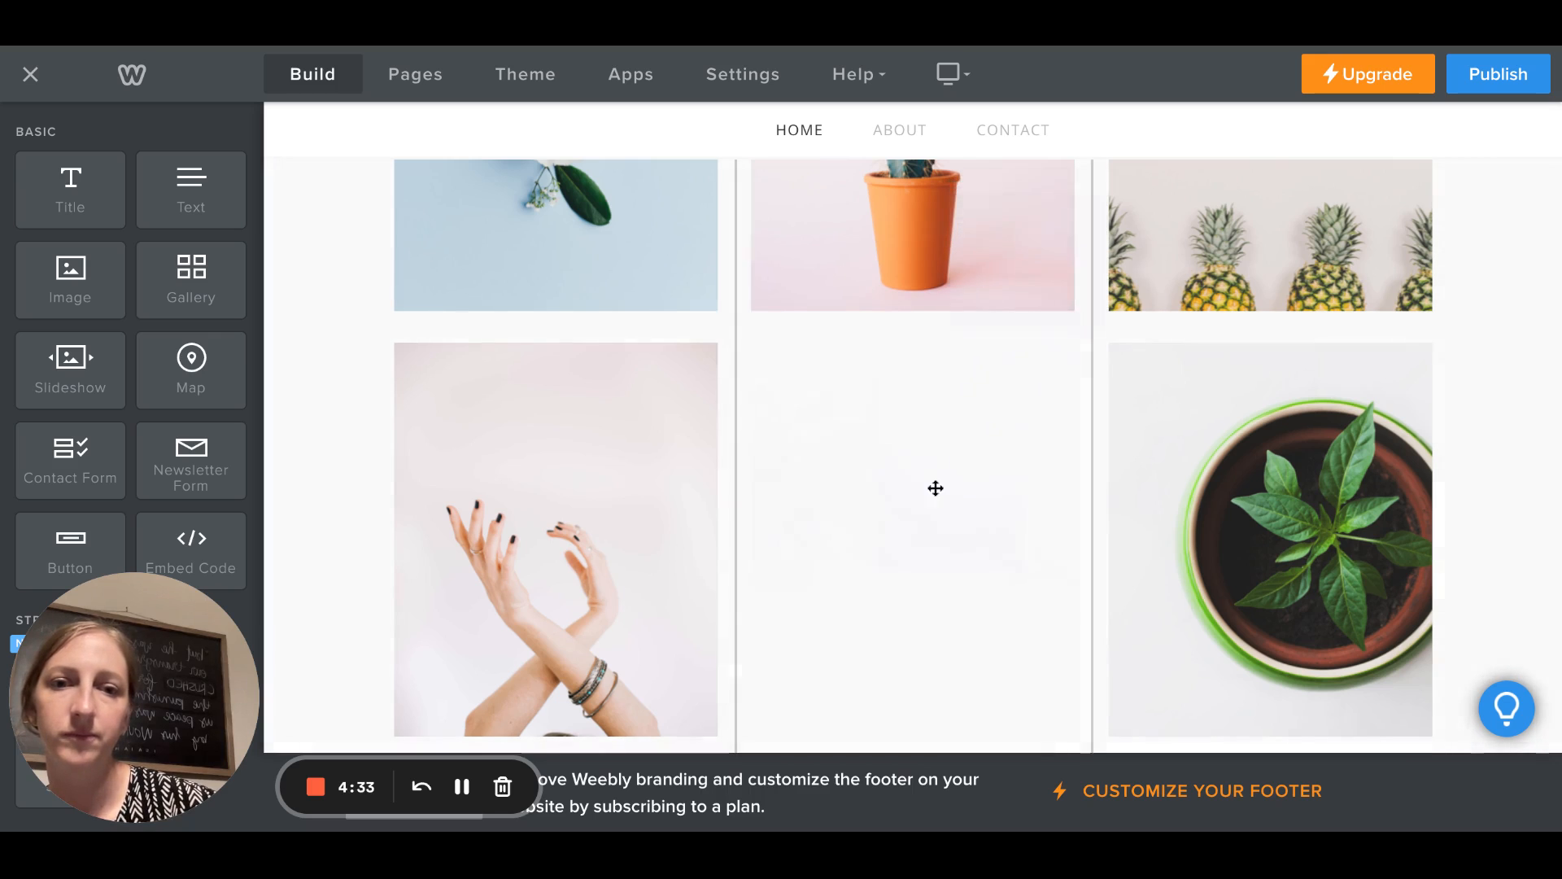
- Move the white daisy image from the first column into the empty middle column space below the cactus
scroll(895, 513, down, 4)
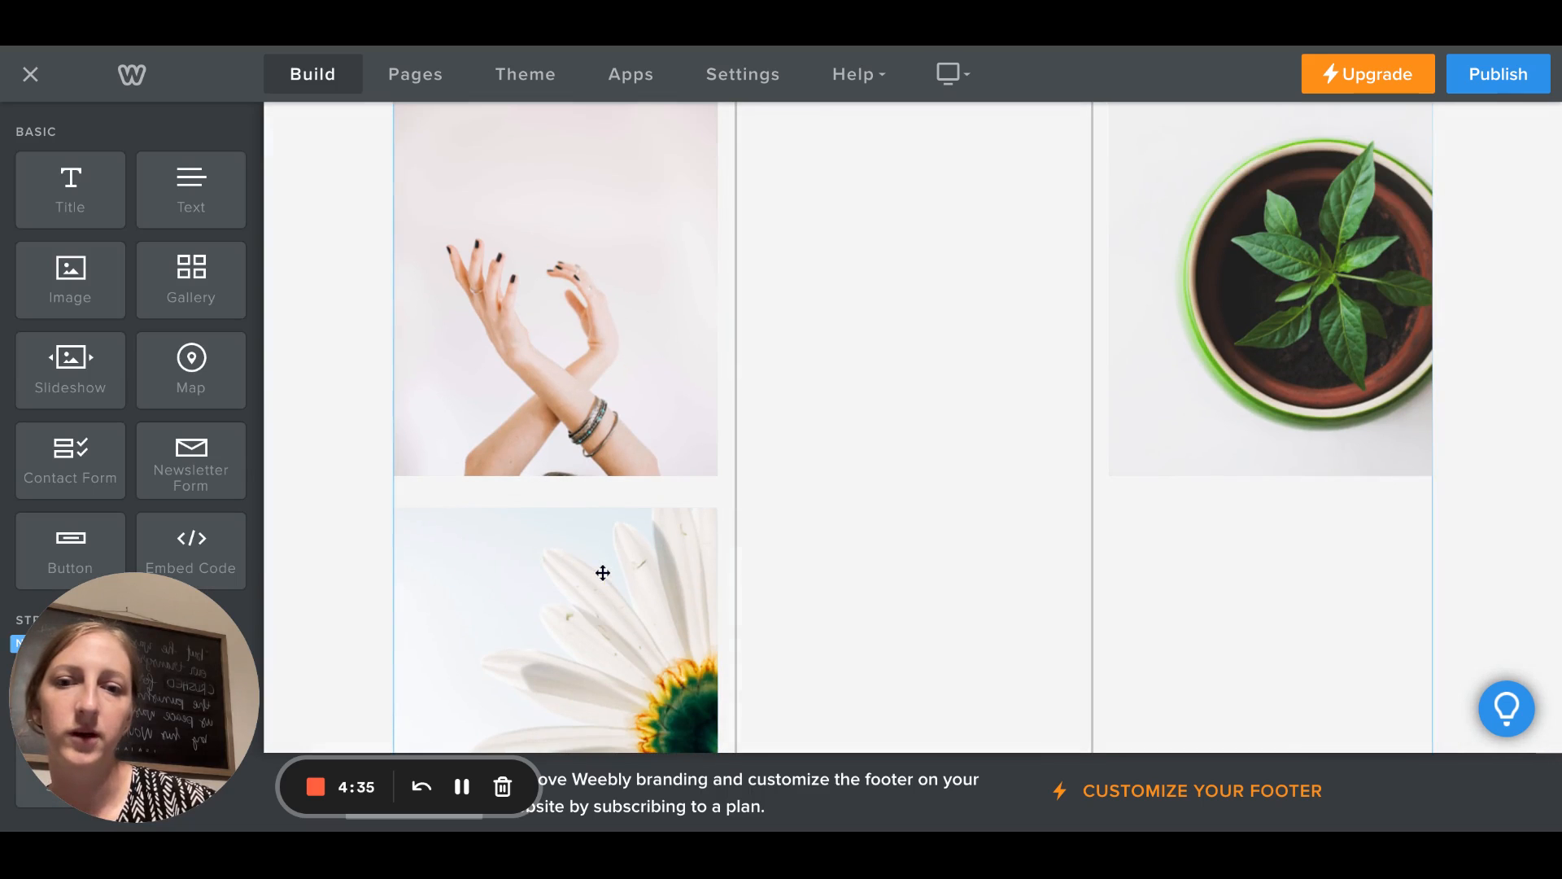
drag(659, 576, 1014, 174)
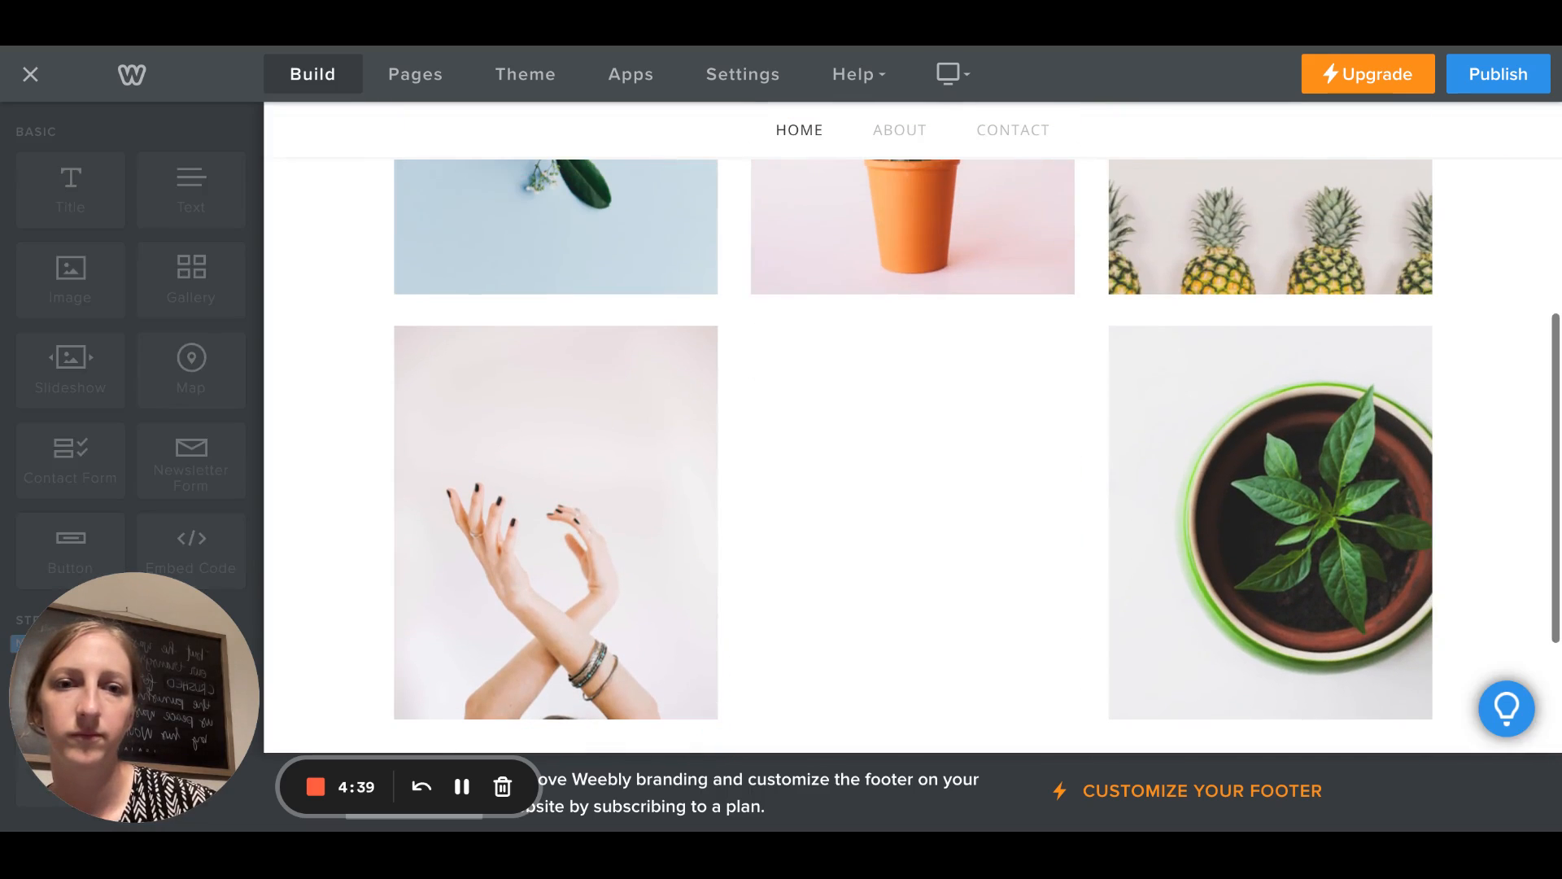
scroll(1120, 418, down, 3)
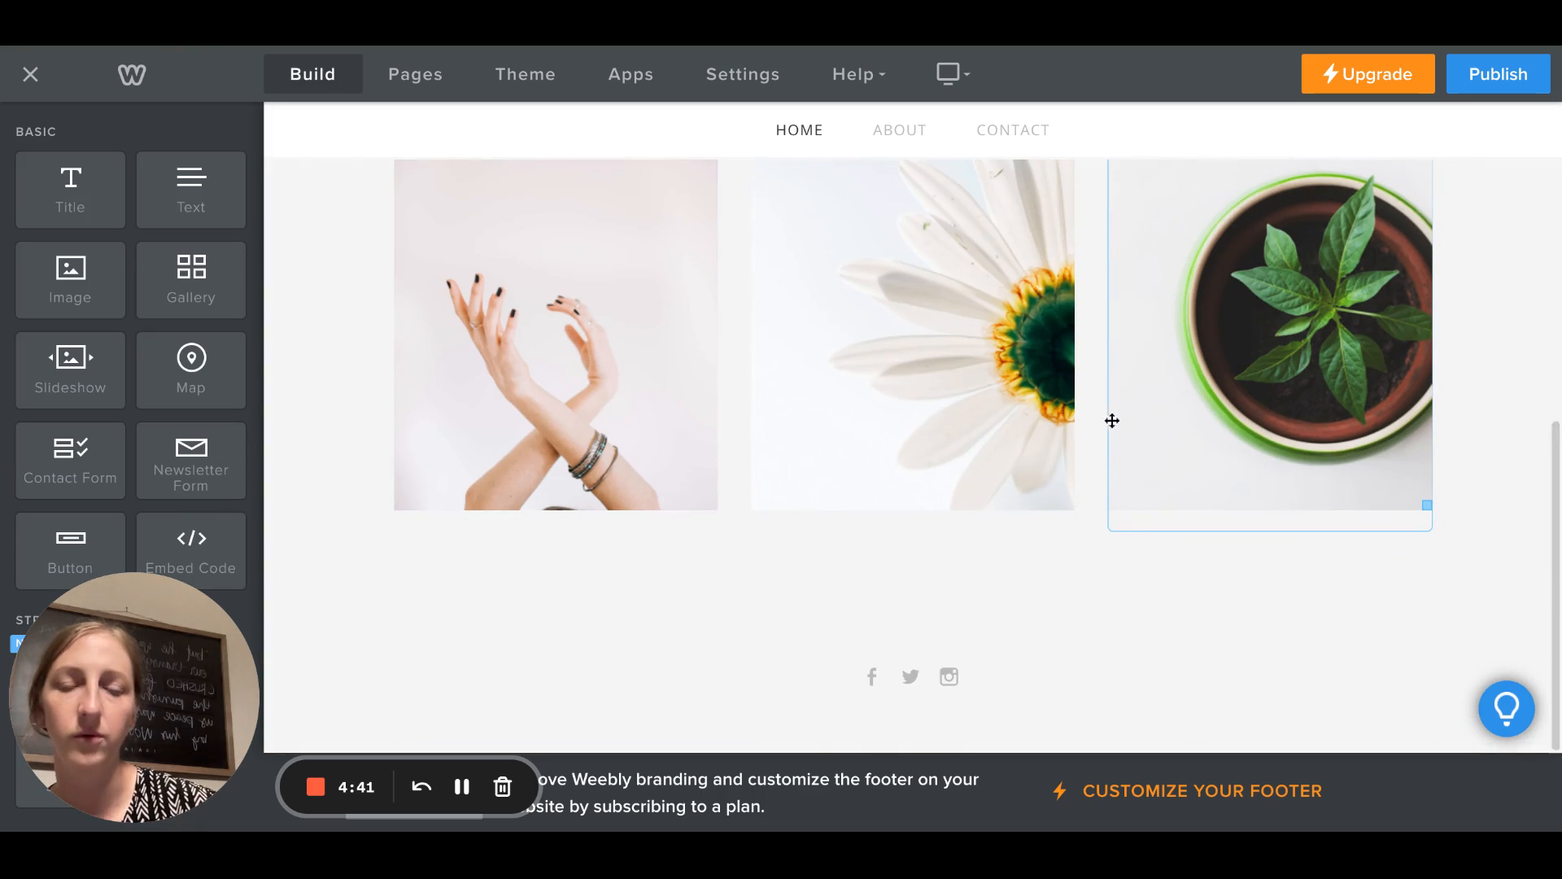
scroll(960, 379, up, 5)
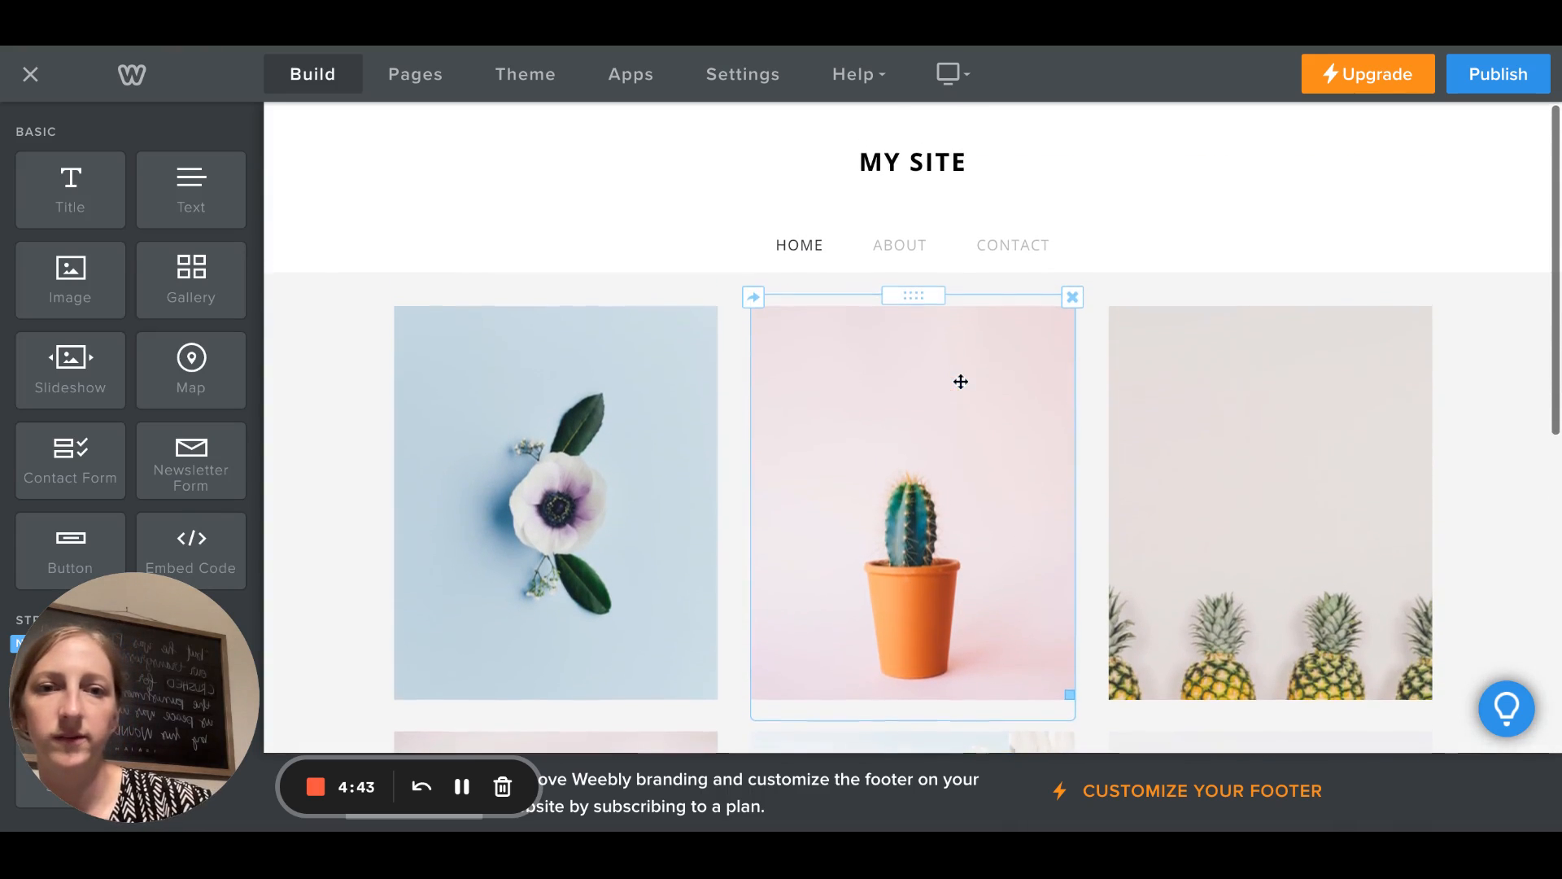
- Add a Title element below the image grid and try to reposition it near the social icons
scroll(961, 381, down, 2)
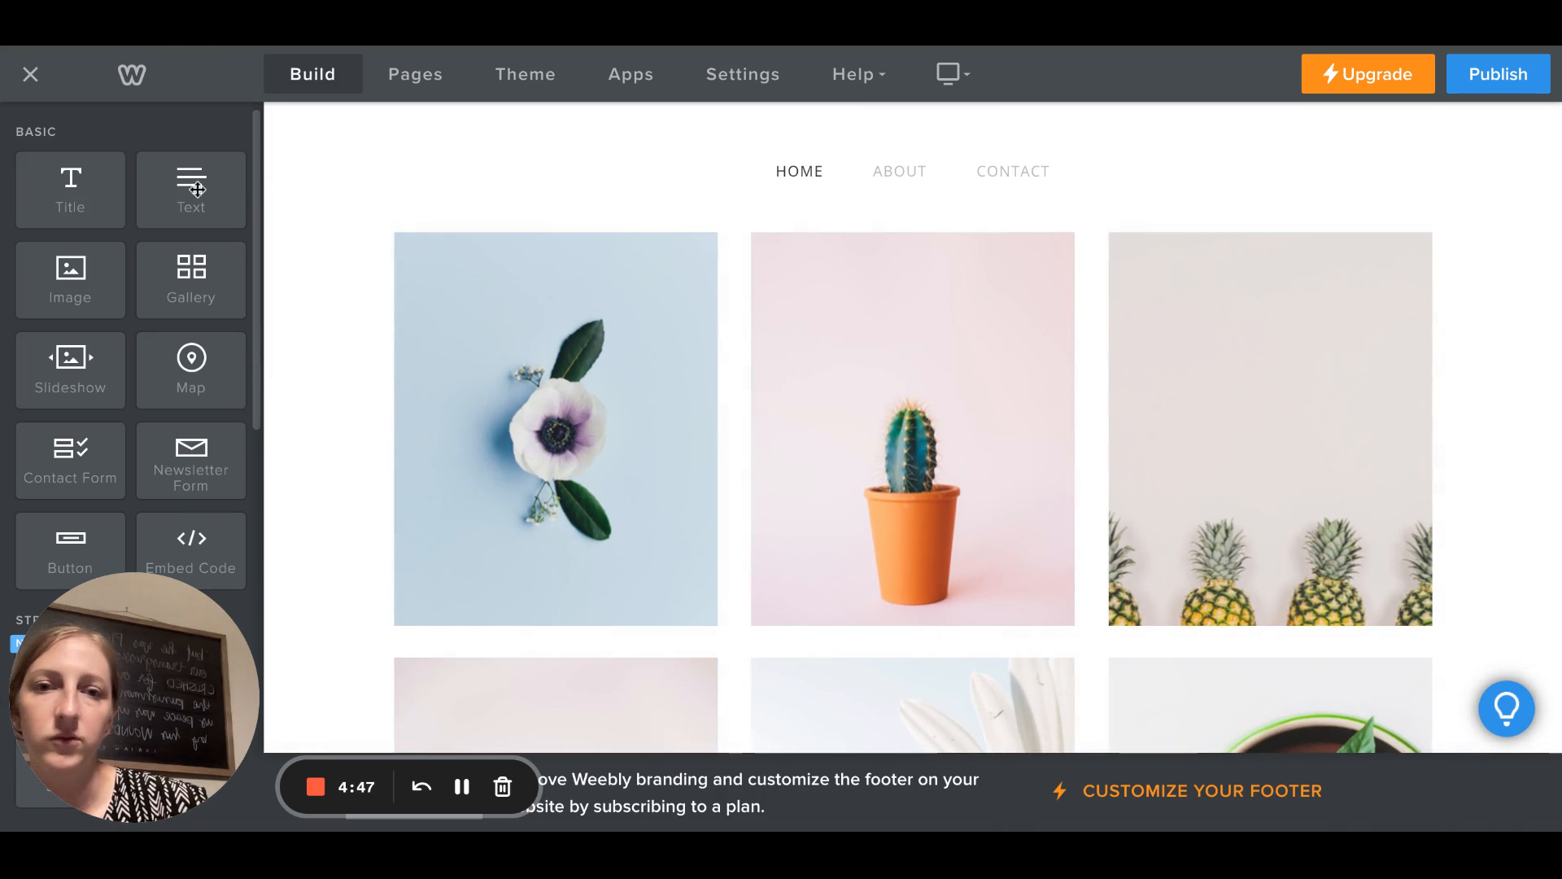
scroll(665, 304, up, 2)
scroll(963, 440, down, 3)
scroll(960, 443, down, 2)
drag(69, 204, 920, 231)
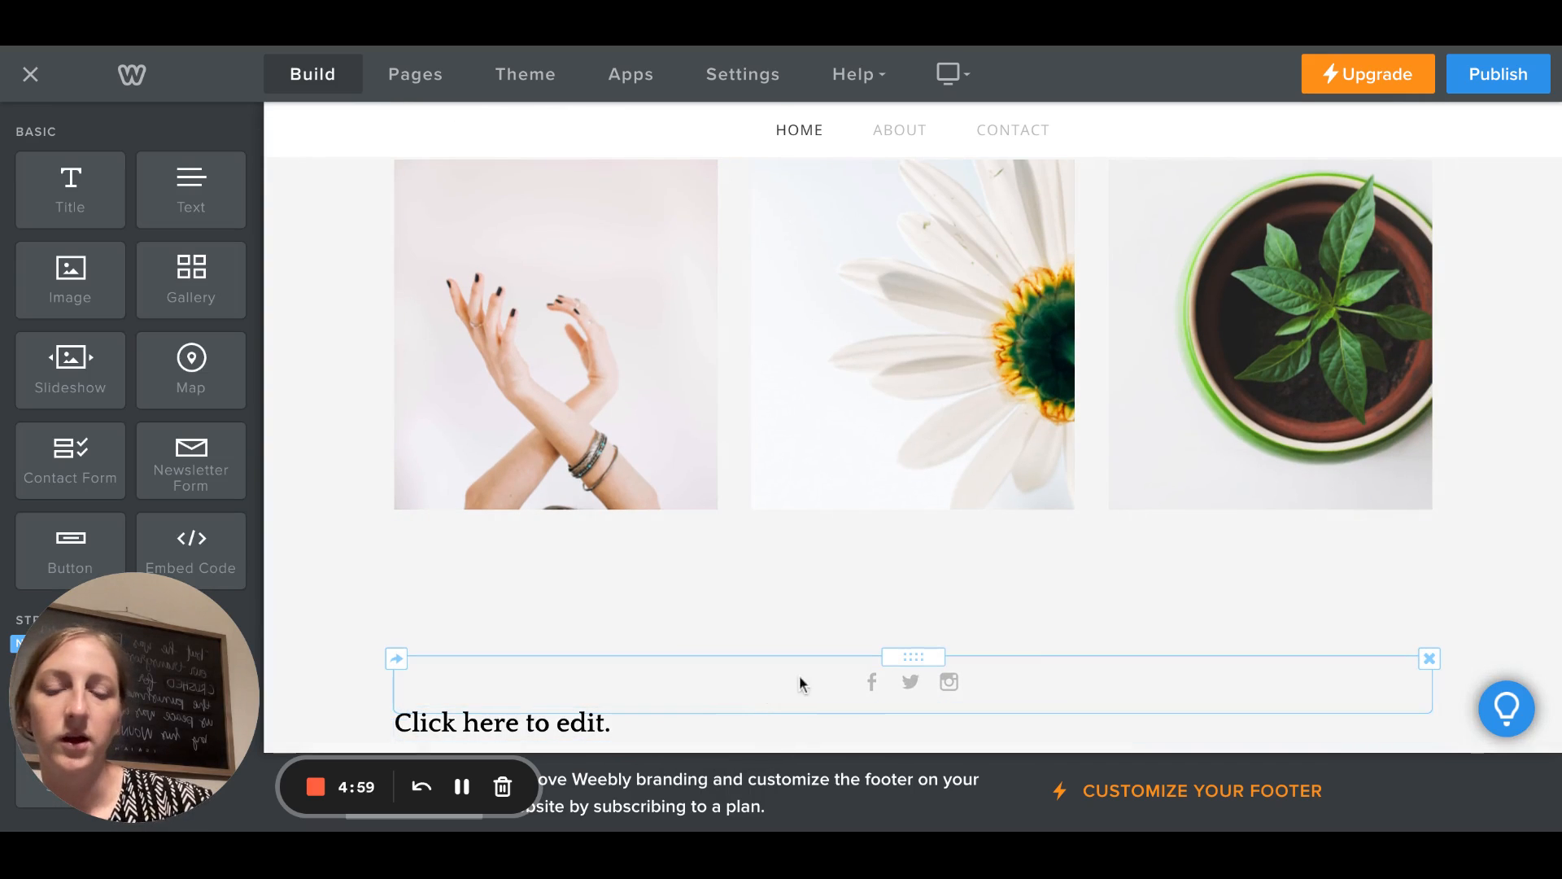
scroll(937, 711, down, 1)
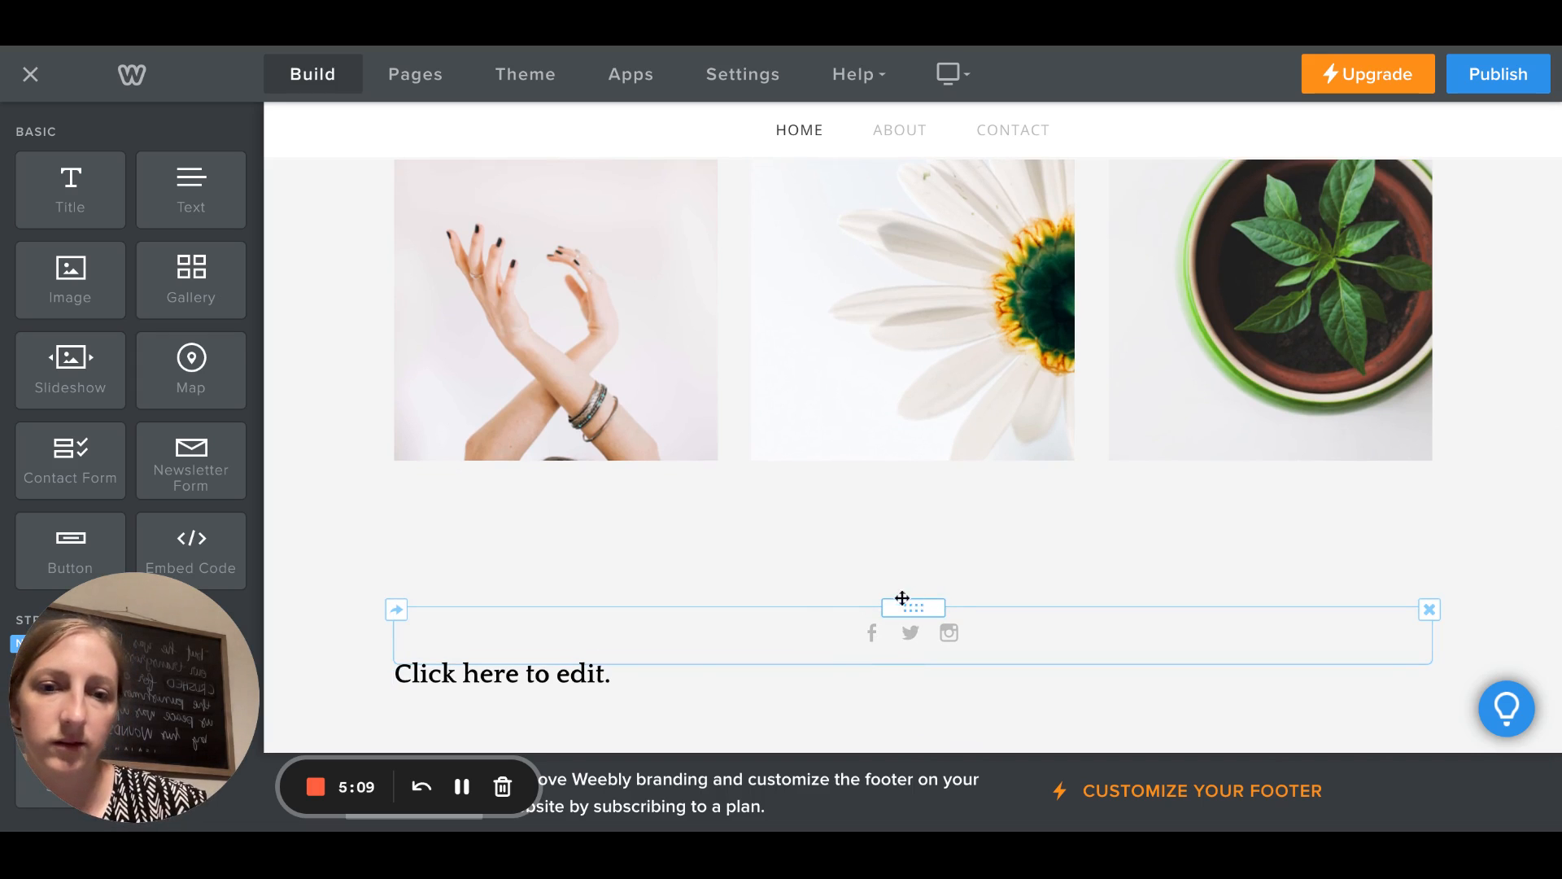
drag(915, 608, 913, 612)
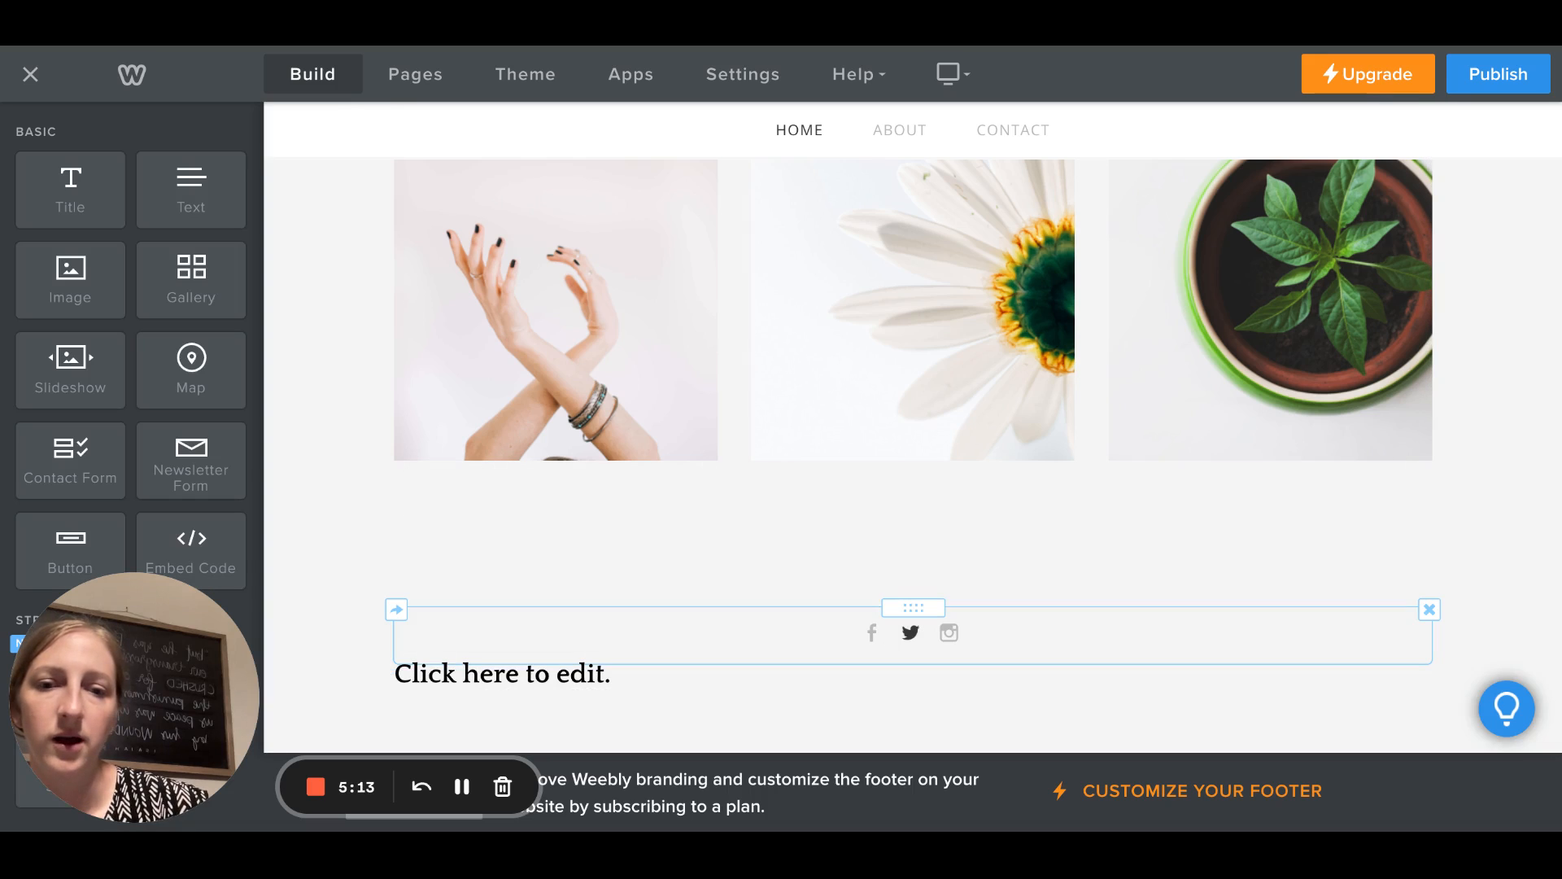
drag(900, 660, 900, 663)
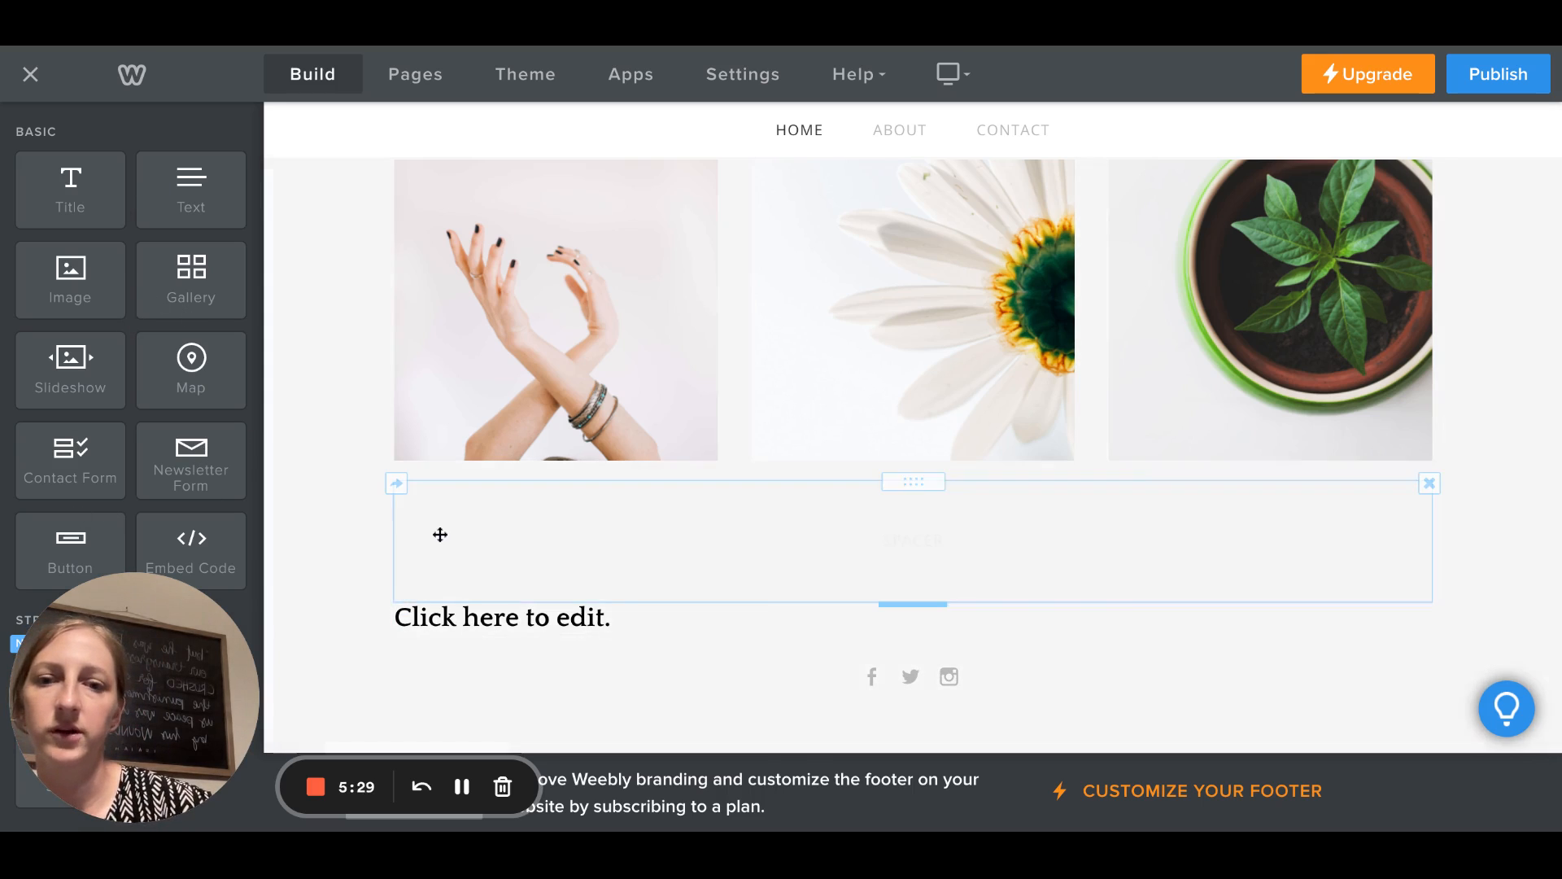
- Delete the placeholder title element below the image grid
click(529, 617)
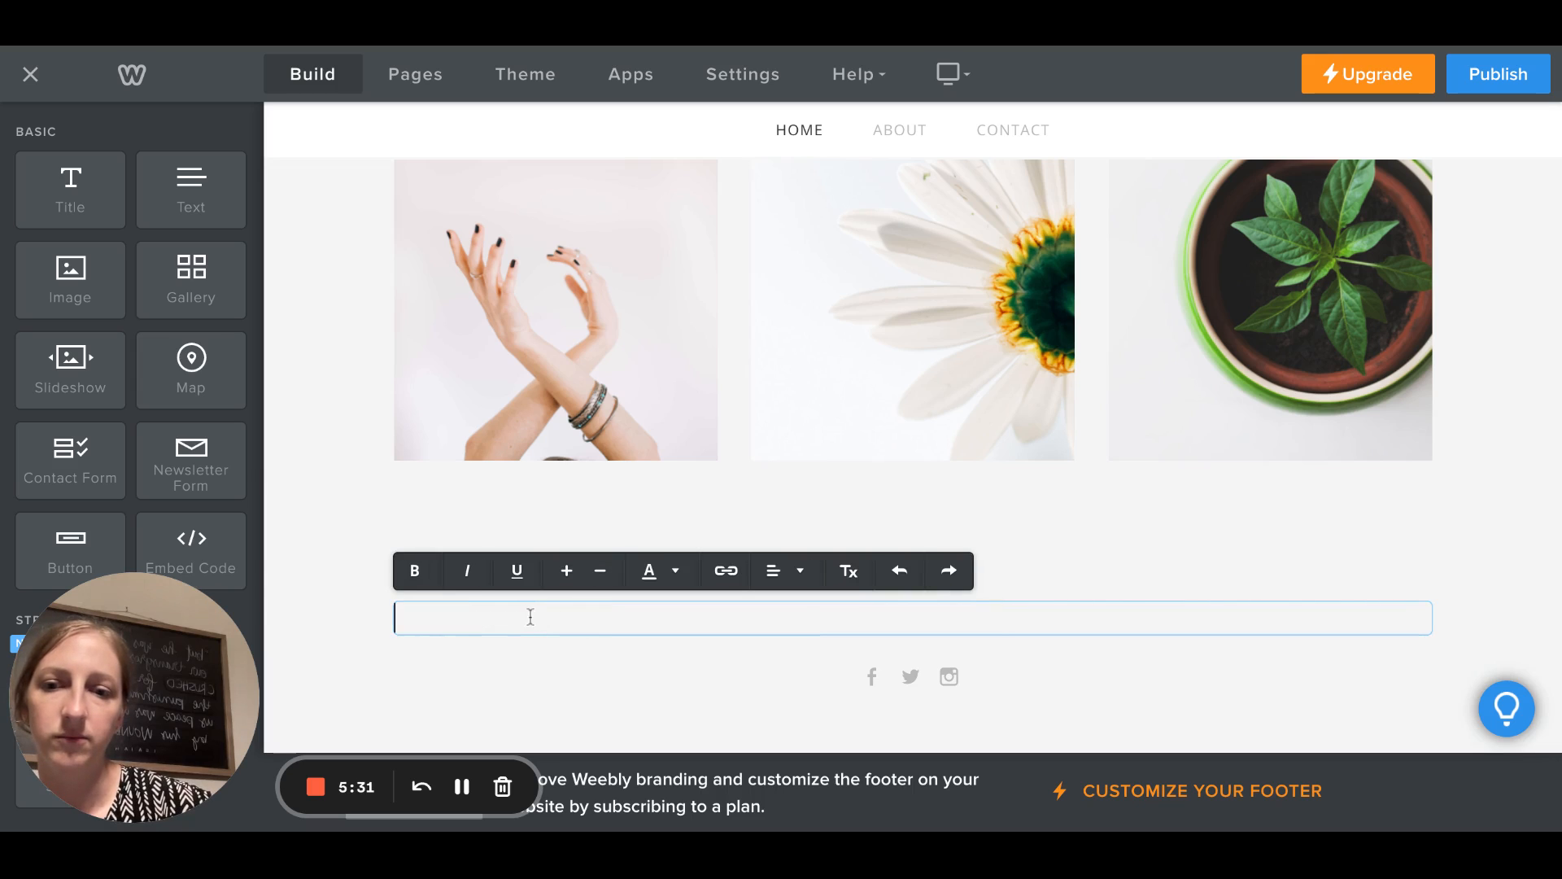
click(462, 600)
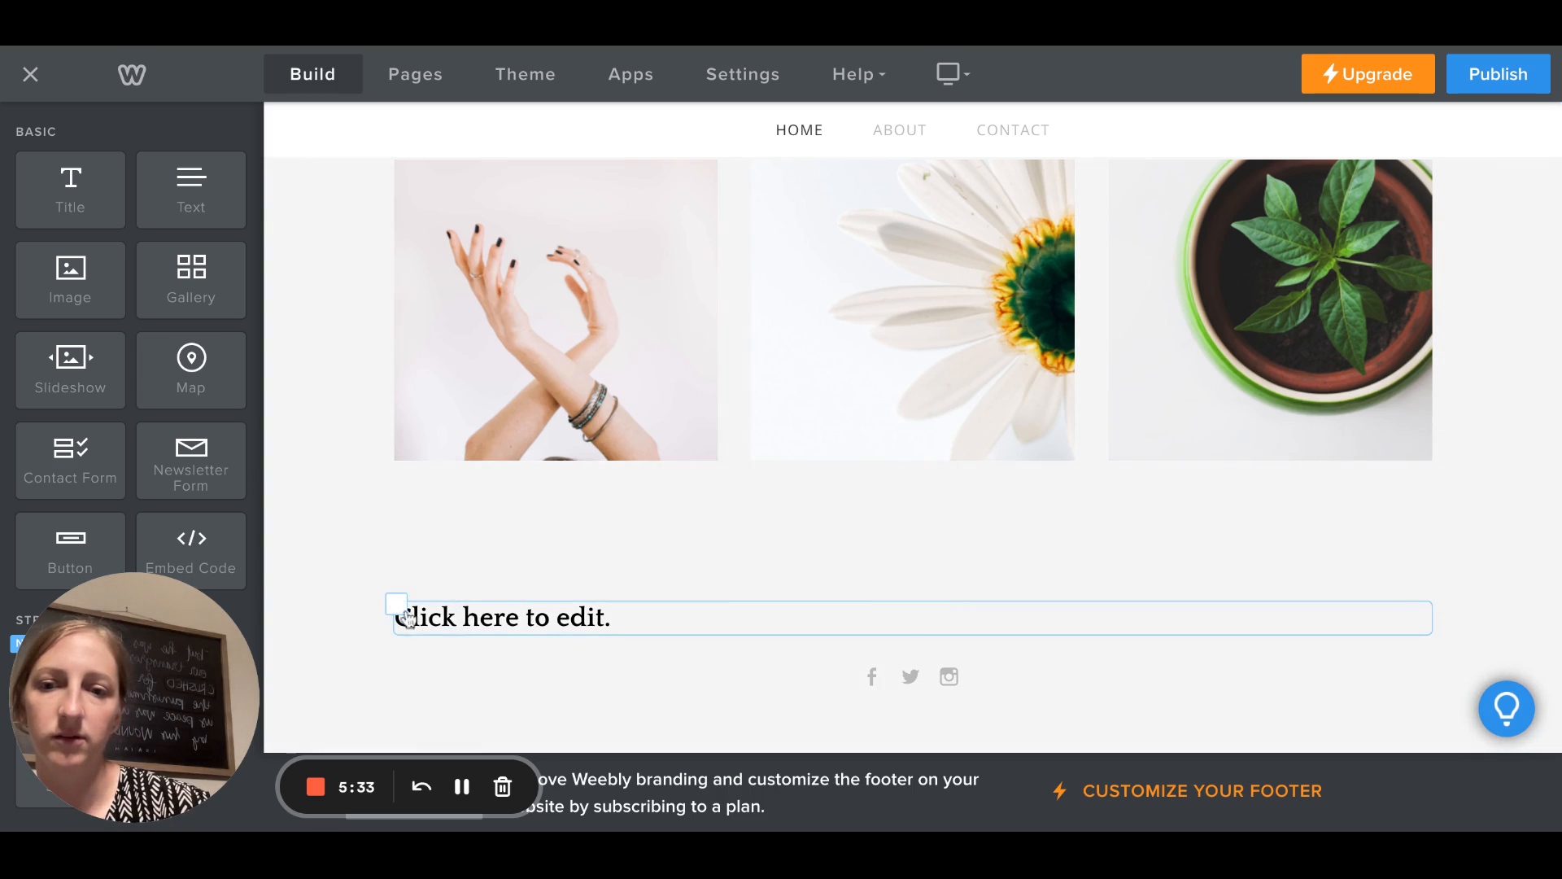
click(1428, 606)
click(1387, 542)
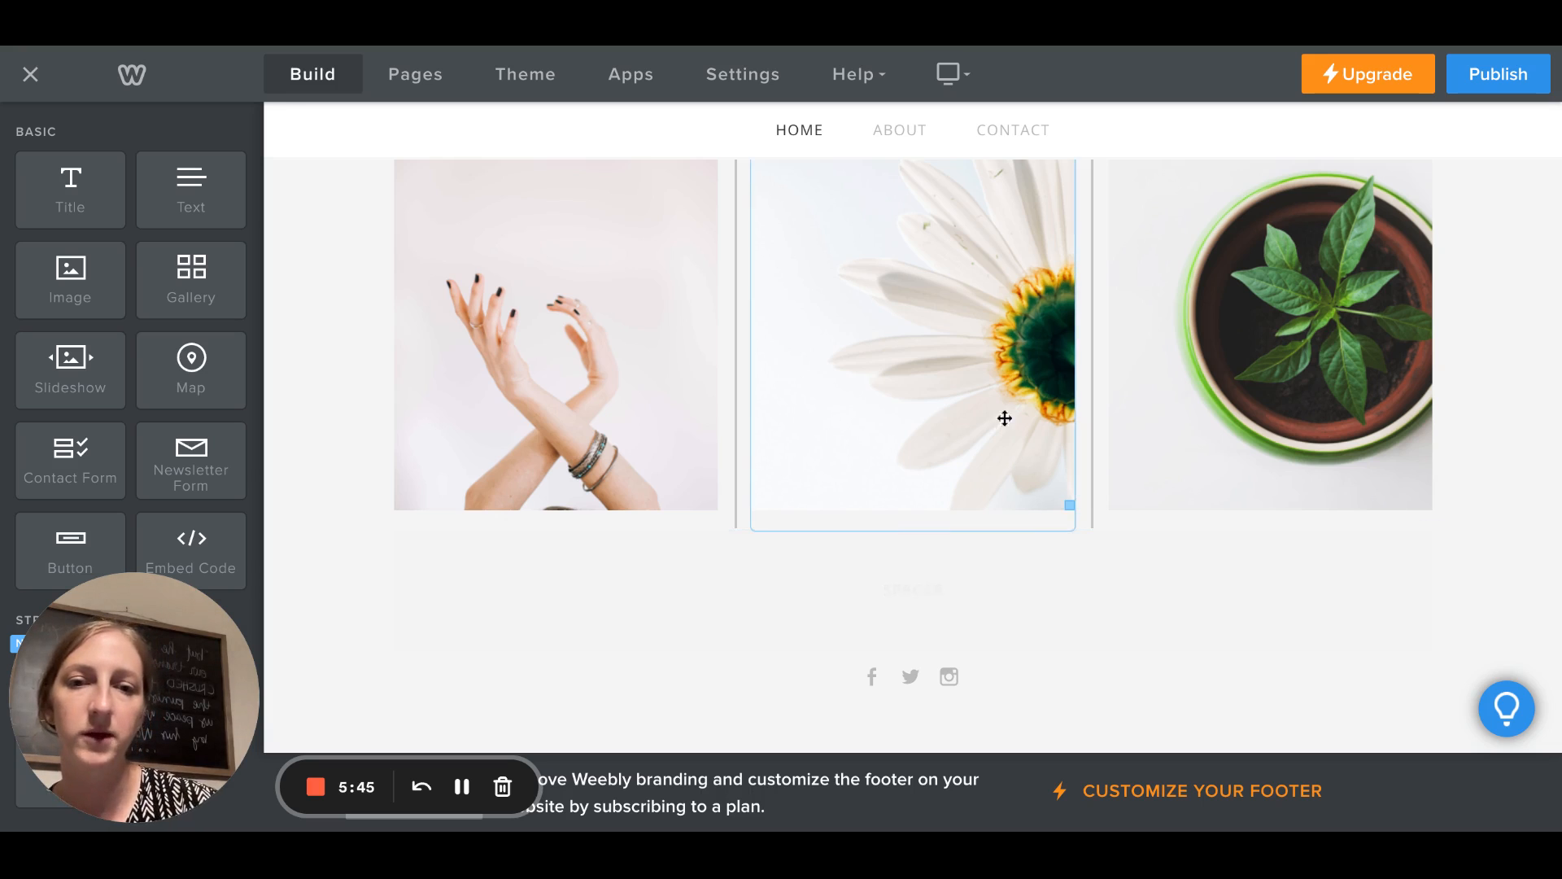
- Open the site's About page and examine its main photo and the text block below it
scroll(1005, 419, up, 5)
scroll(1007, 401, up, 3)
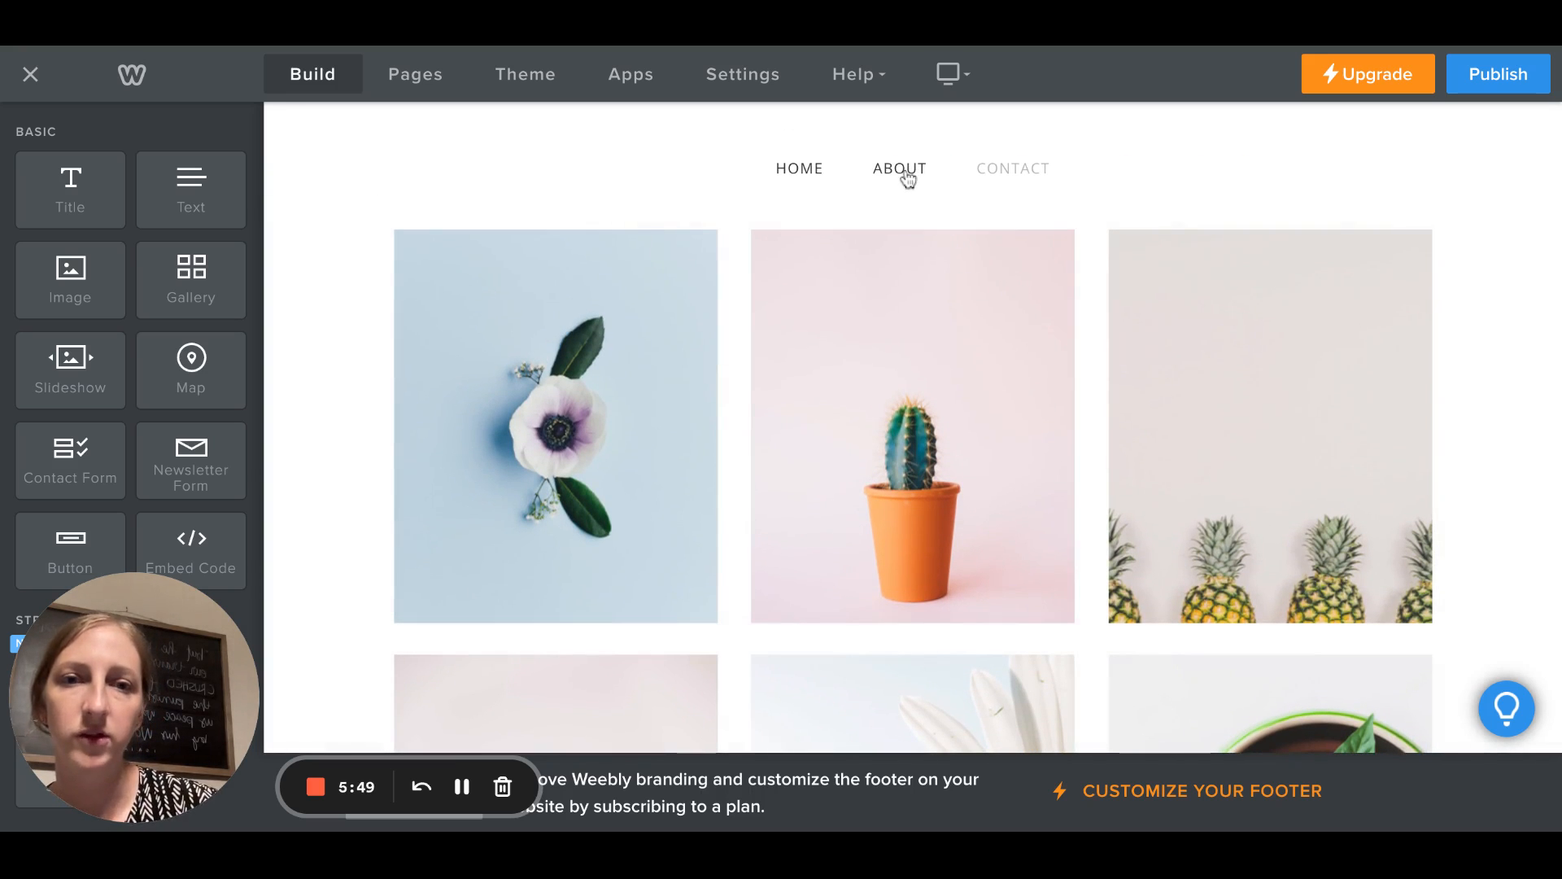
click(909, 174)
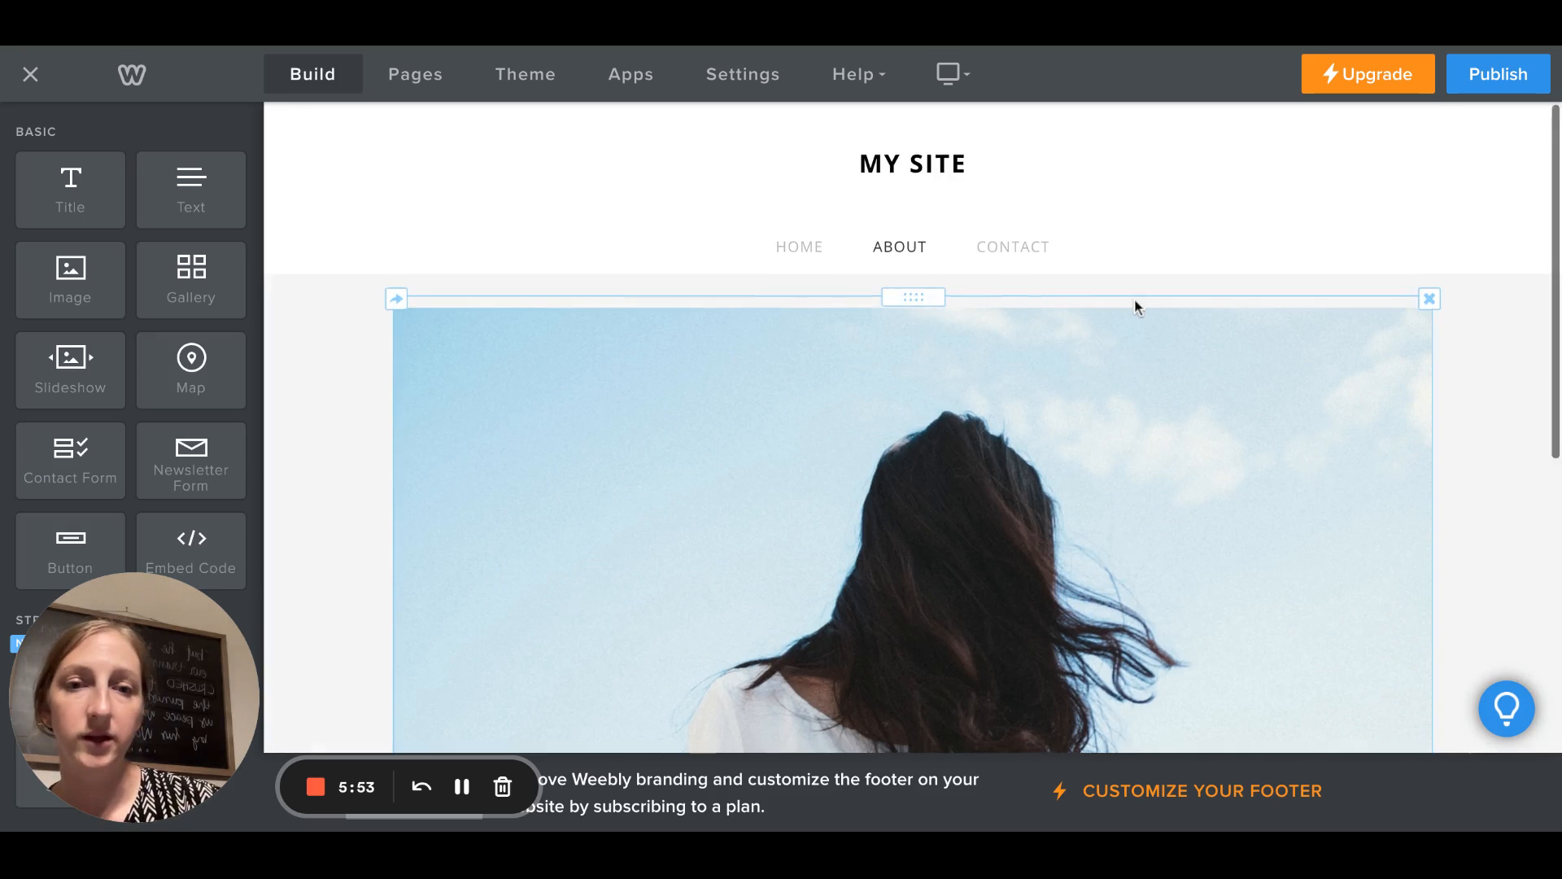
scroll(1136, 303, down, 8)
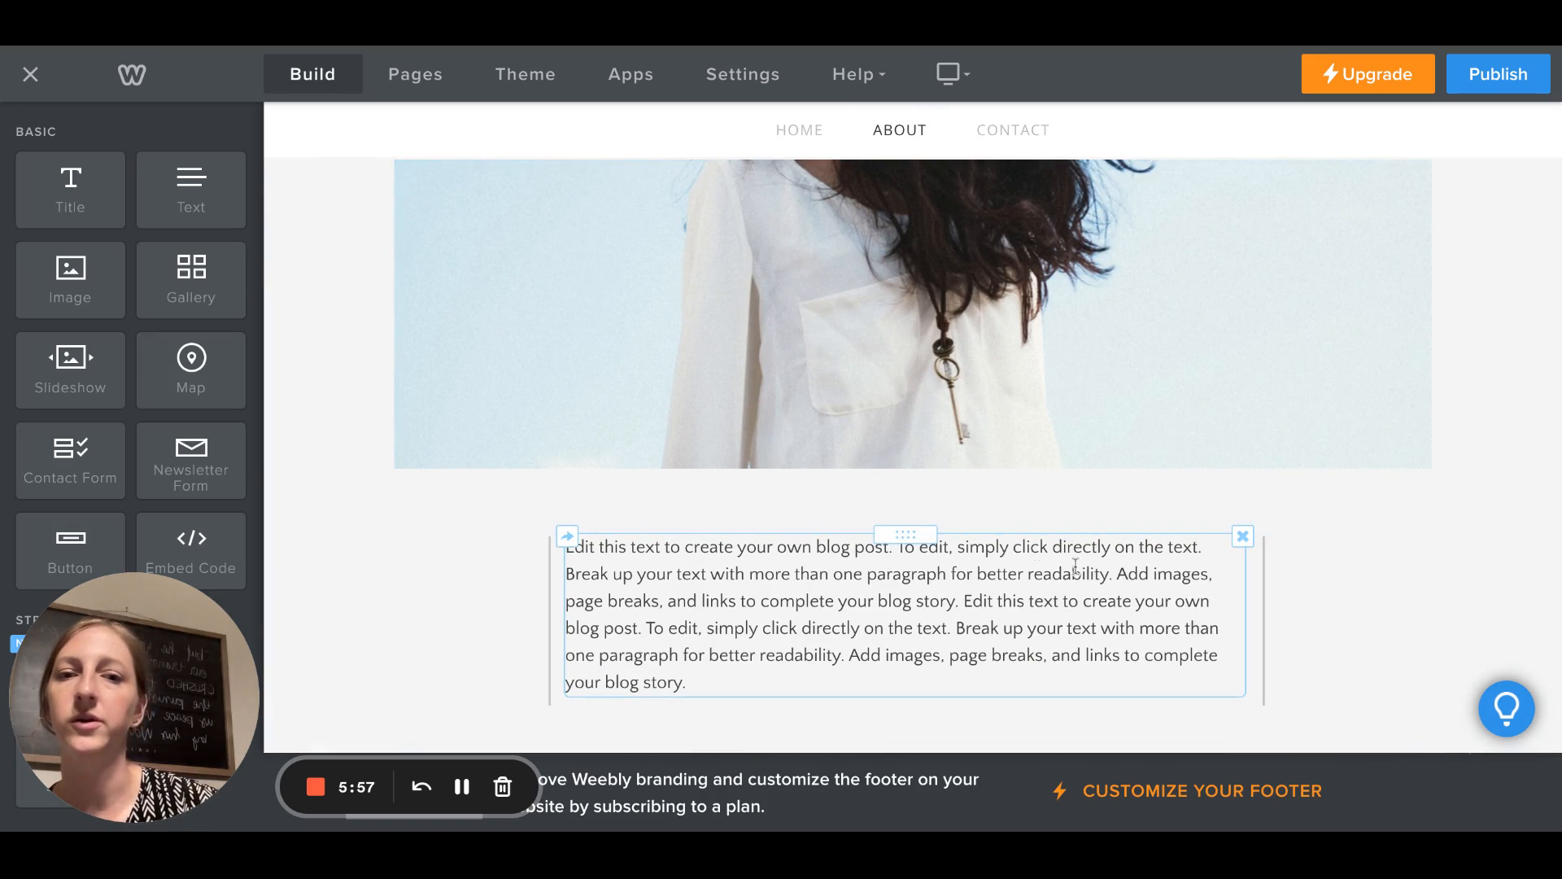
scroll(917, 431, up, 6)
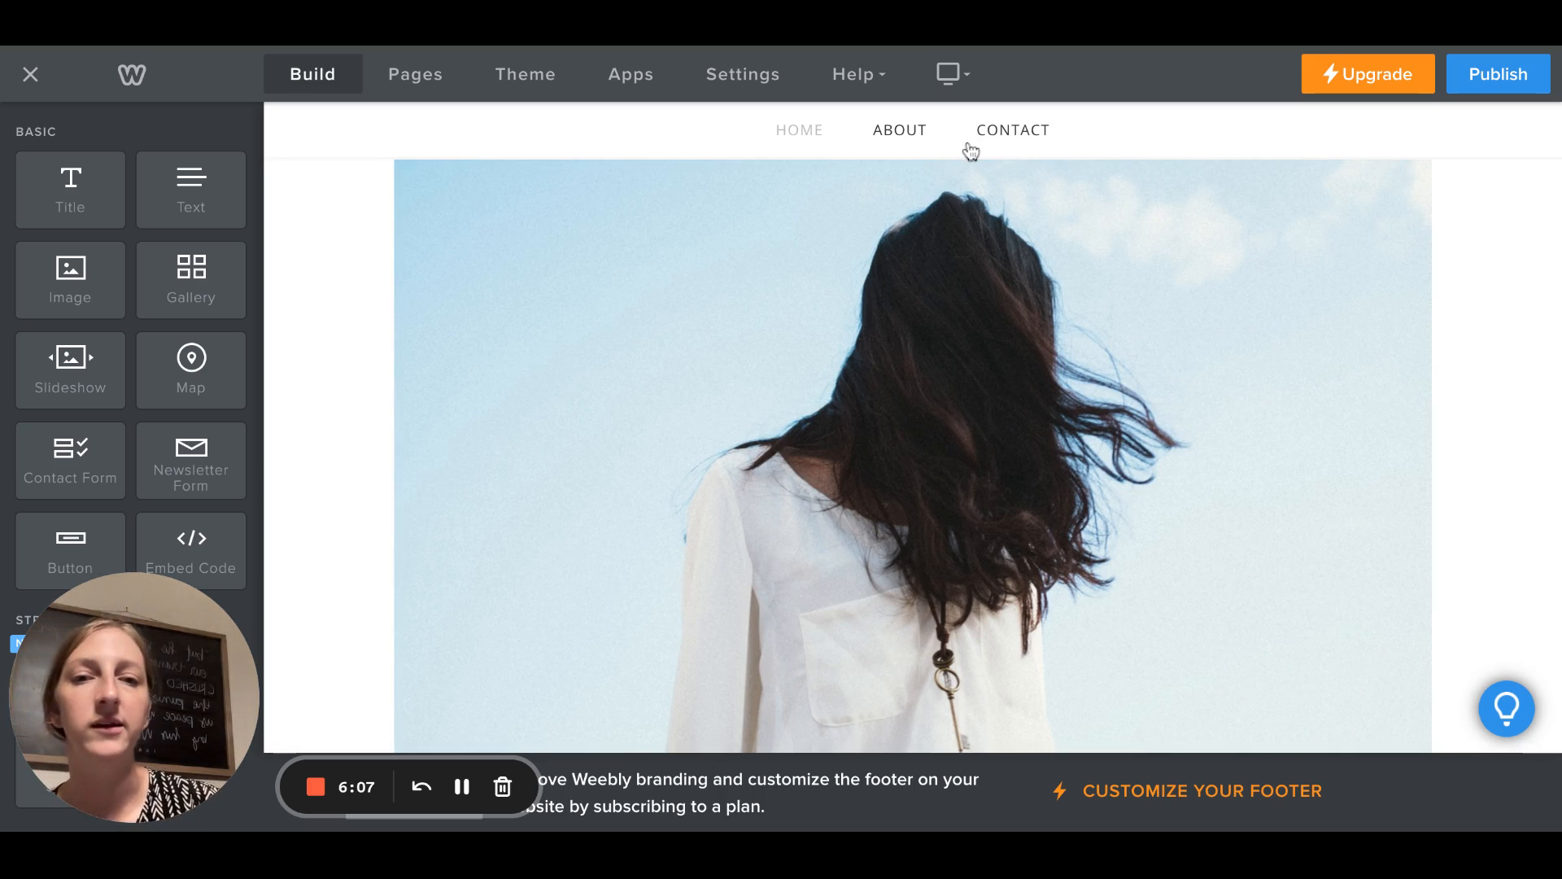
- Add a new standard page named Portfolio to the site
click(419, 82)
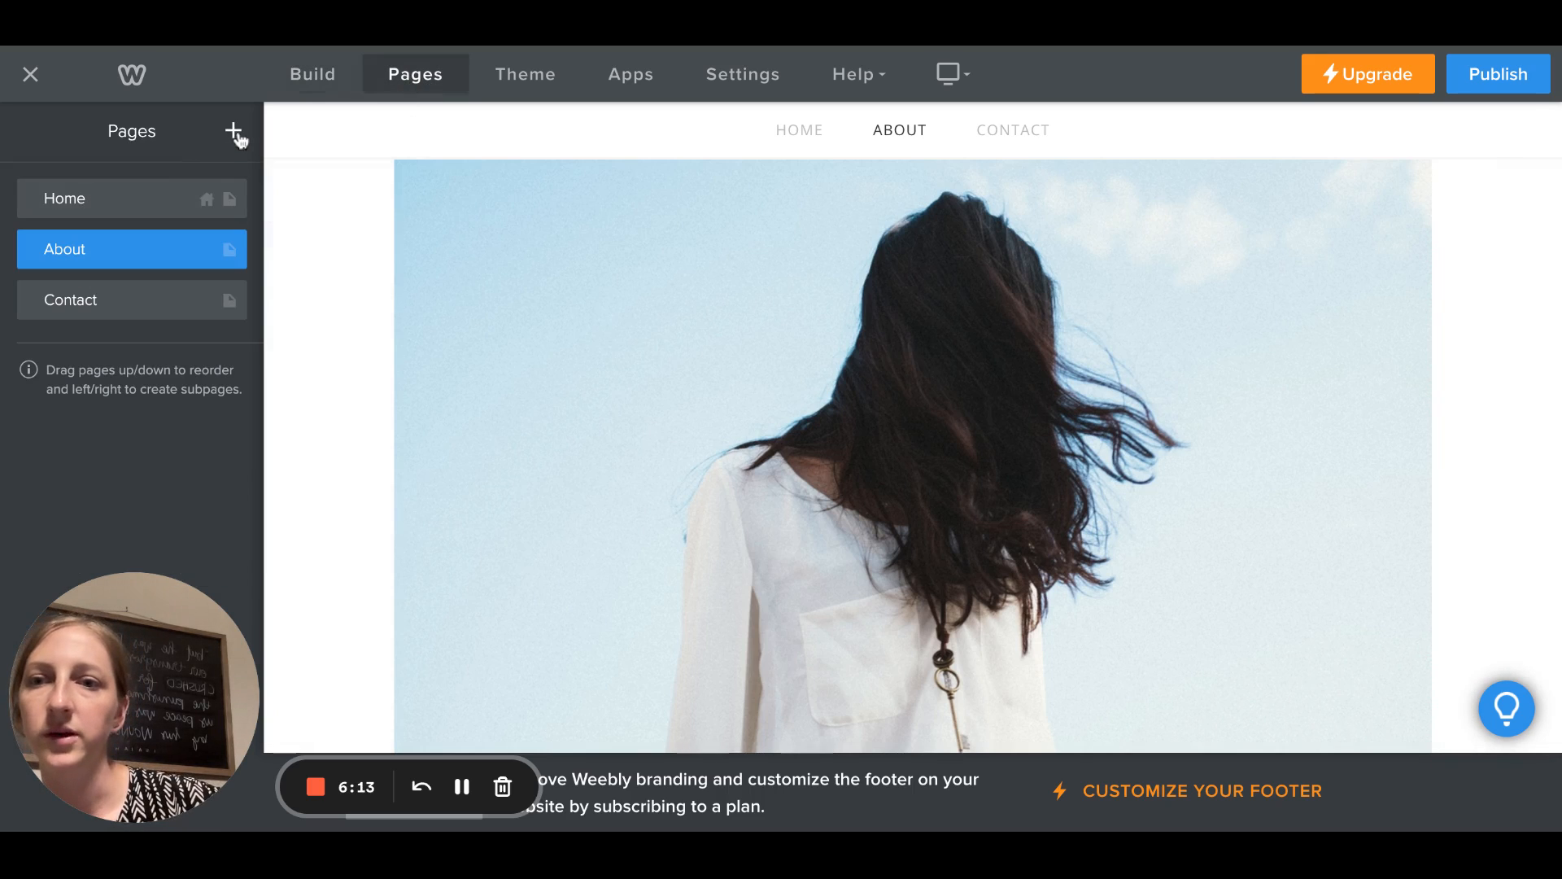
click(235, 133)
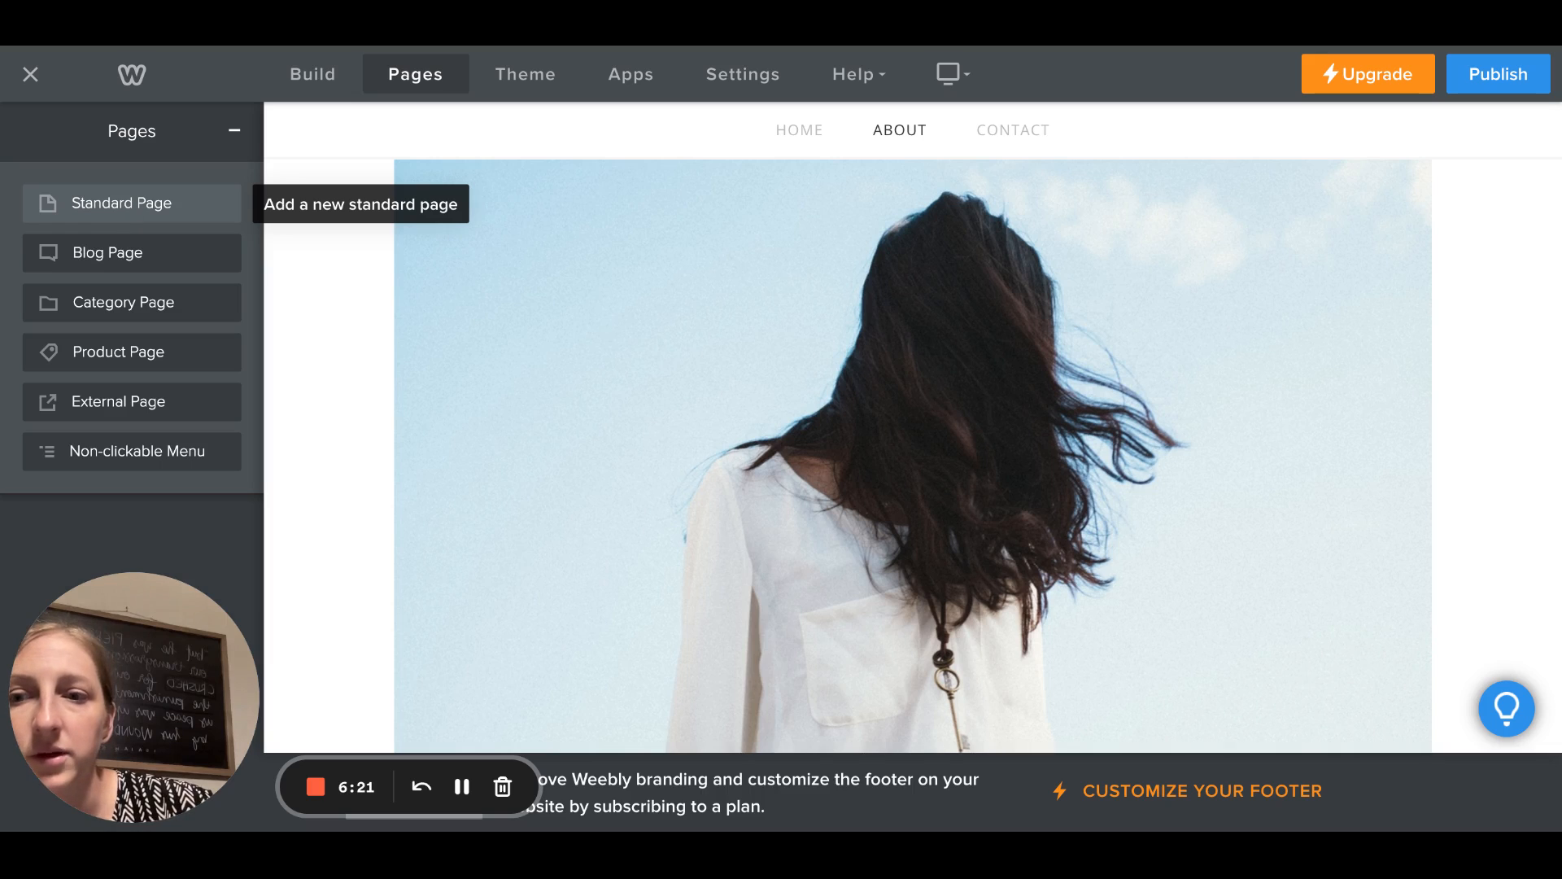
click(122, 203)
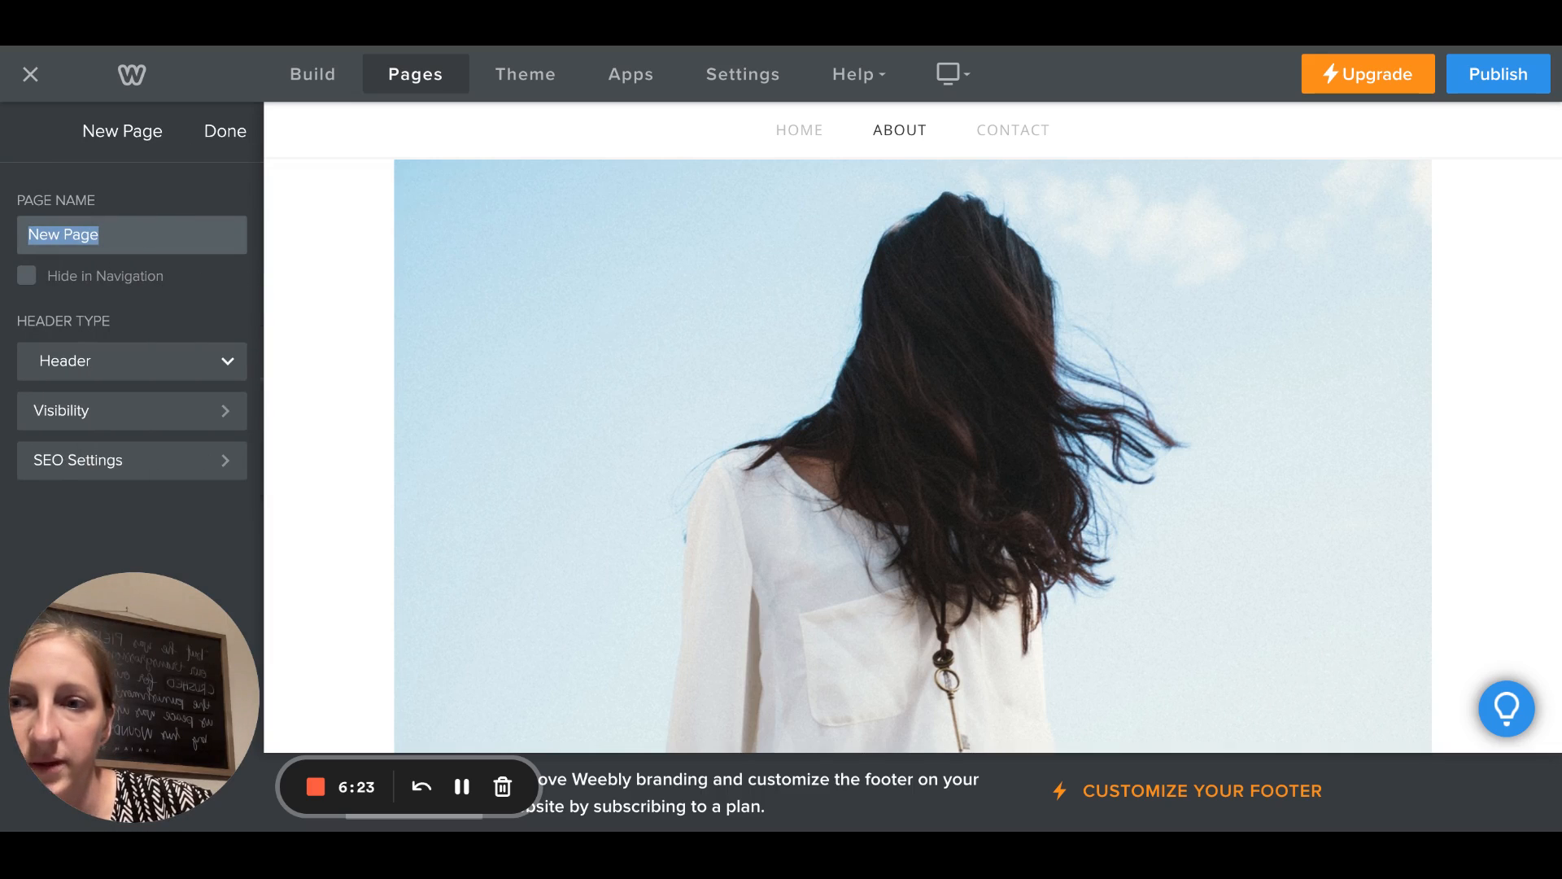
text(Por)
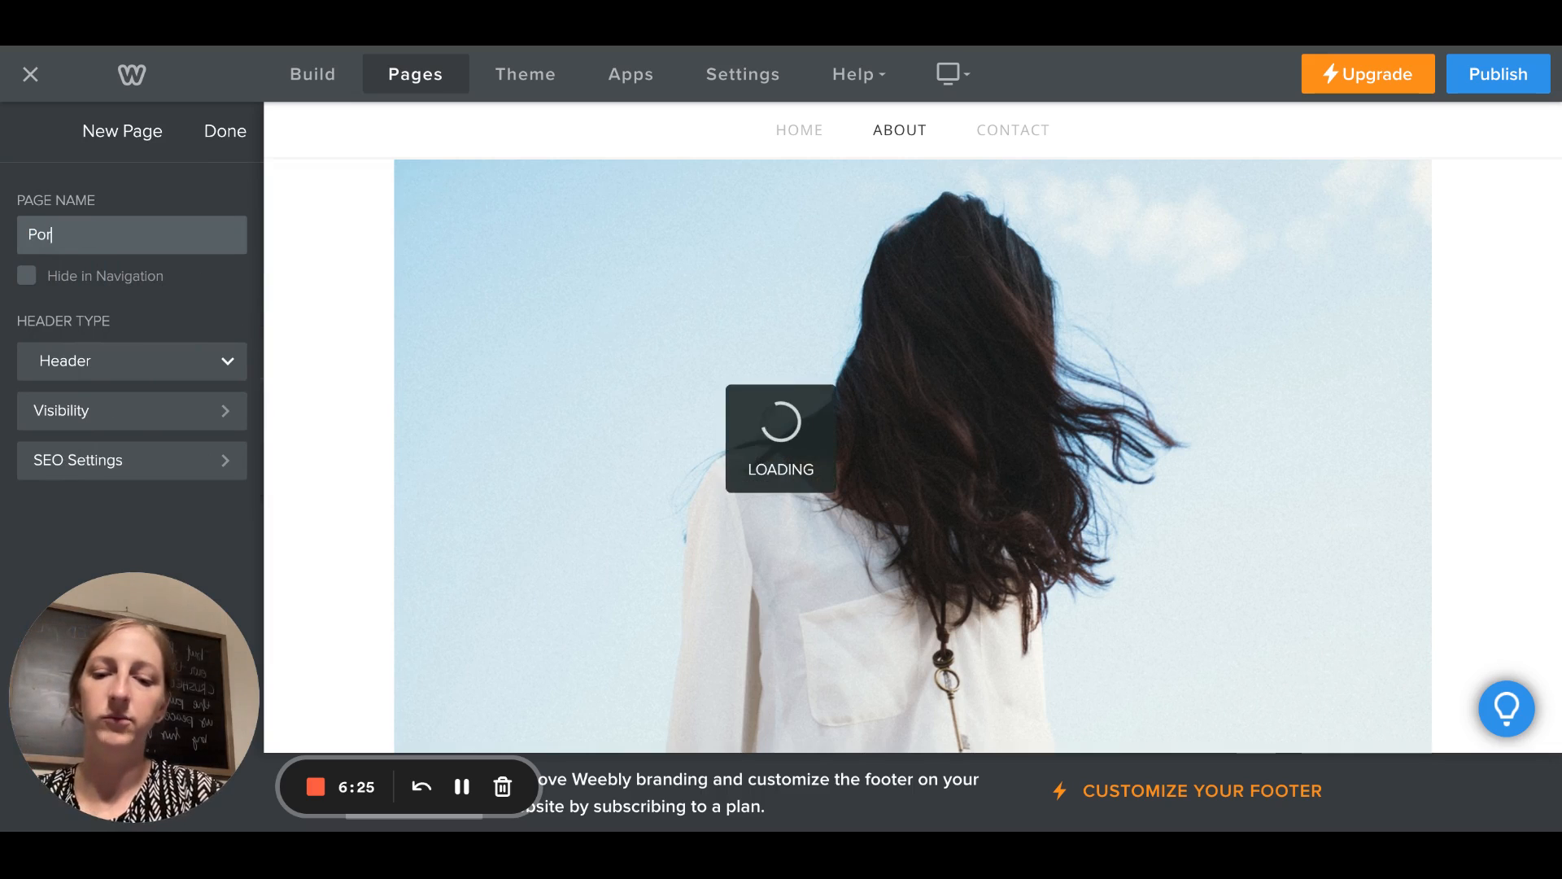
text(tfolio)
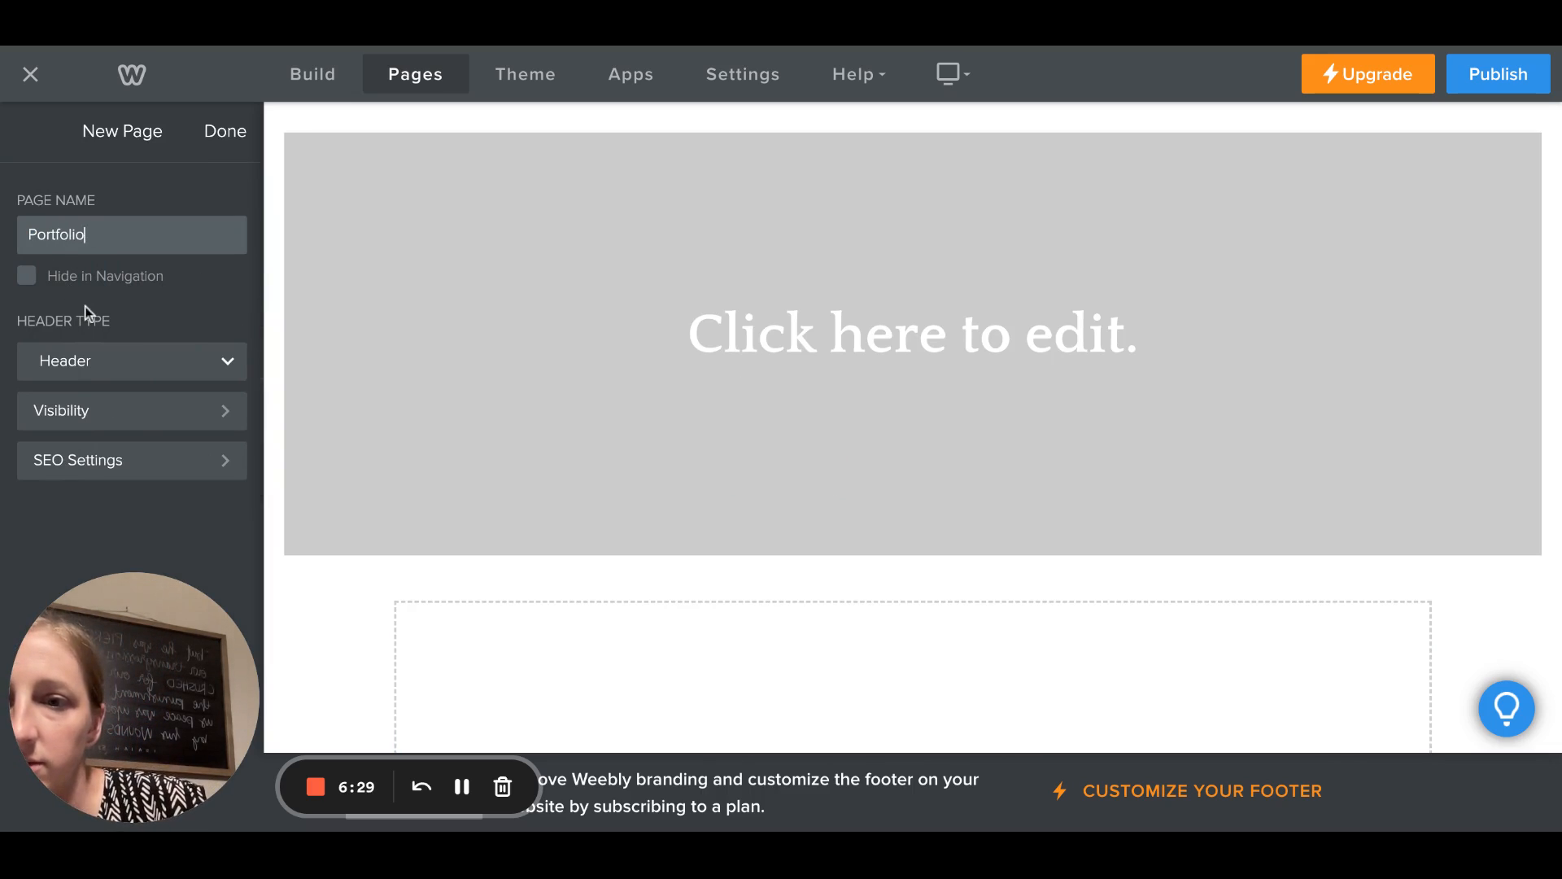
click(225, 134)
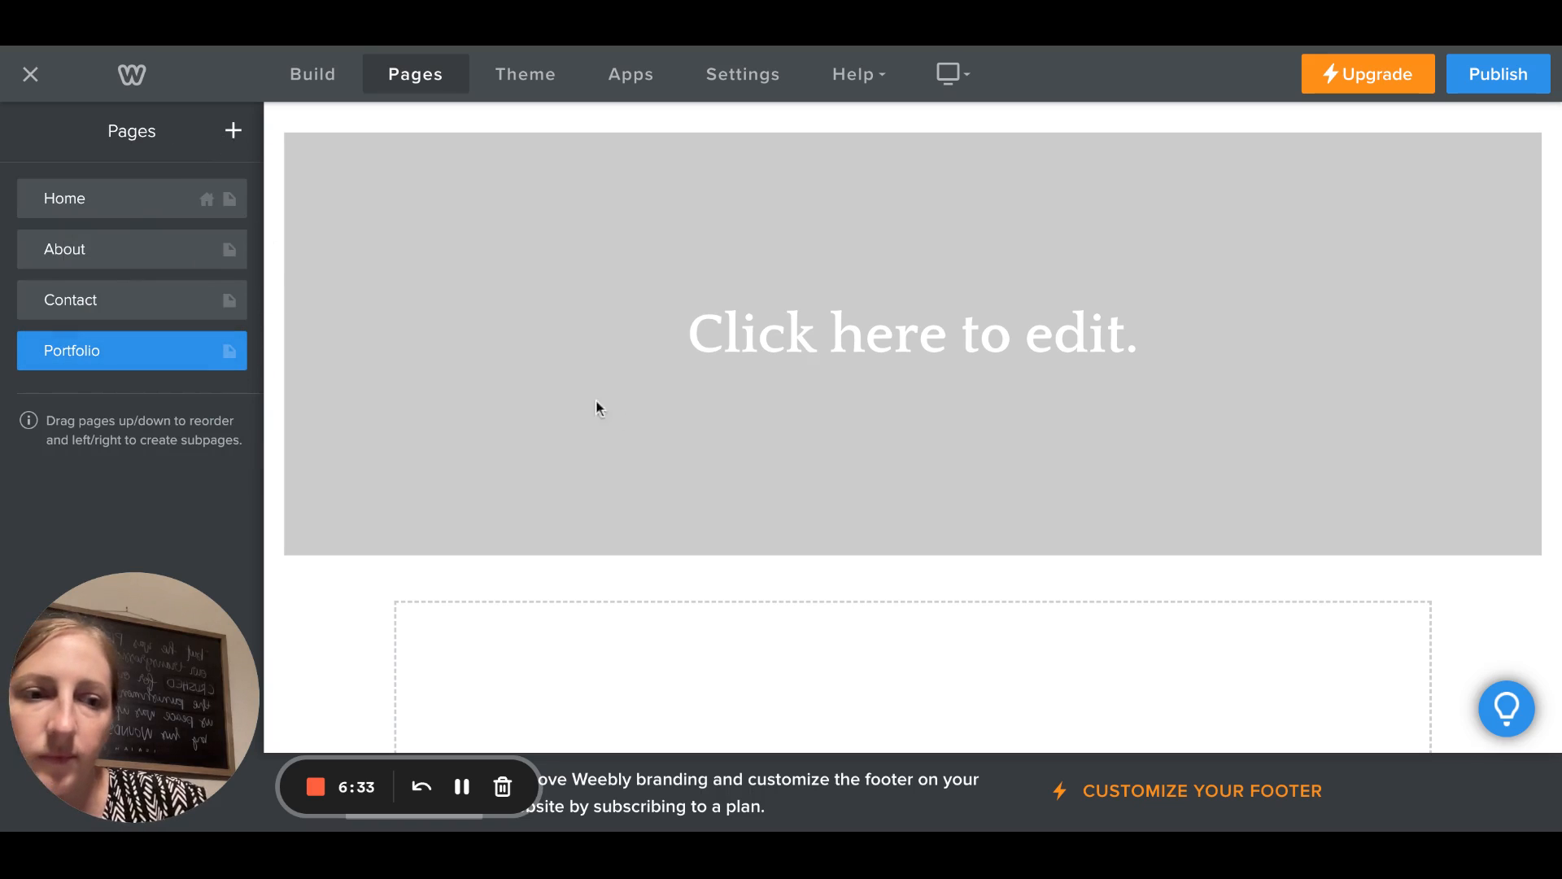
- Add a Gallery element to the empty content area of the Portfolio page
scroll(932, 380, down, 4)
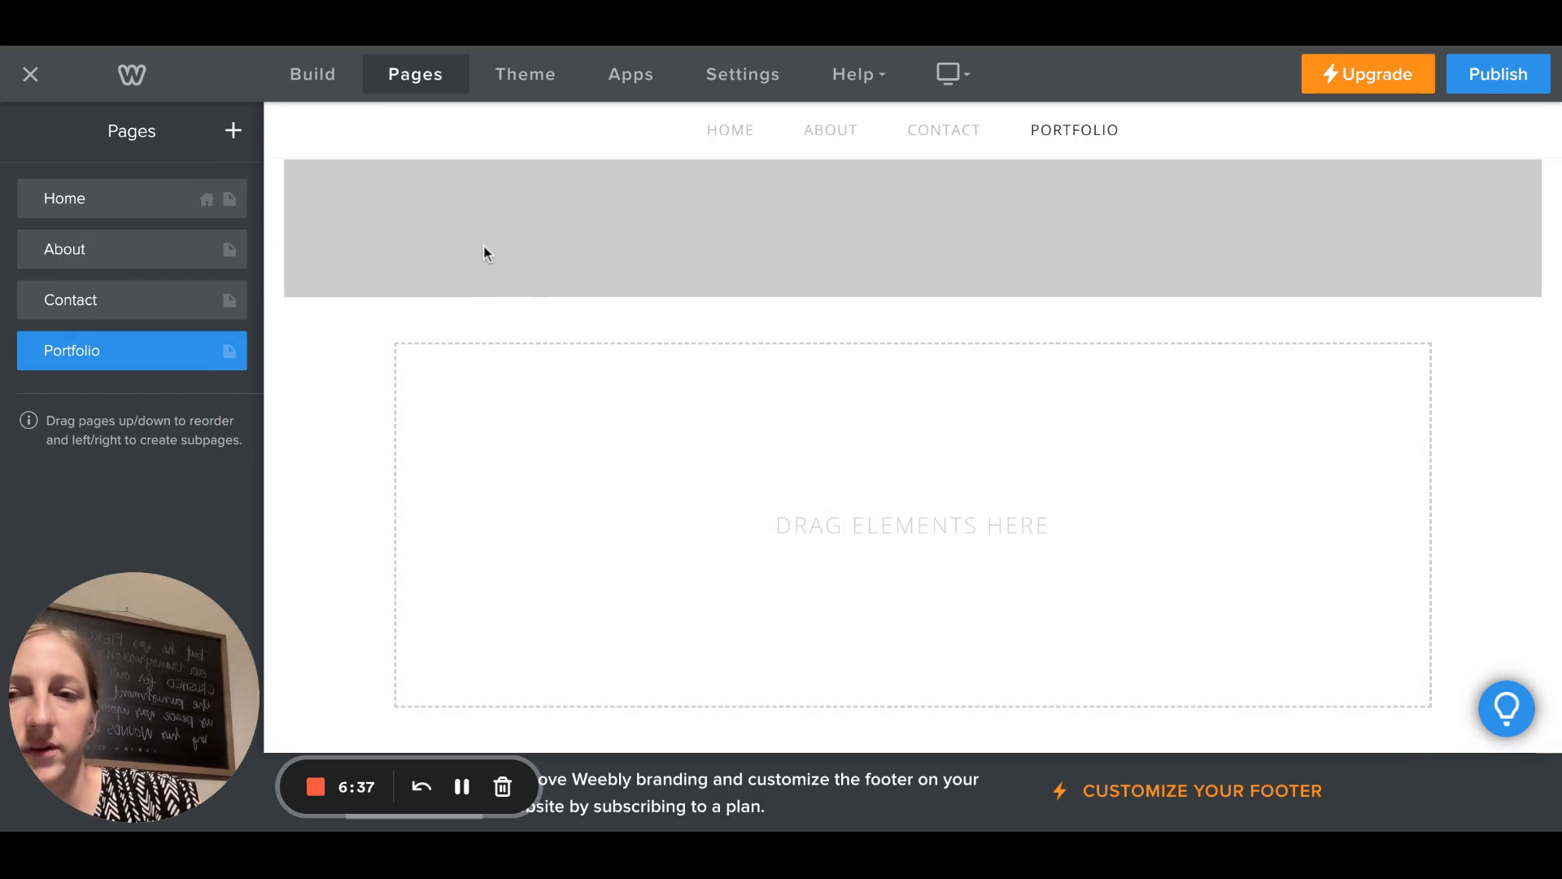
click(320, 82)
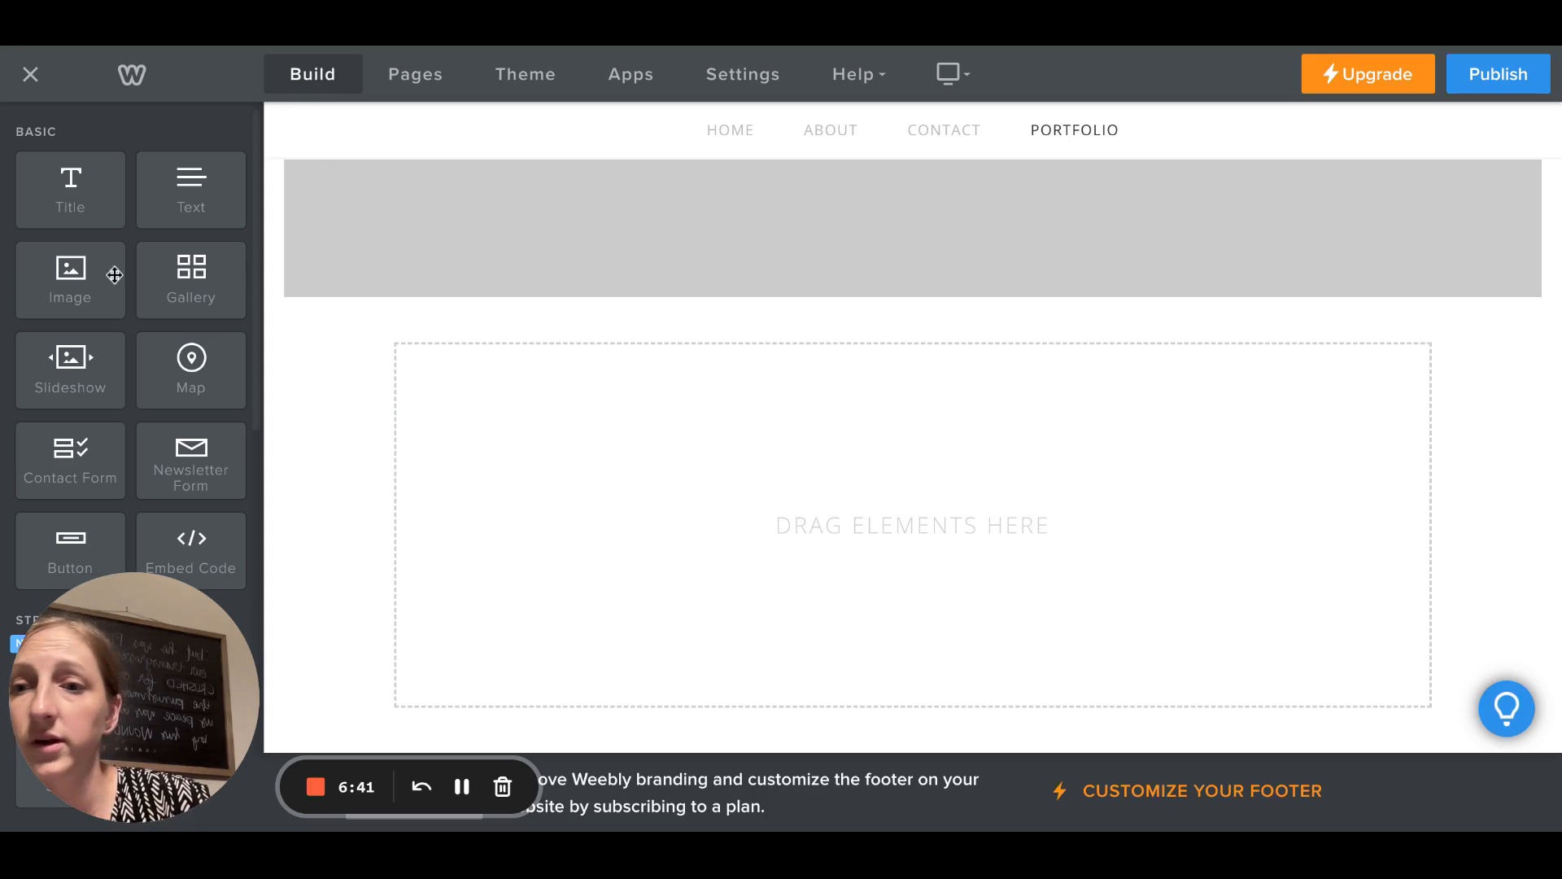
drag(185, 282, 668, 525)
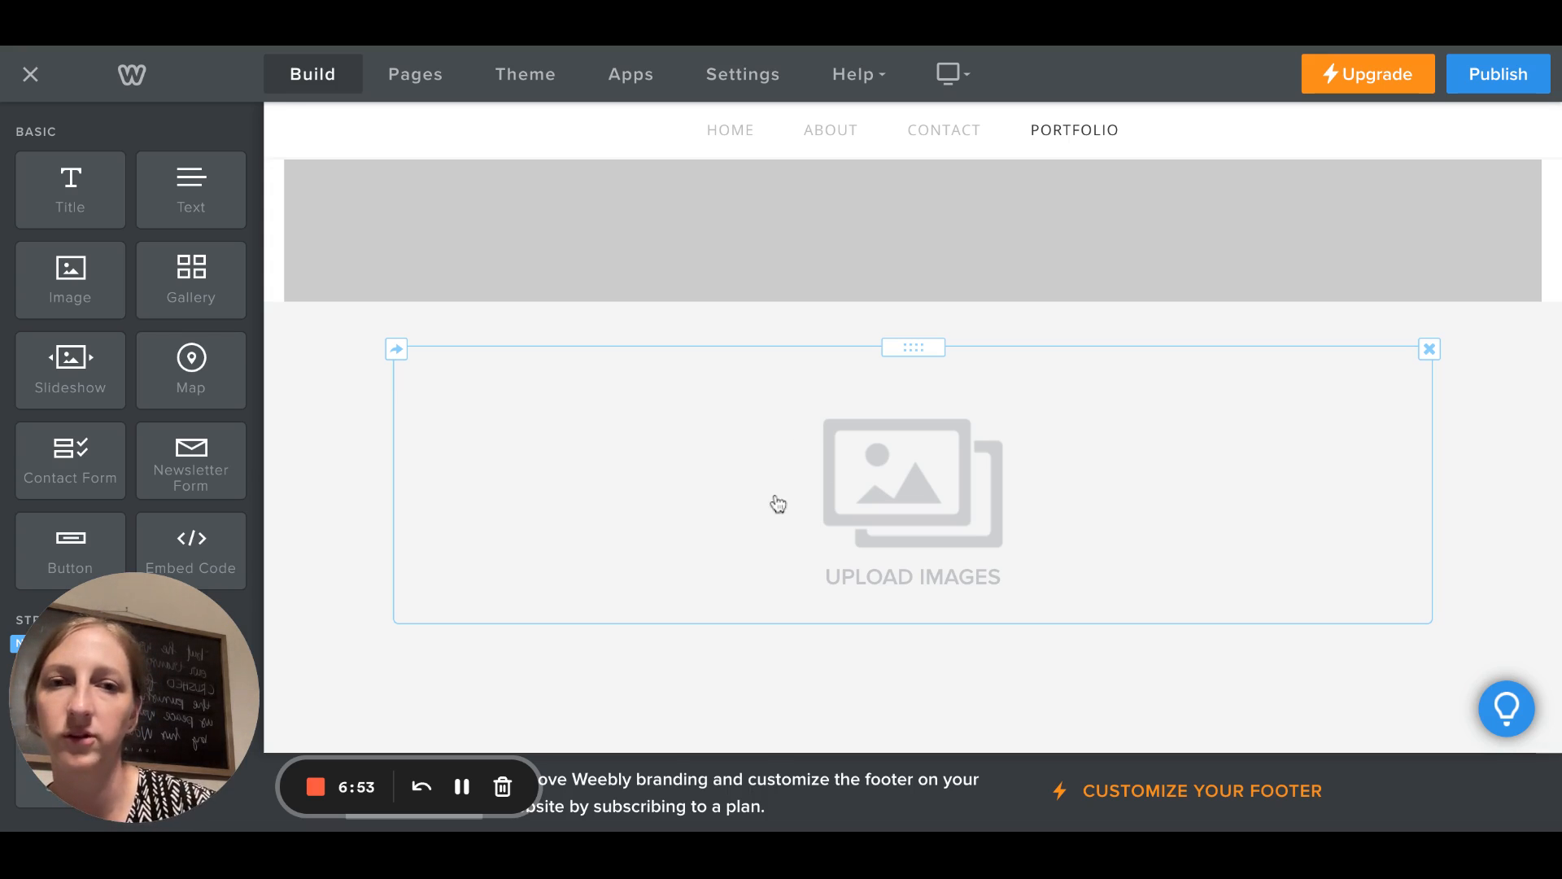
- Reorder the site's pages so that Contact comes after Portfolio
scroll(992, 247, up, 4)
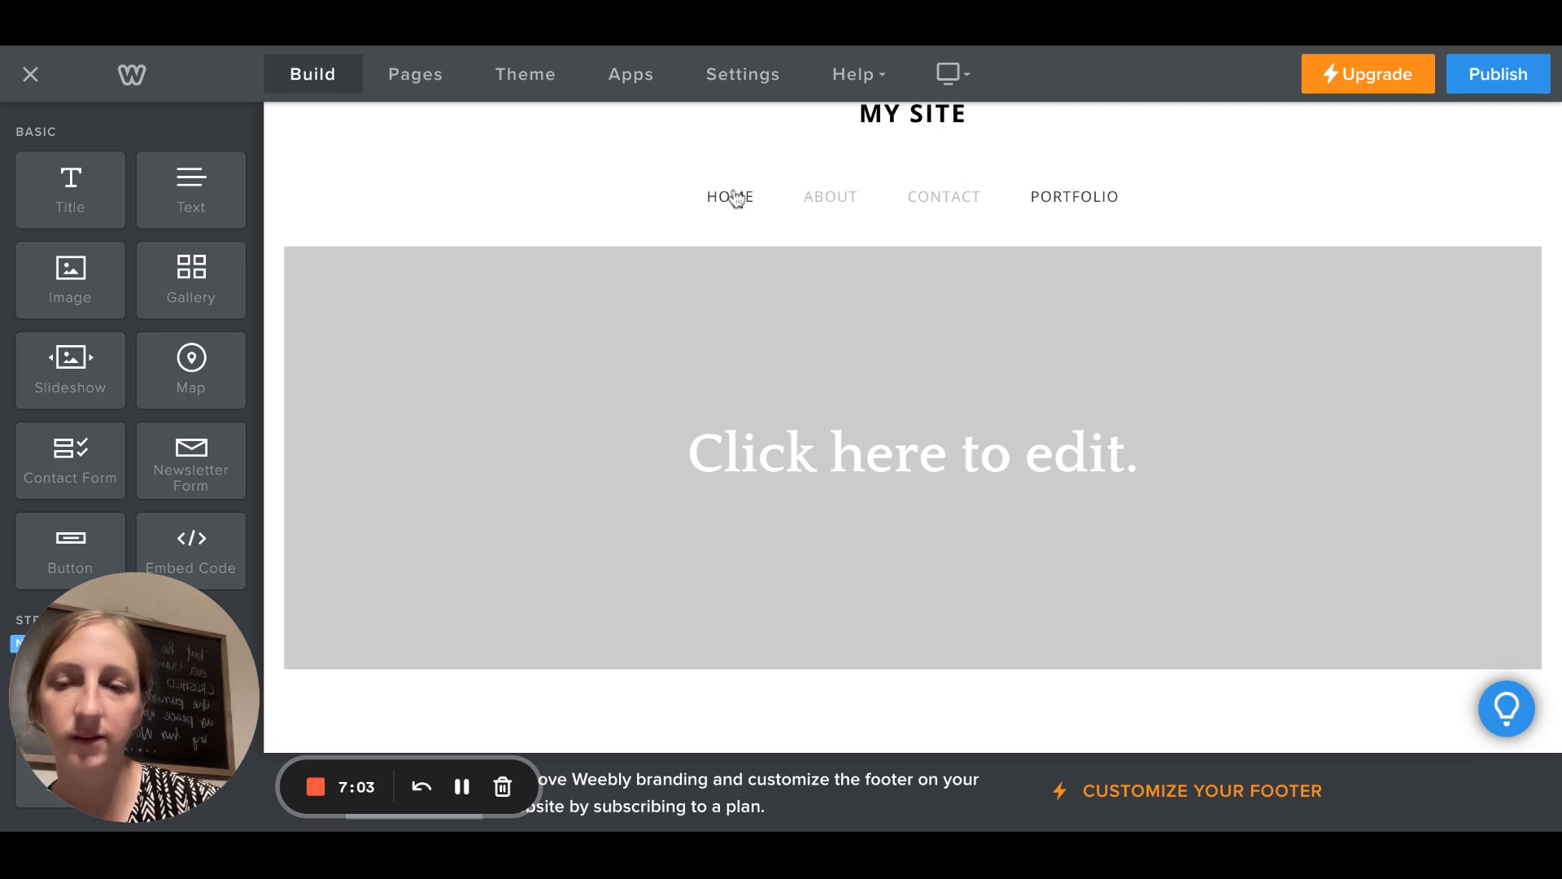
scroll(737, 198, up, 2)
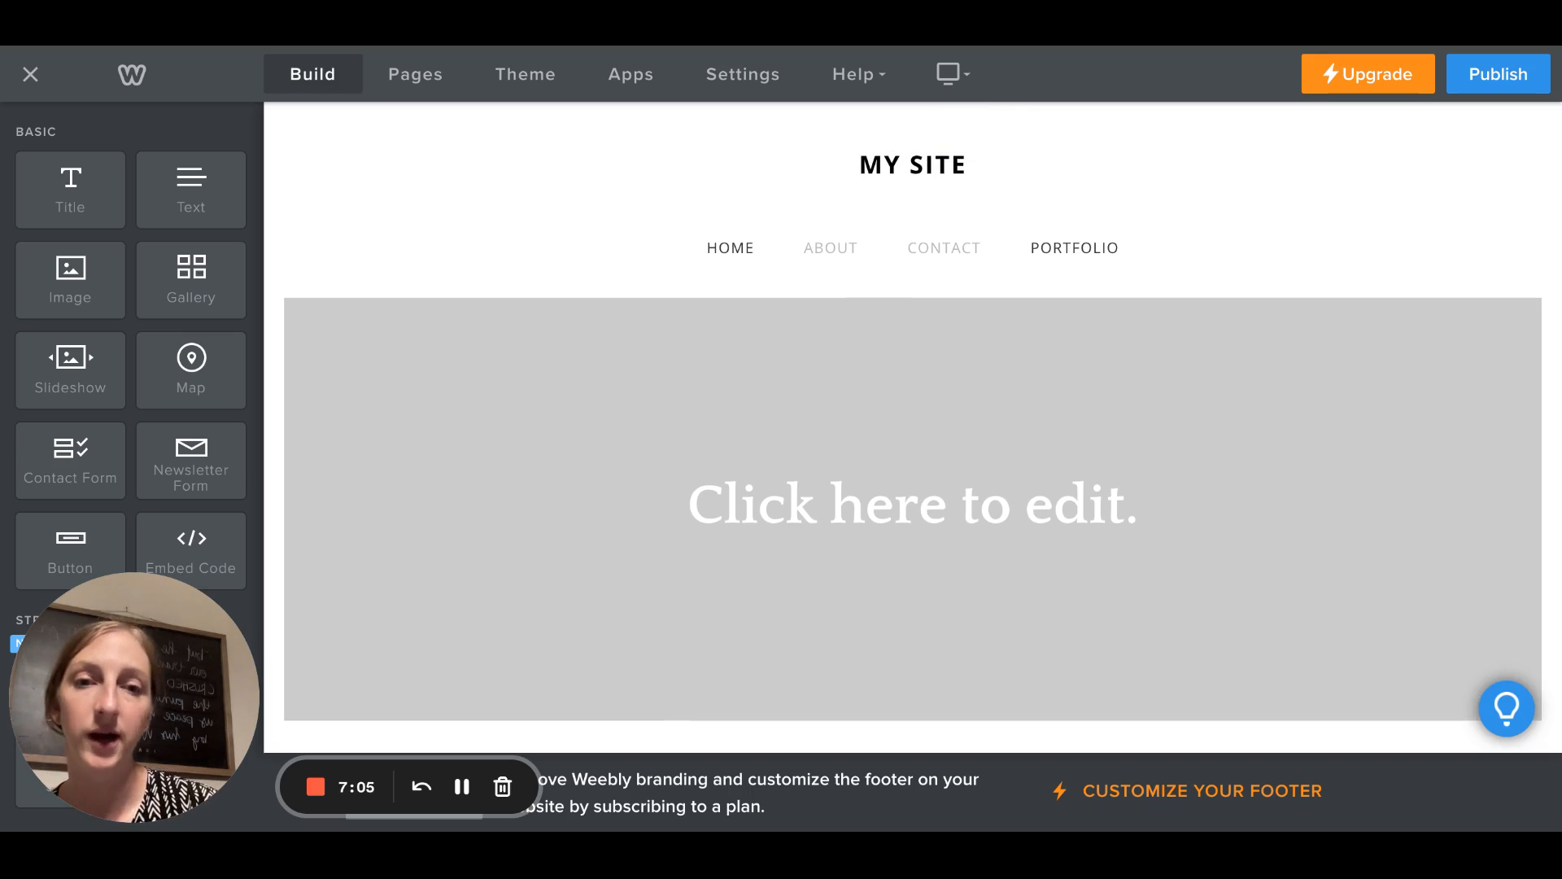
click(425, 84)
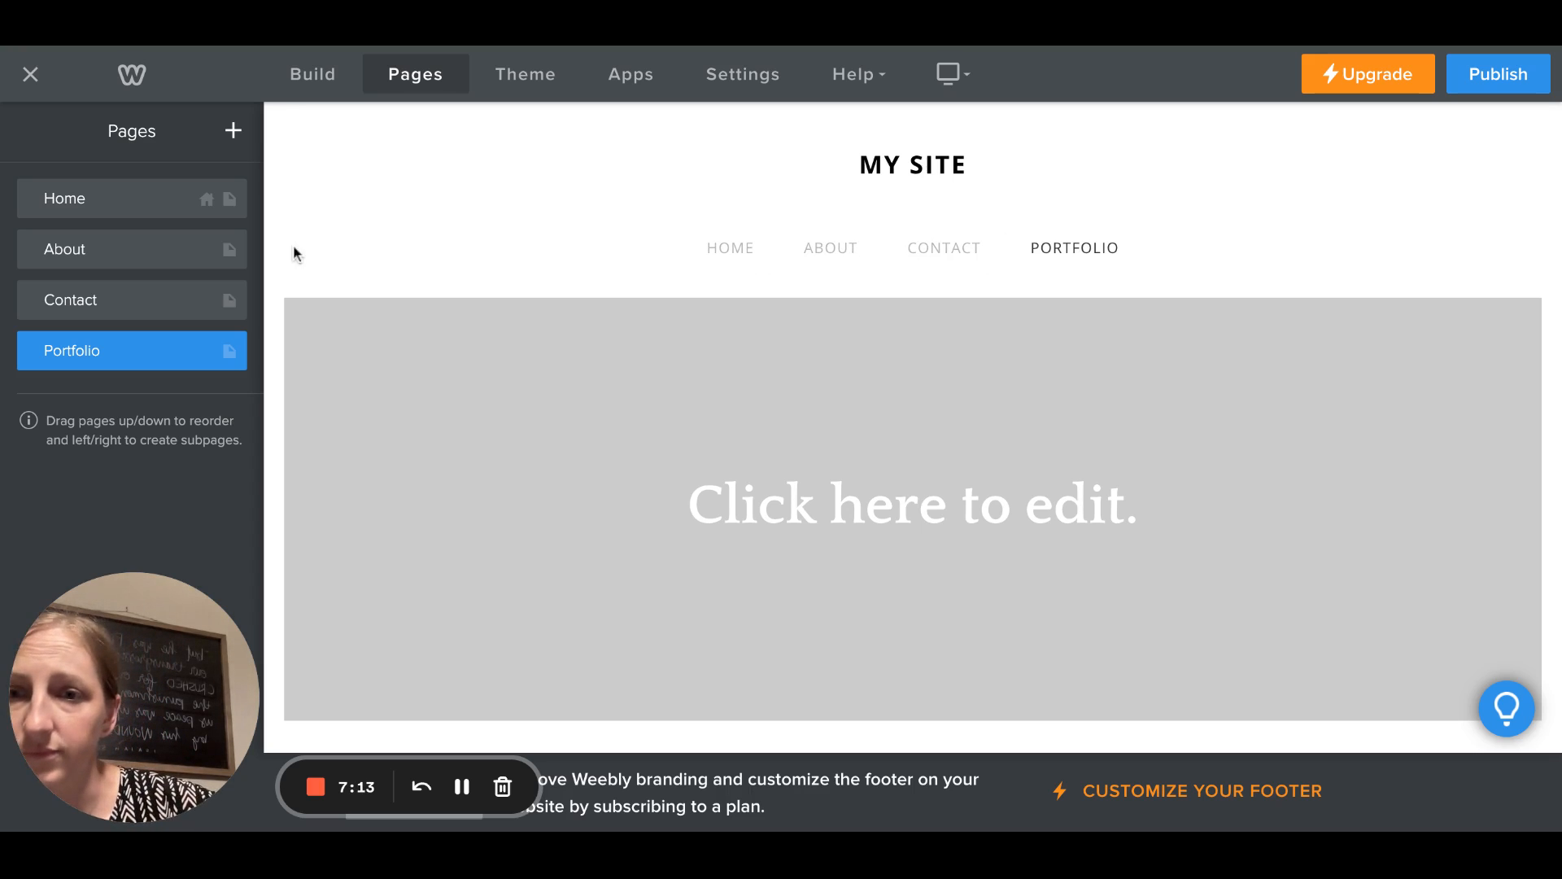
drag(110, 314, 105, 364)
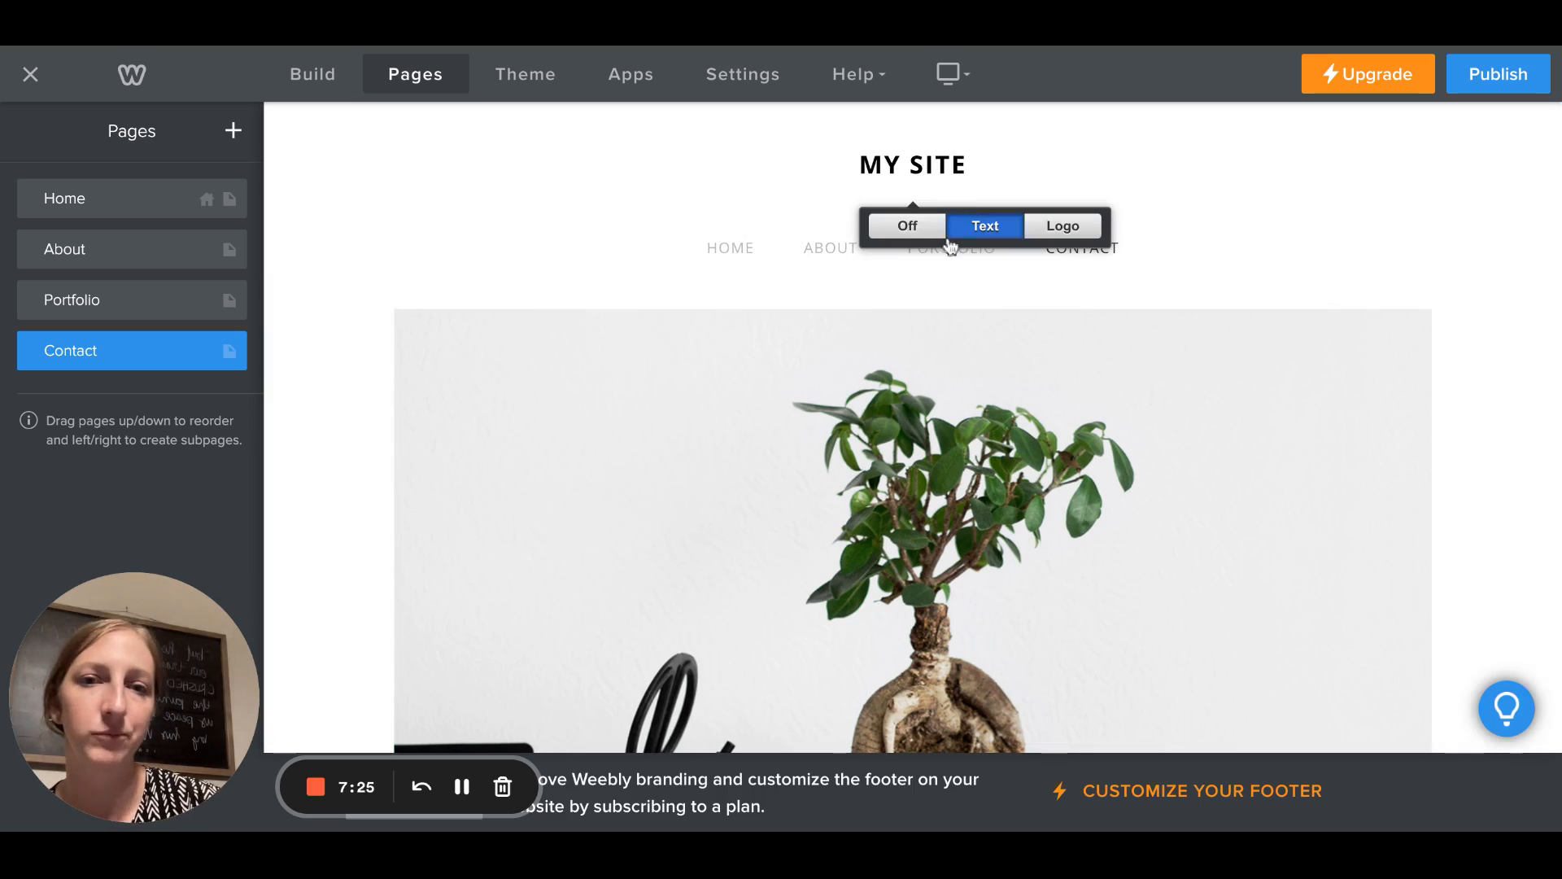
- Examine the Contact page from the site title and main photo down to the contact text and form
click(926, 164)
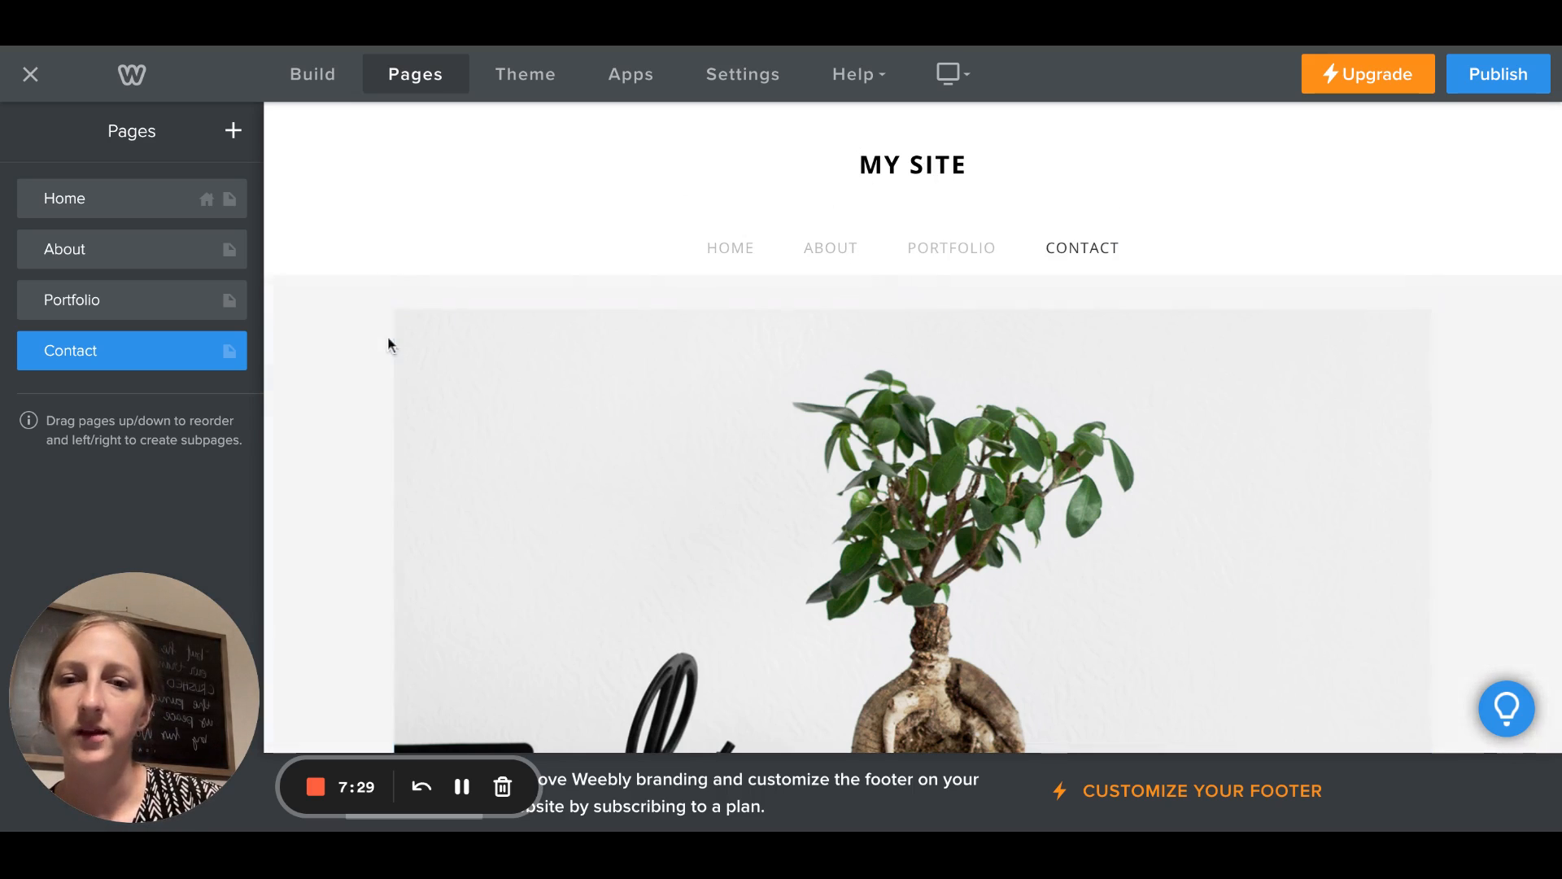
scroll(1047, 512, down, 5)
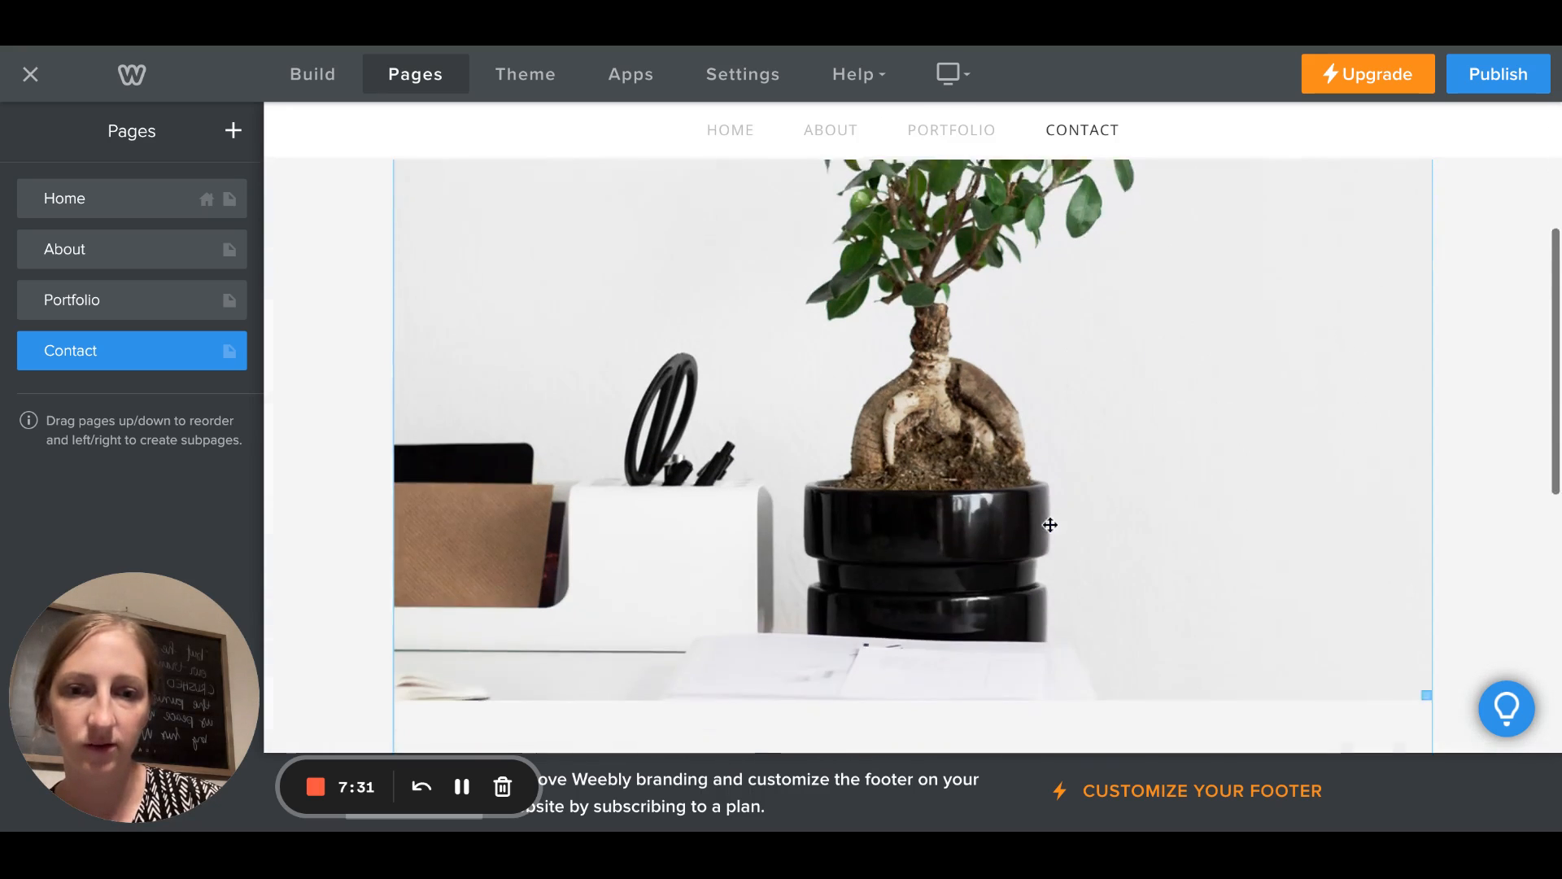
scroll(1050, 521, down, 5)
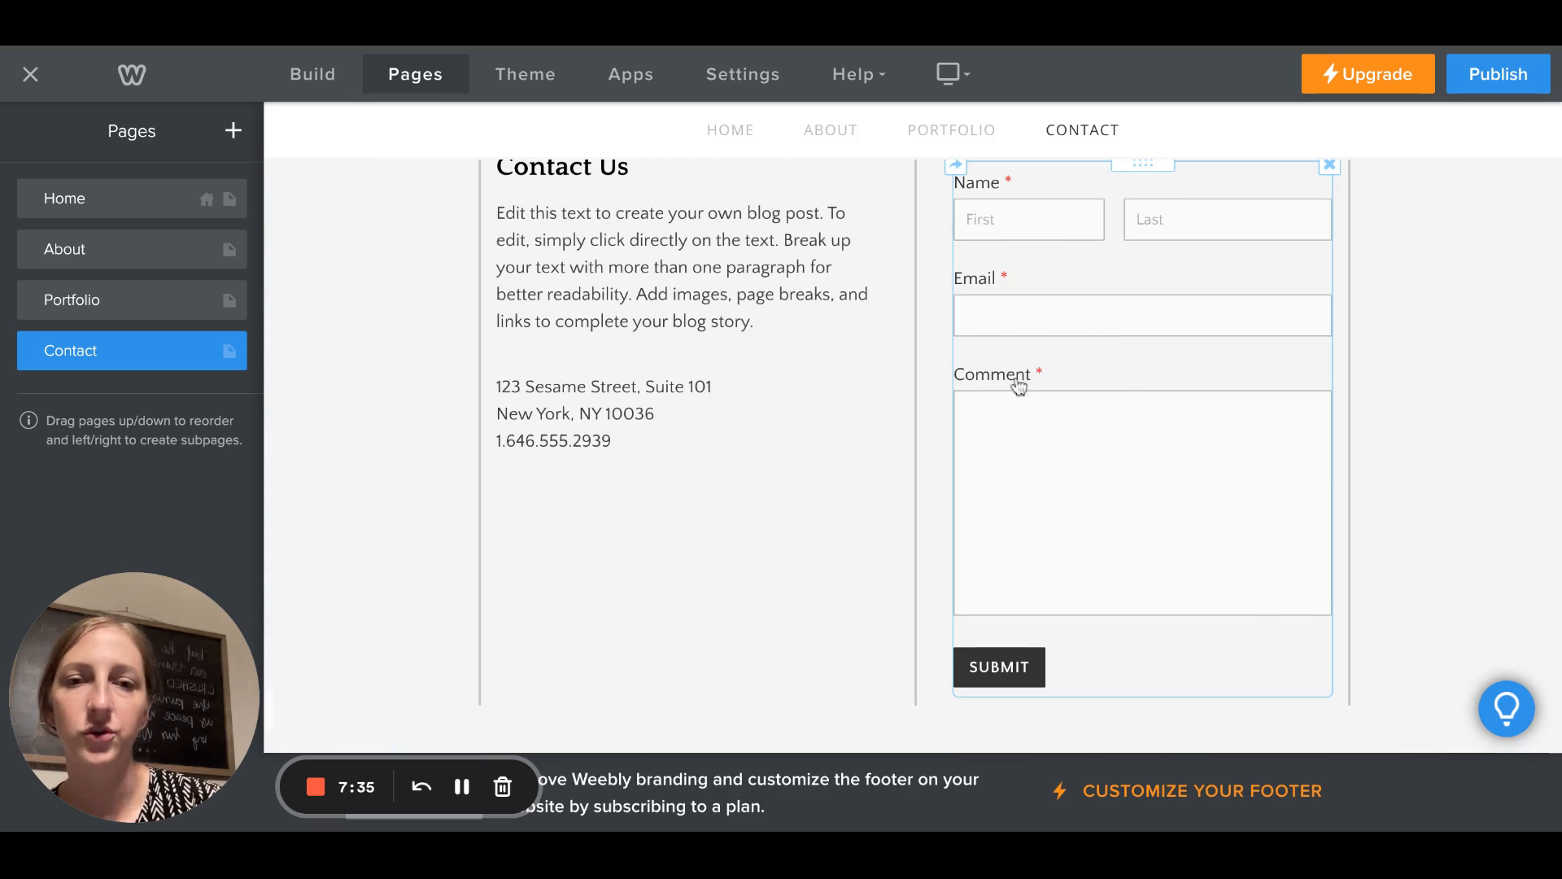
scroll(1021, 441, up, 2)
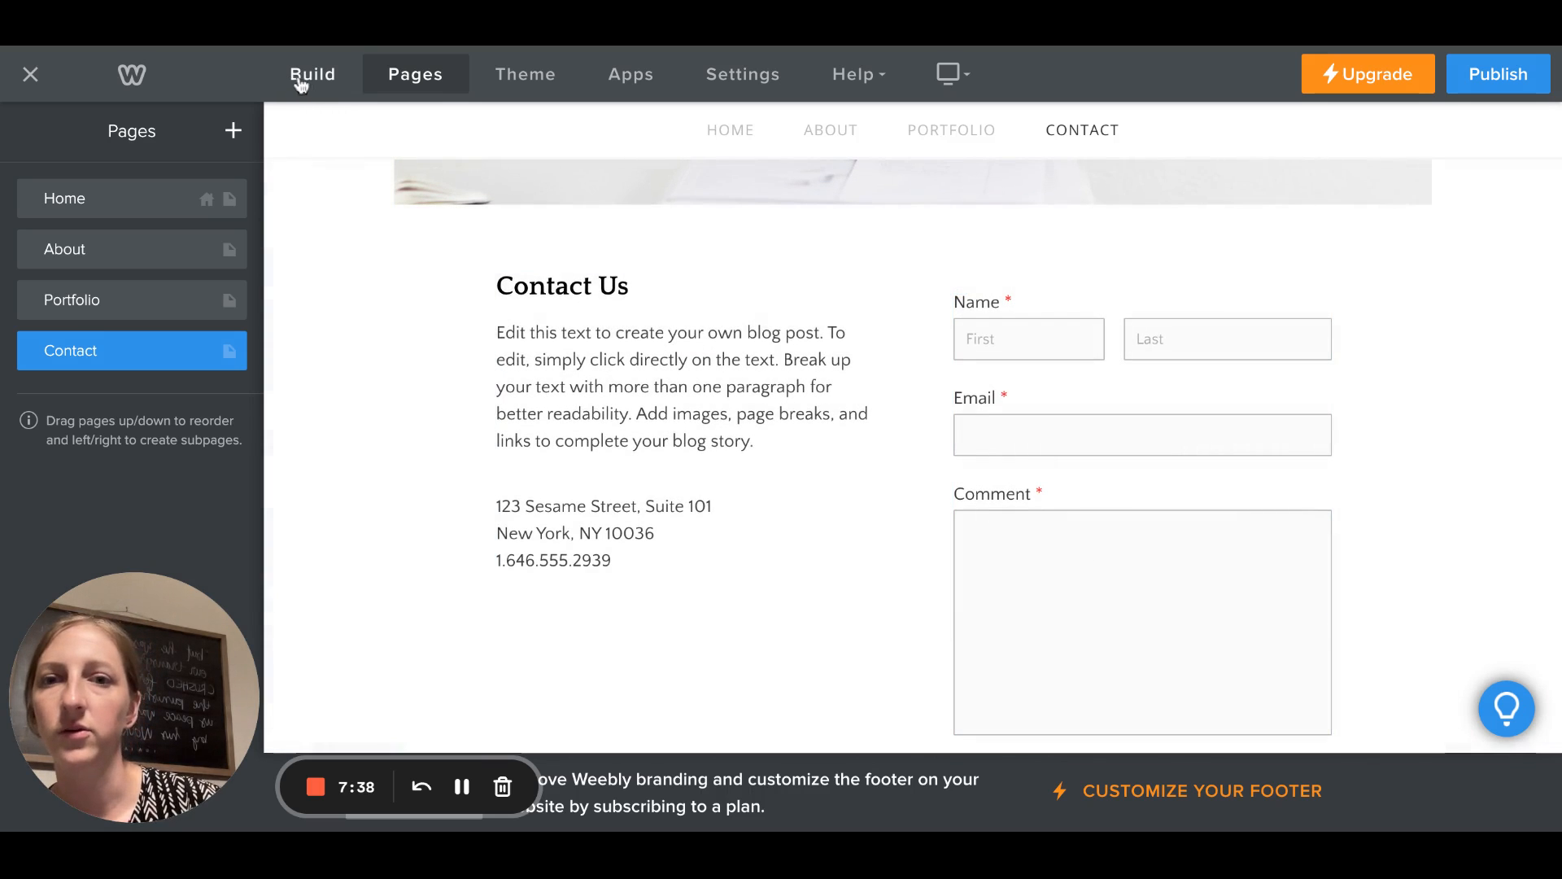
- Review the page elements available for building, covering the Basic, Structure, Media and Ecommerce groups
click(303, 82)
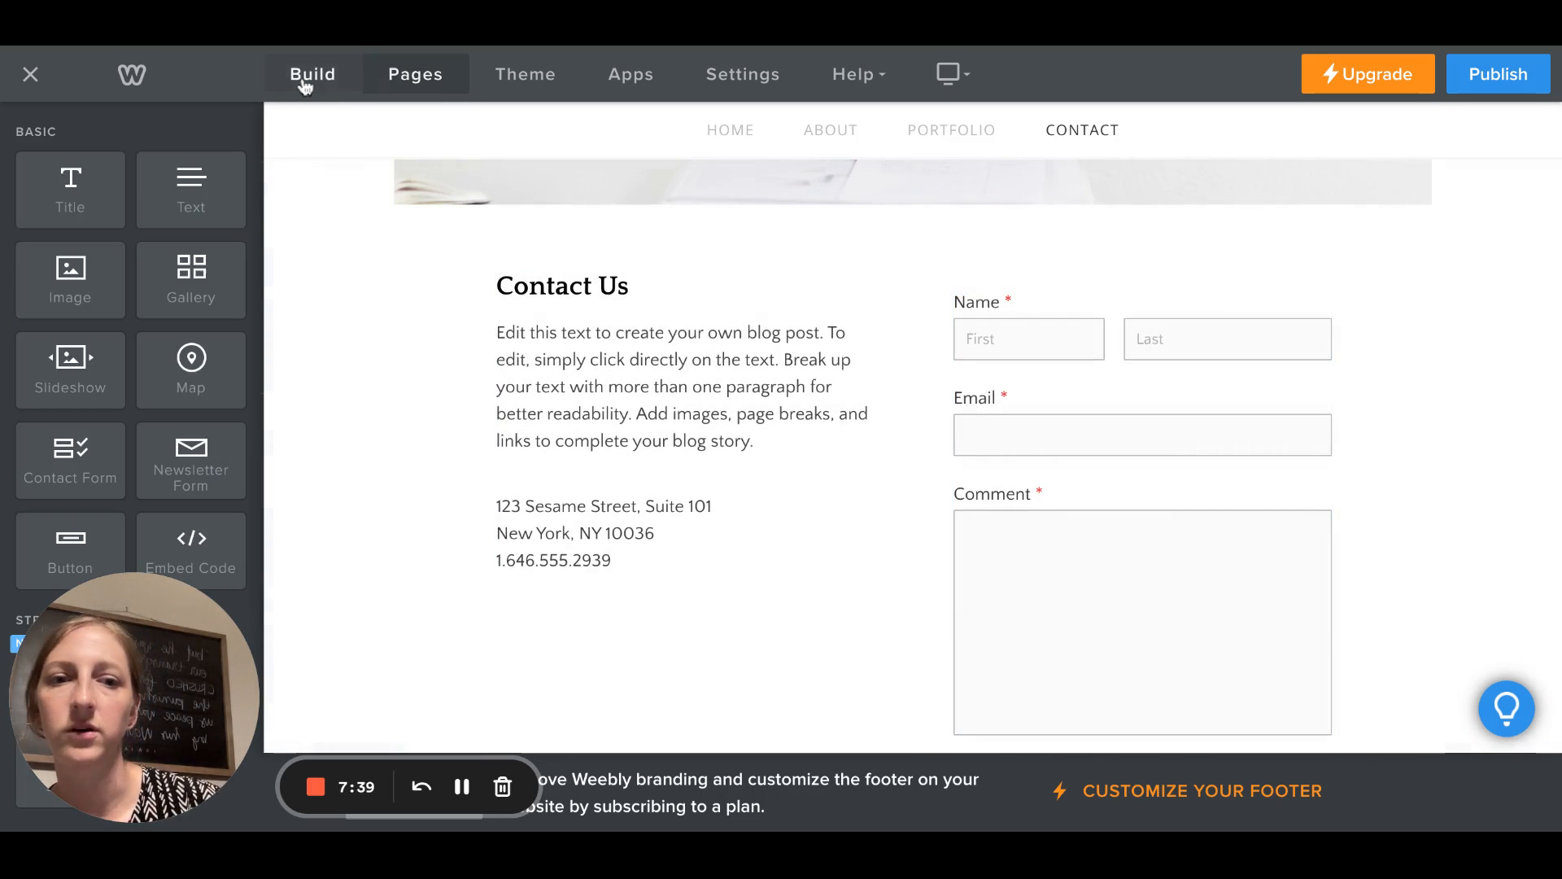
scroll(191, 472, down, 1)
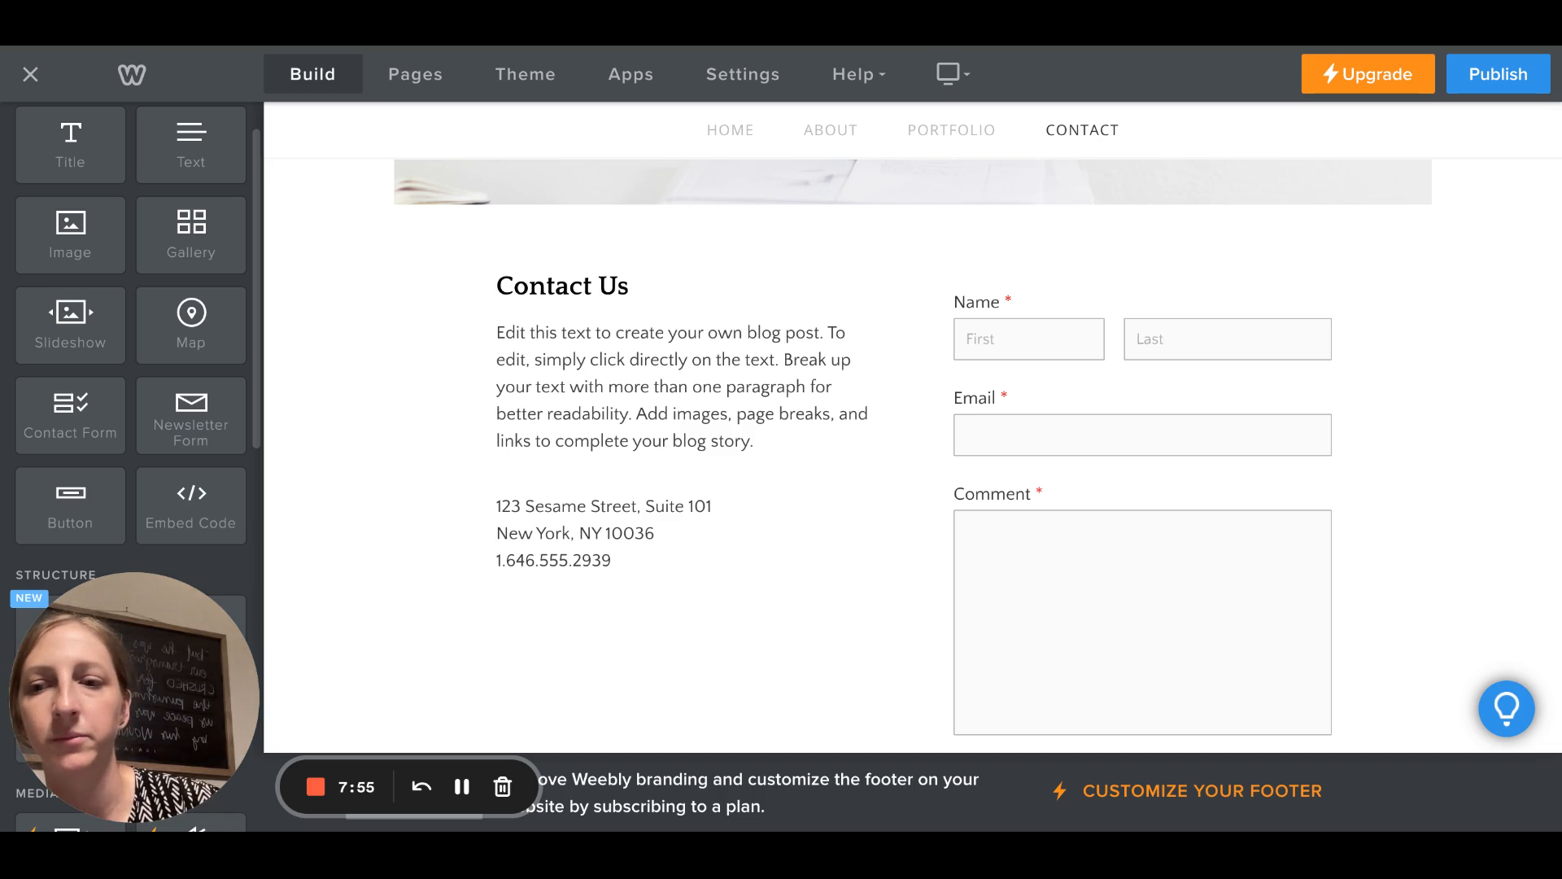
scroll(131, 366, down, 3)
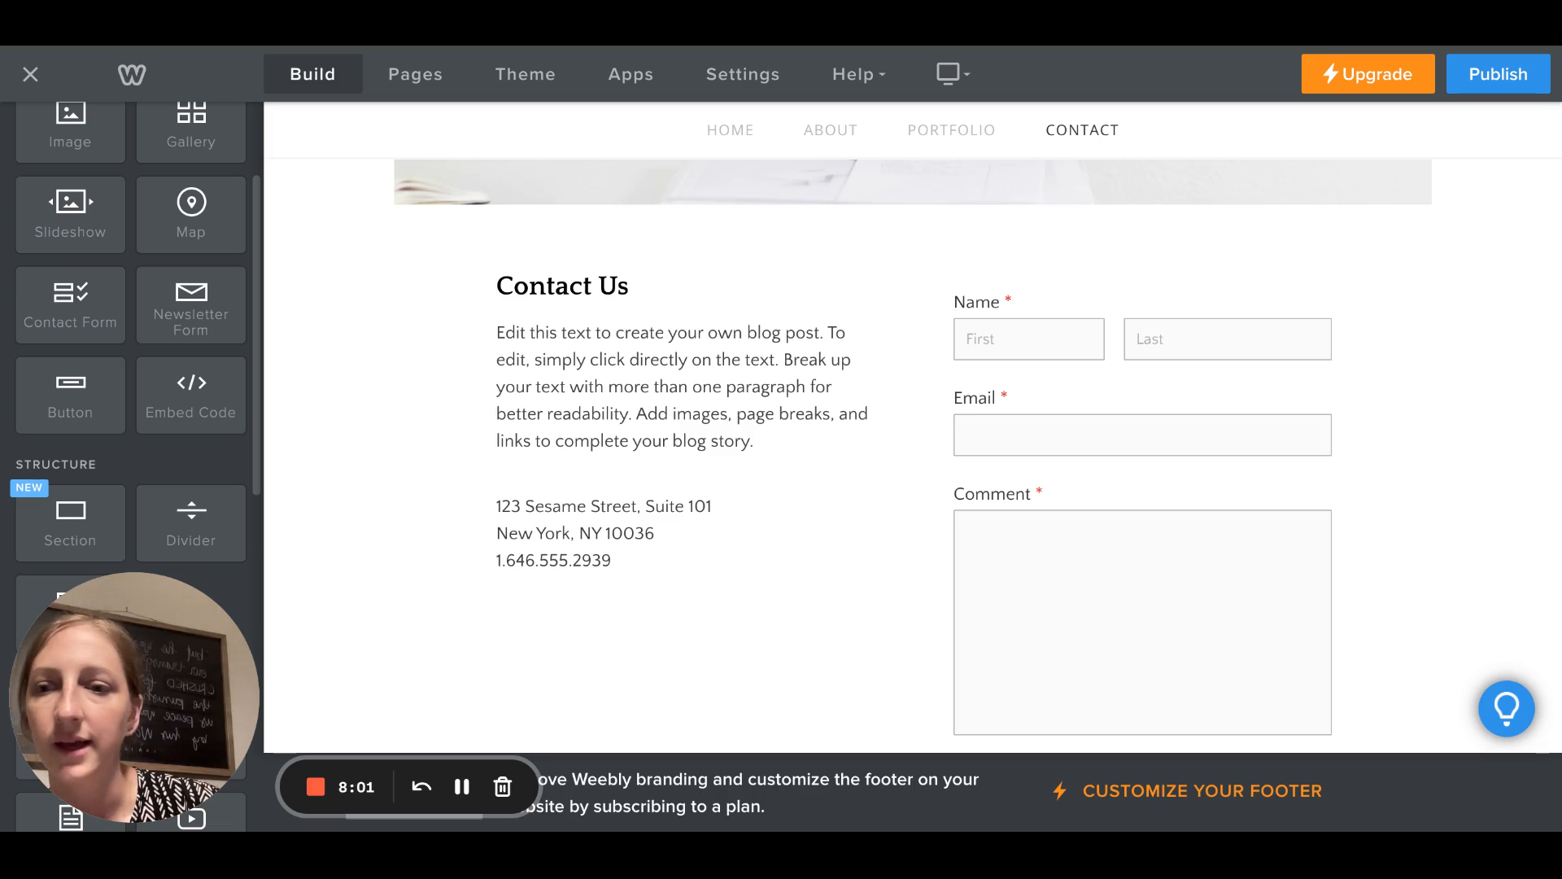
scroll(130, 464, down, 1)
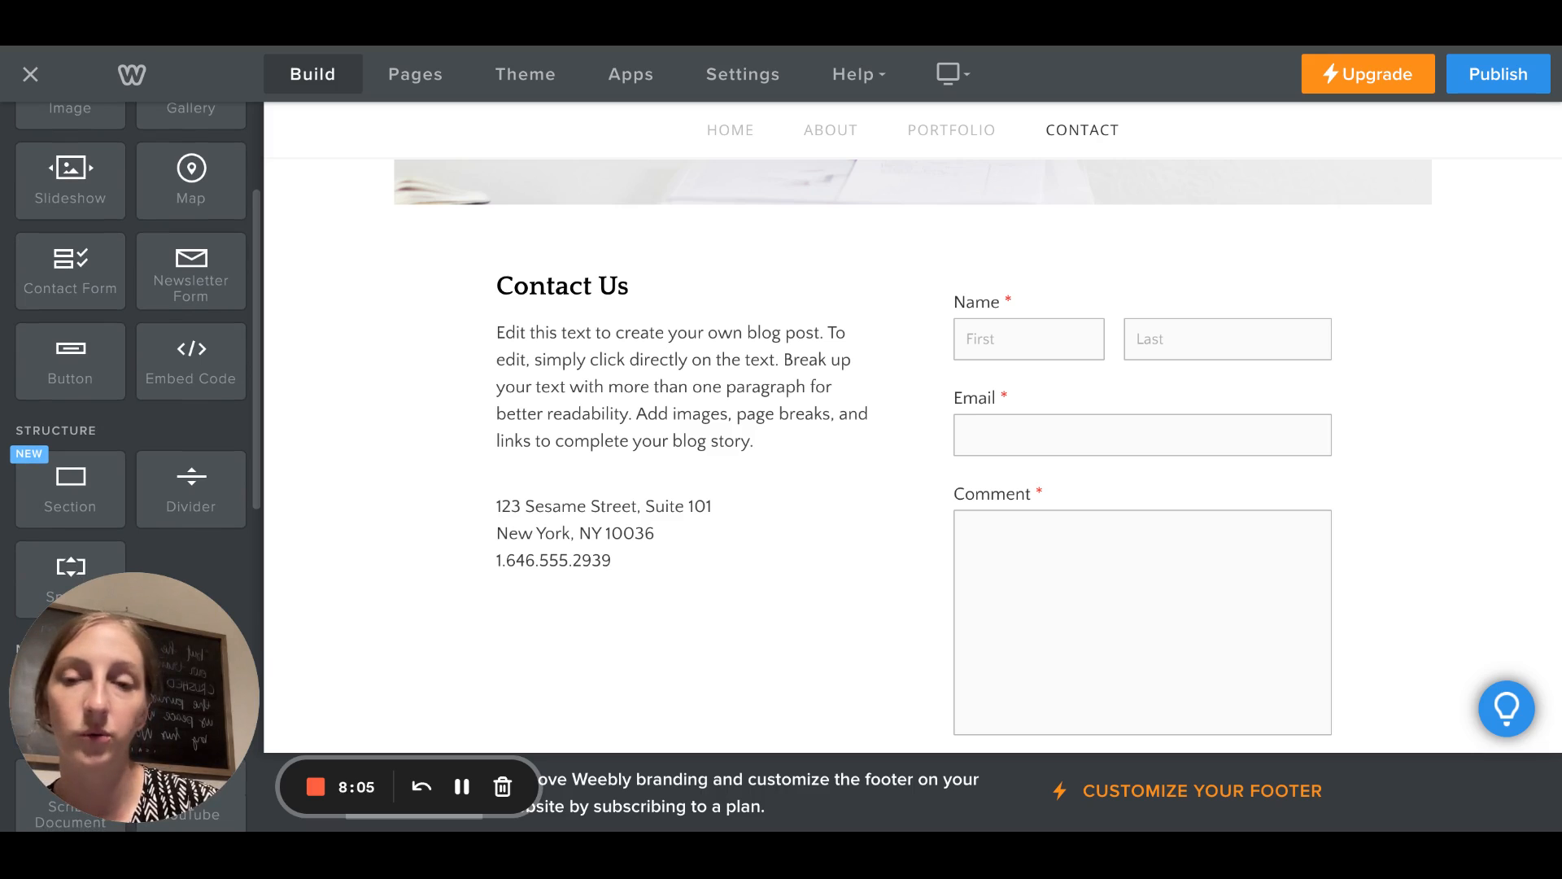
scroll(135, 446, down, 4)
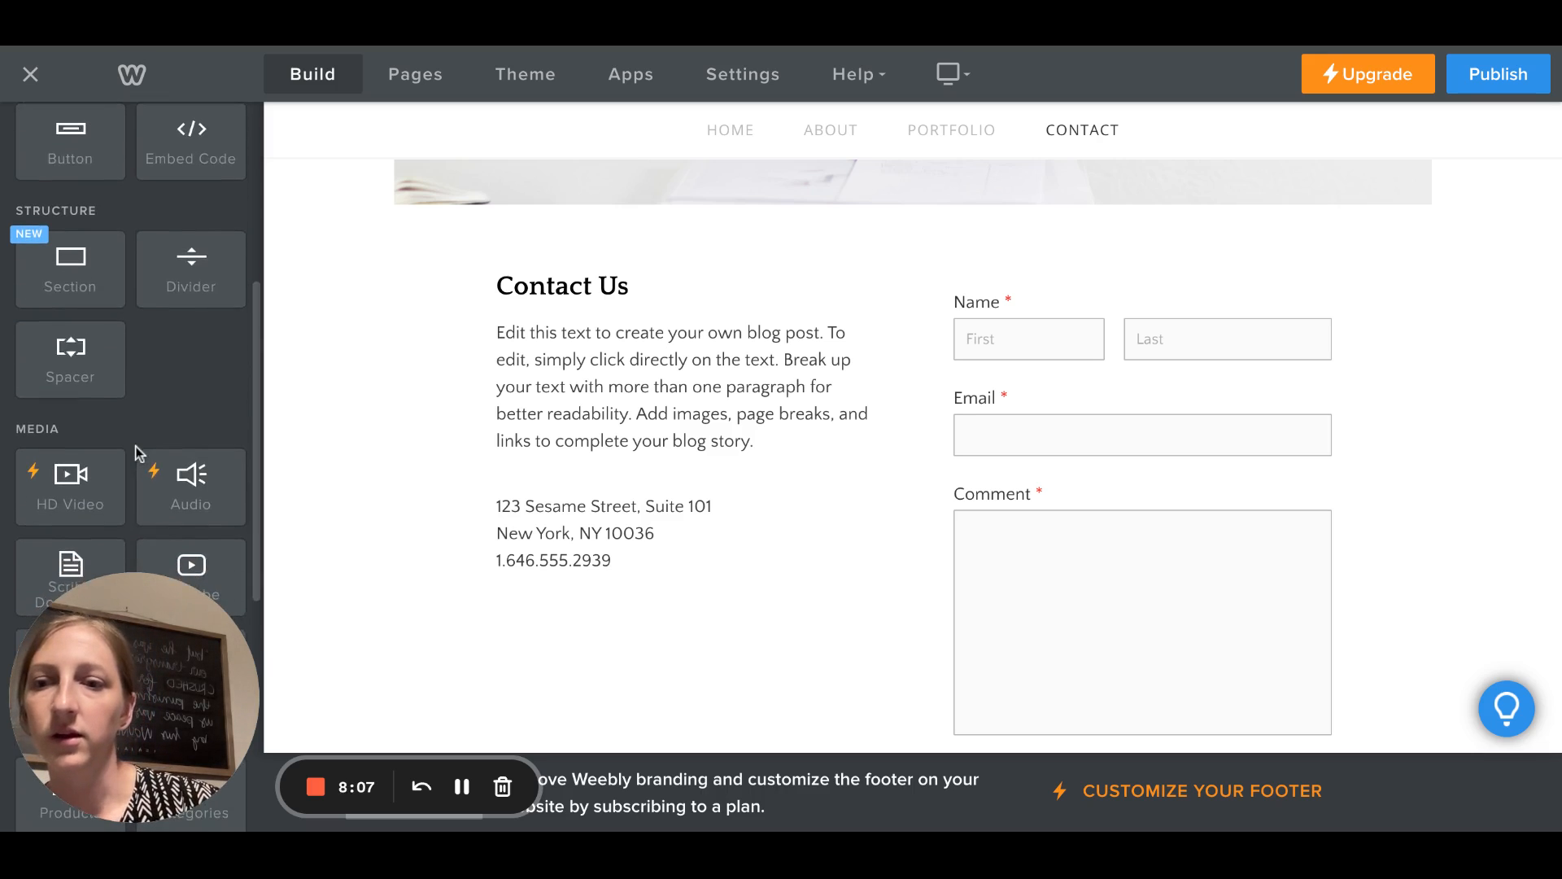
scroll(135, 446, down, 2)
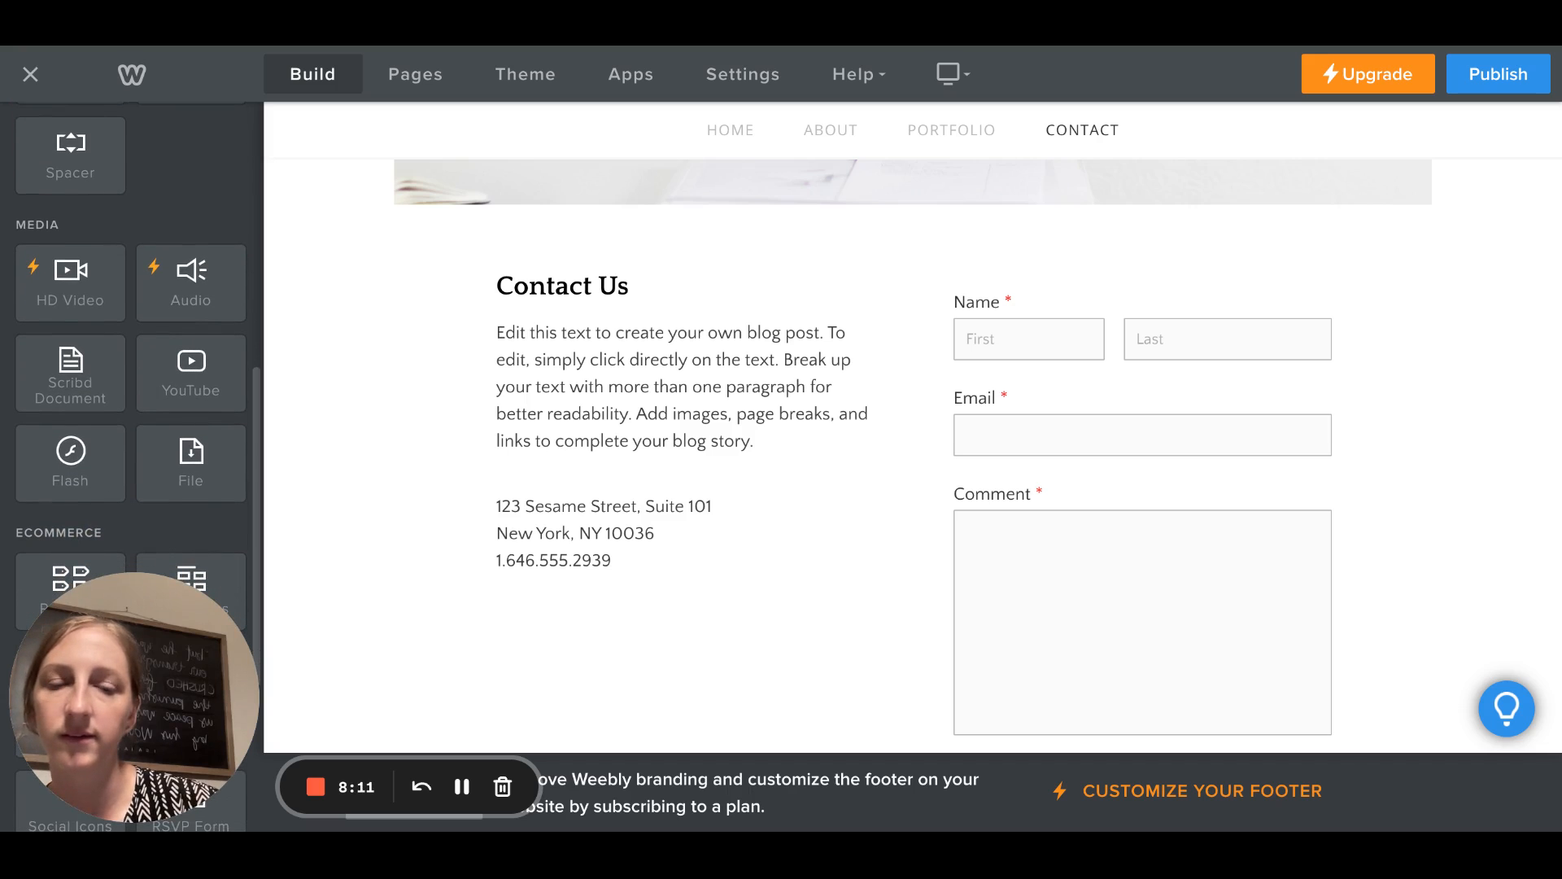
scroll(892, 391, up, 6)
scroll(877, 397, up, 2)
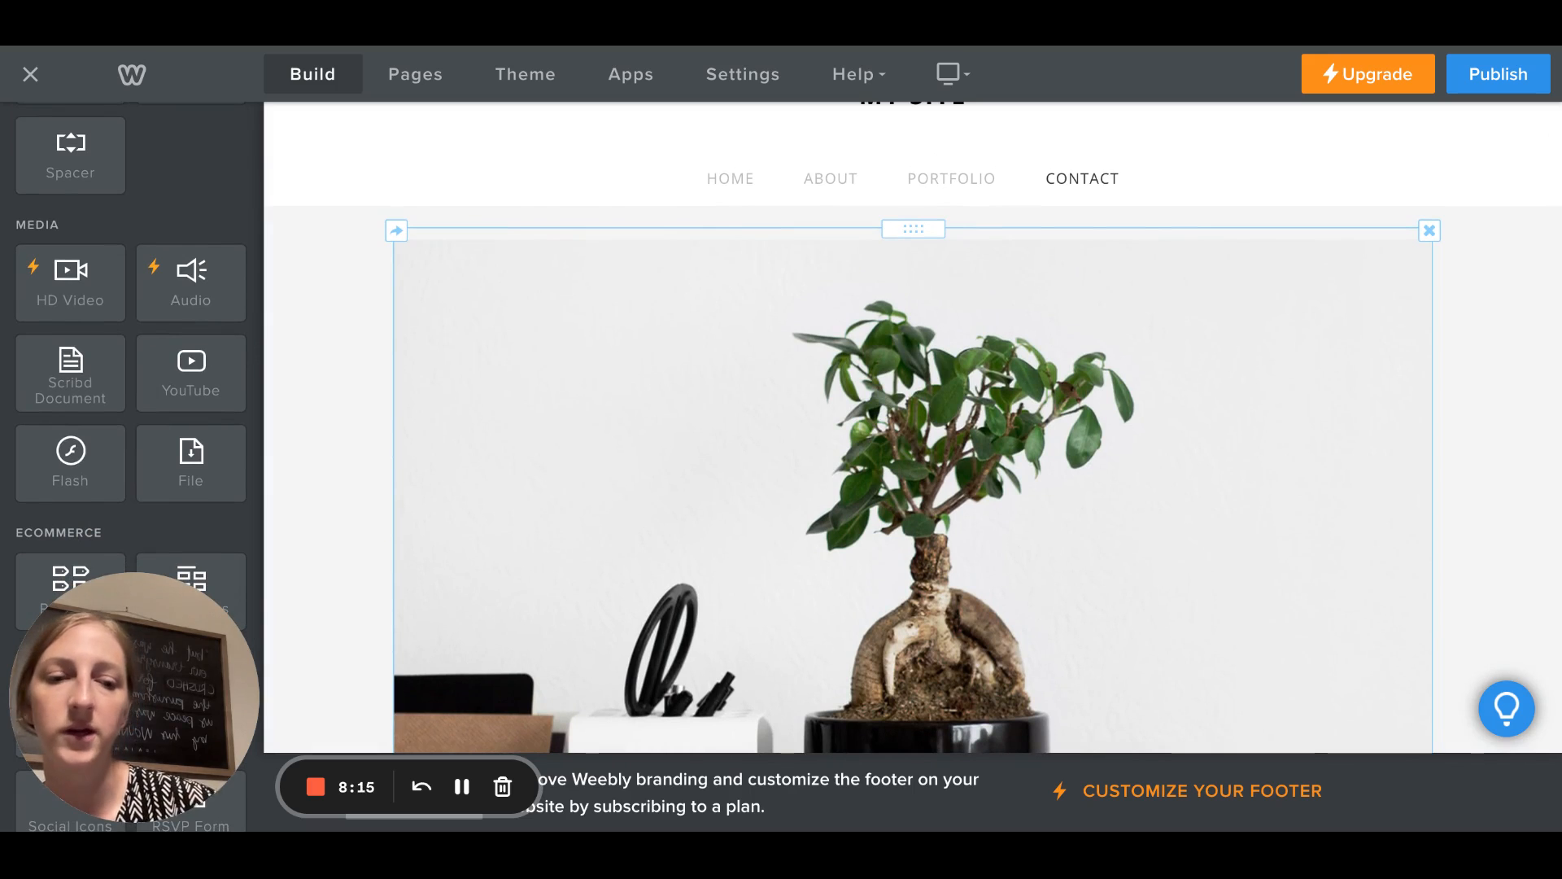
scroll(592, 213, up, 2)
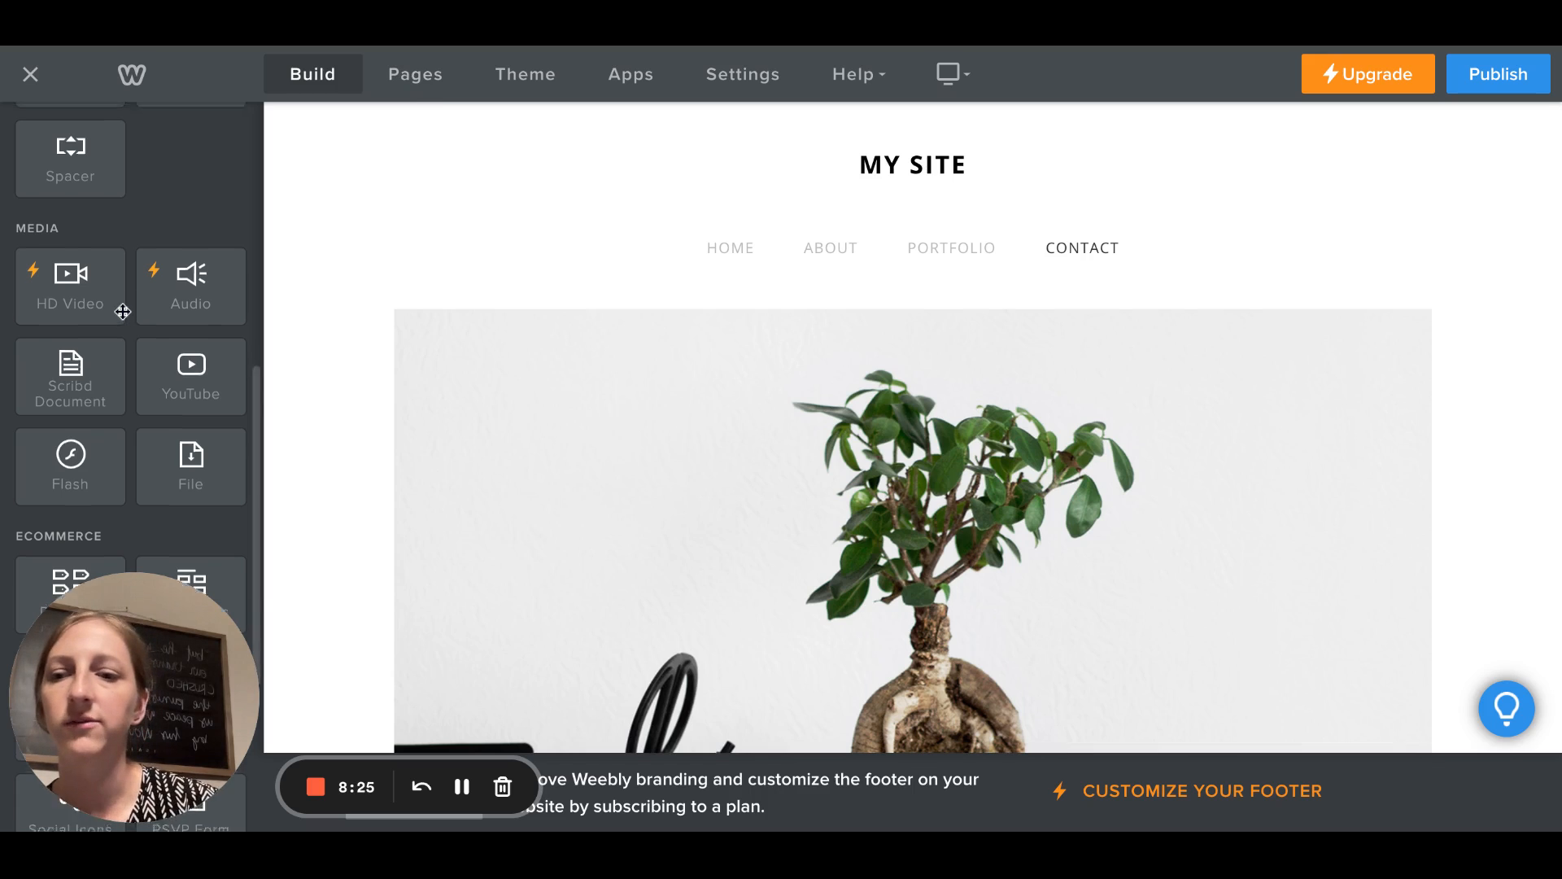
scroll(122, 311, up, 6)
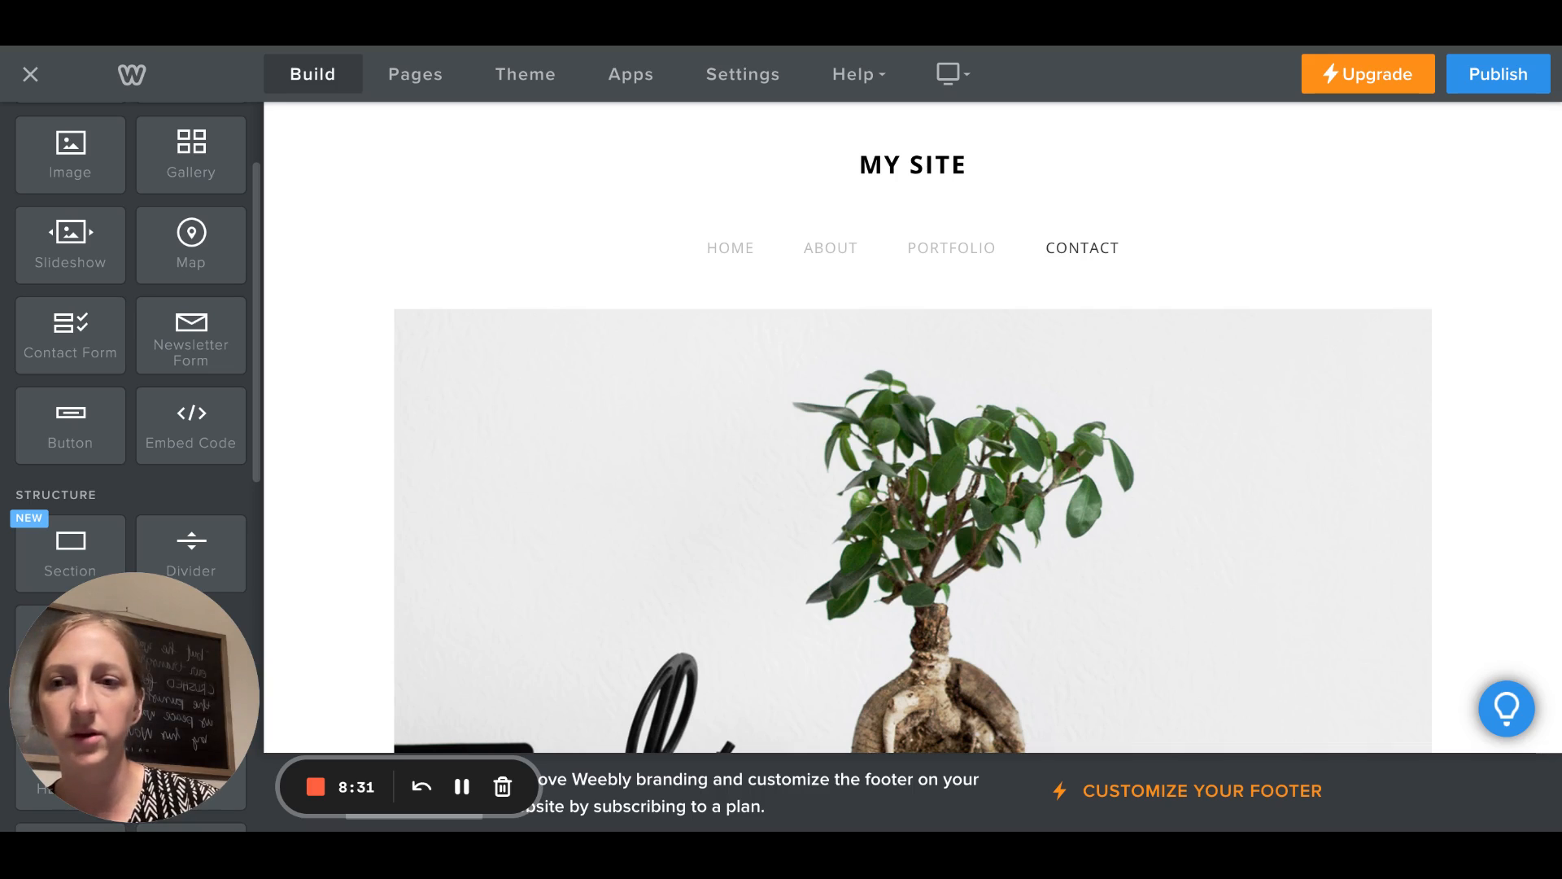
scroll(139, 358, up, 3)
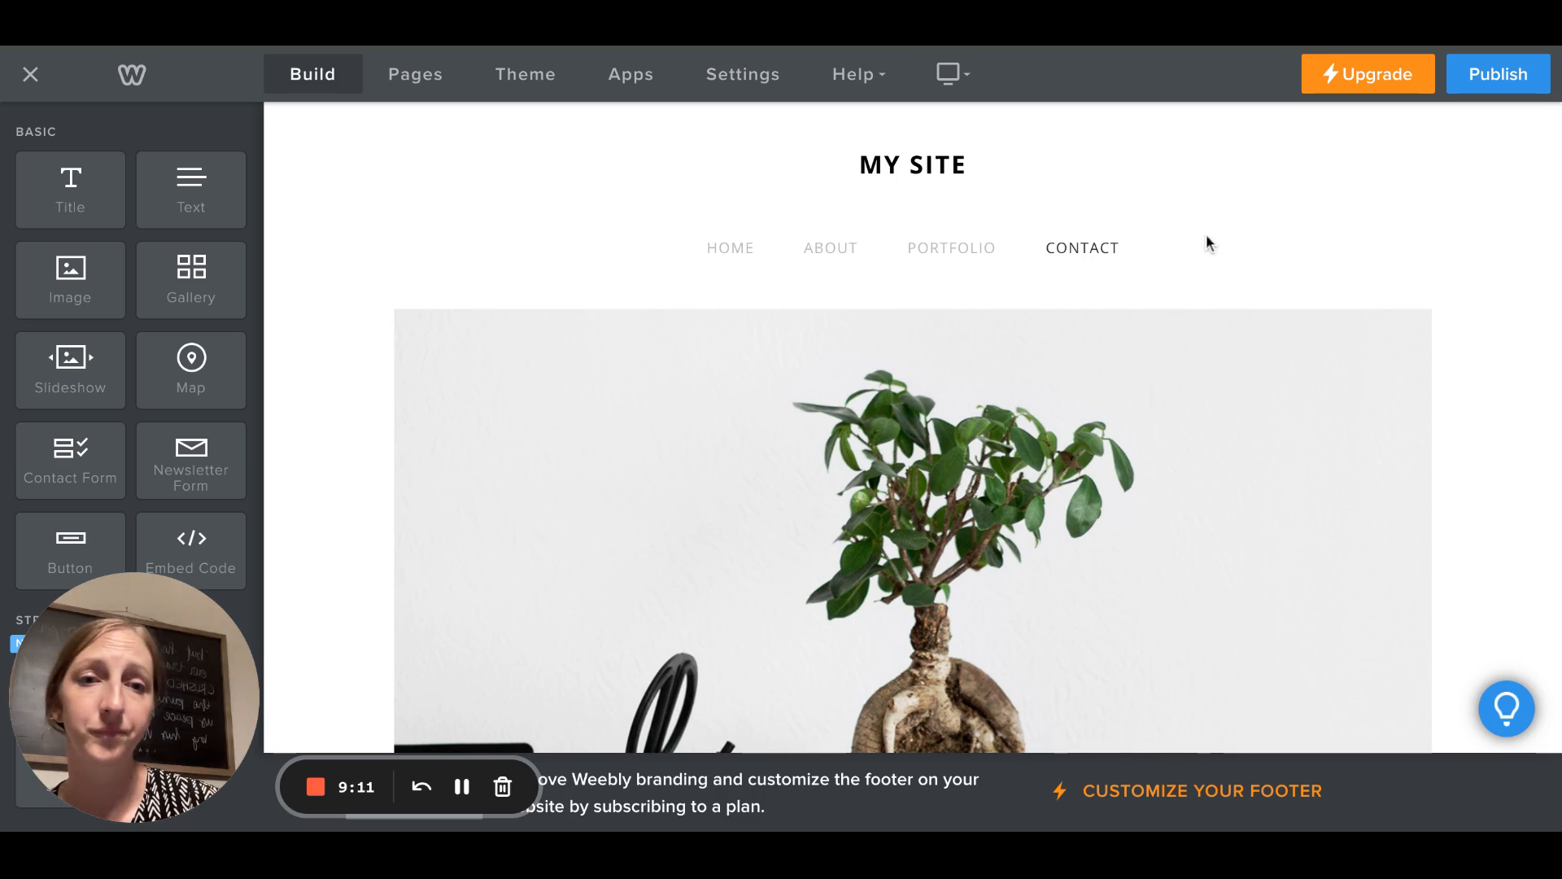
scroll(1209, 234, down, 2)
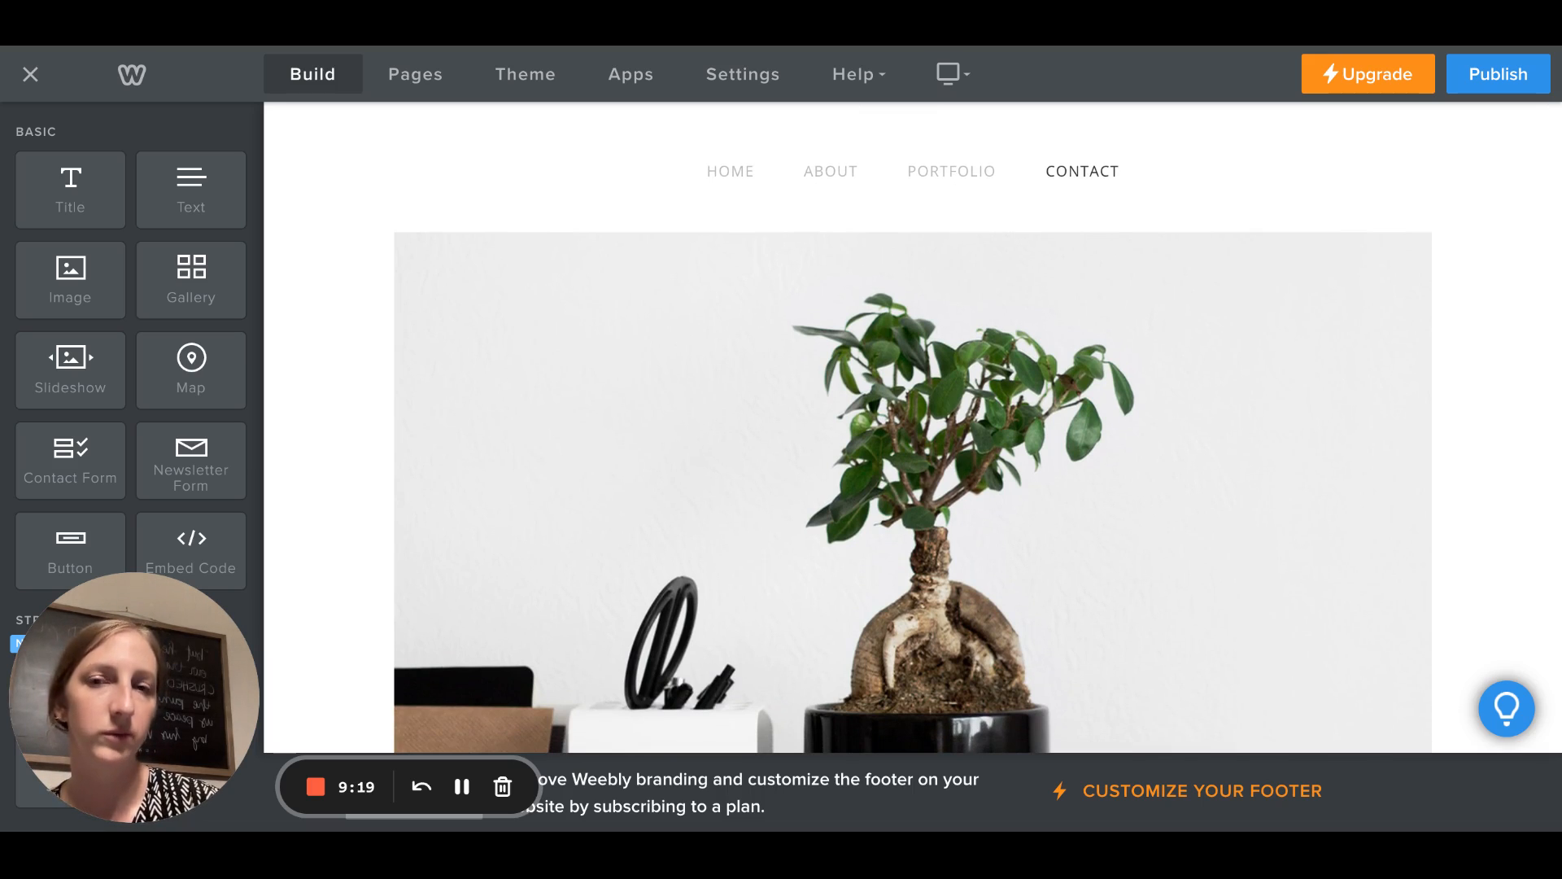
scroll(884, 158, up, 2)
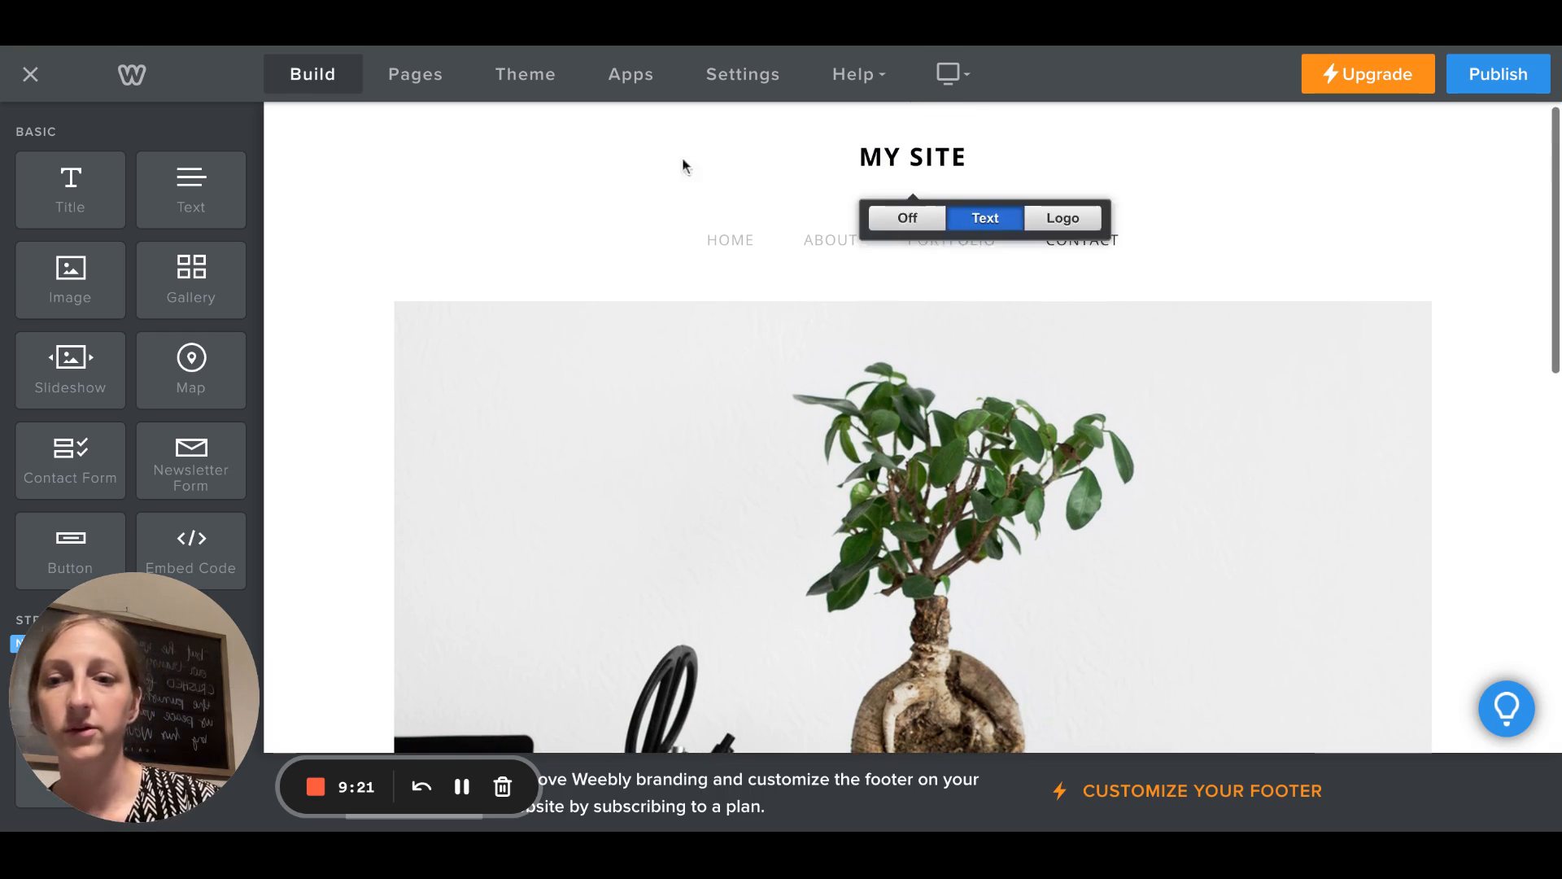
scroll(206, 430, down, 2)
scroll(205, 430, up, 2)
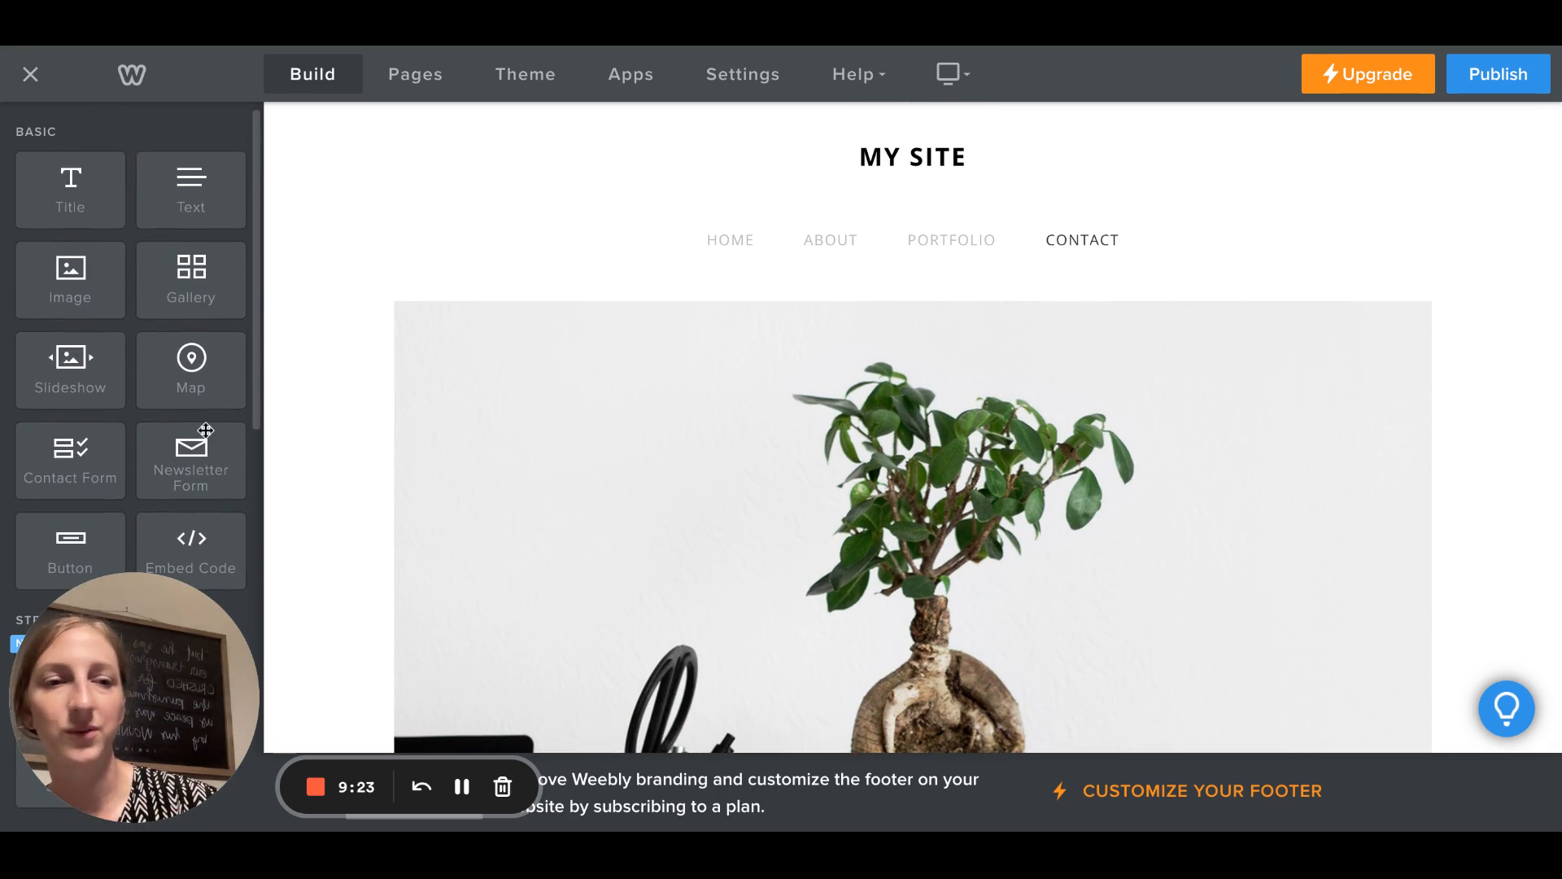